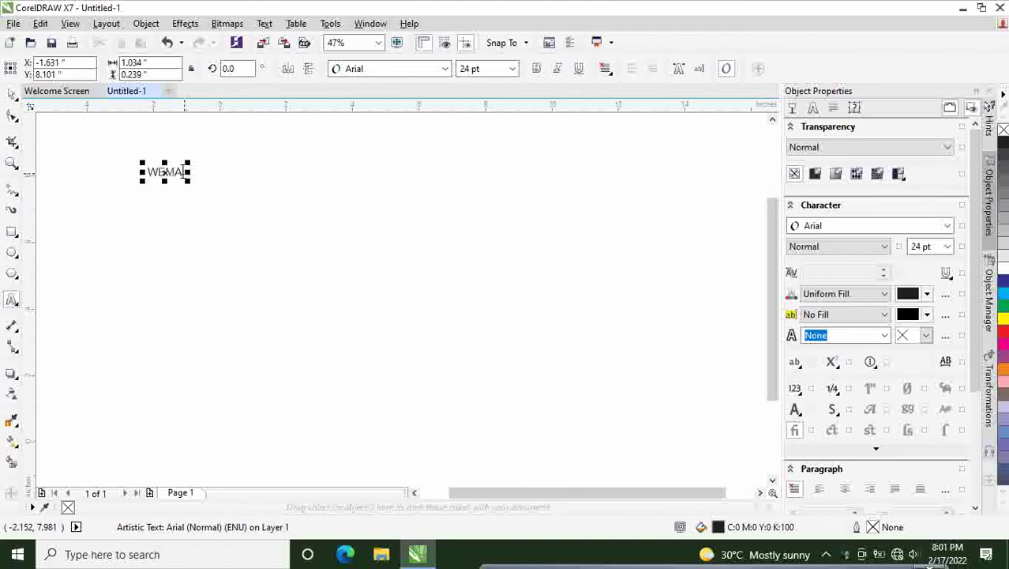
pyautogui.moveTo(182, 171); pyautogui.dragTo(126, 173)
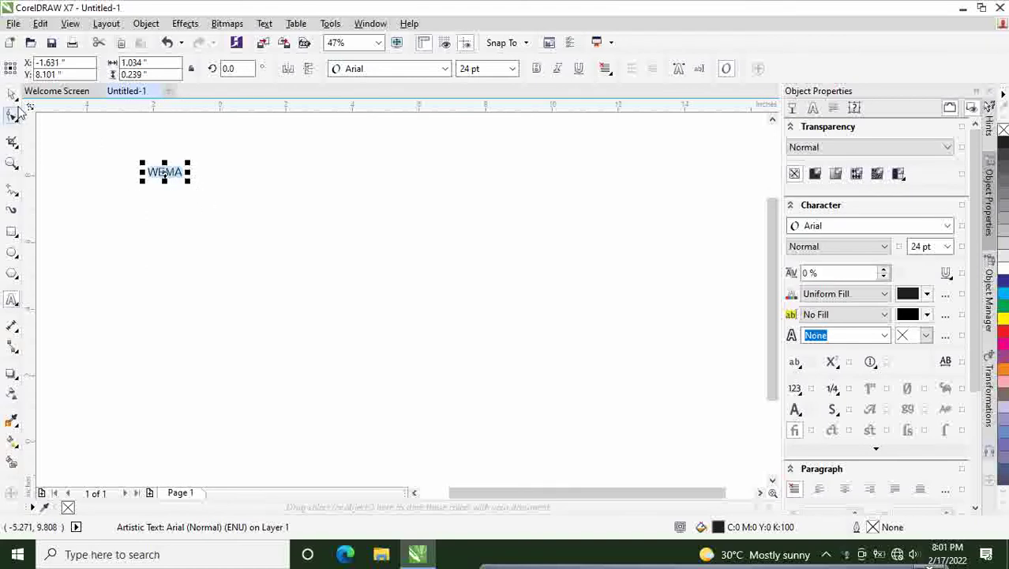
pyautogui.click(11, 98)
pyautogui.click(128, 239)
pyautogui.click(159, 175)
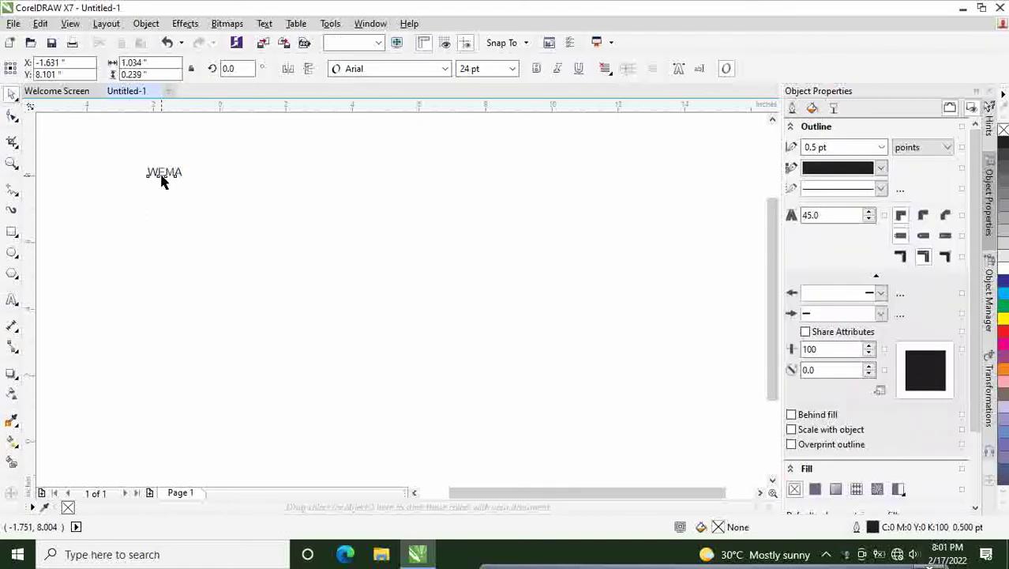
pyautogui.click(267, 185)
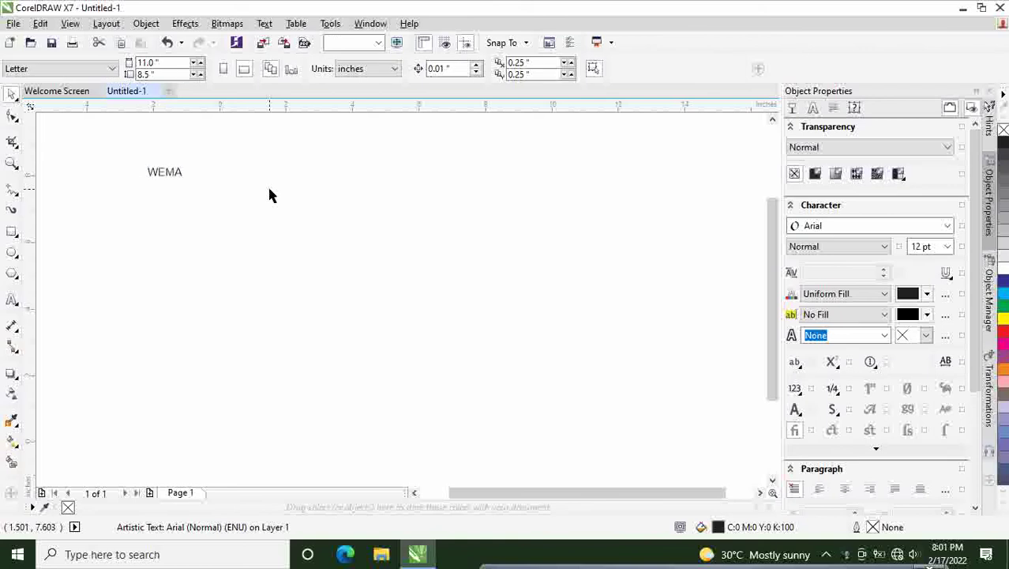
# - Add the artistic text WAKO in 24 pt Arial just below and to the right of WEMA
pyautogui.click(12, 301)
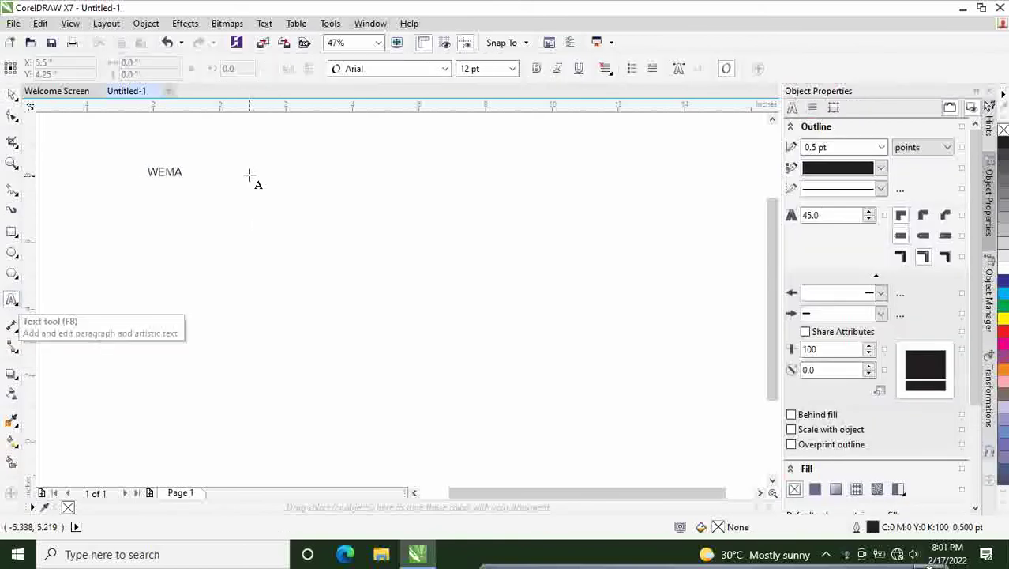
pyautogui.click(218, 202)
pyautogui.write('WAKO')
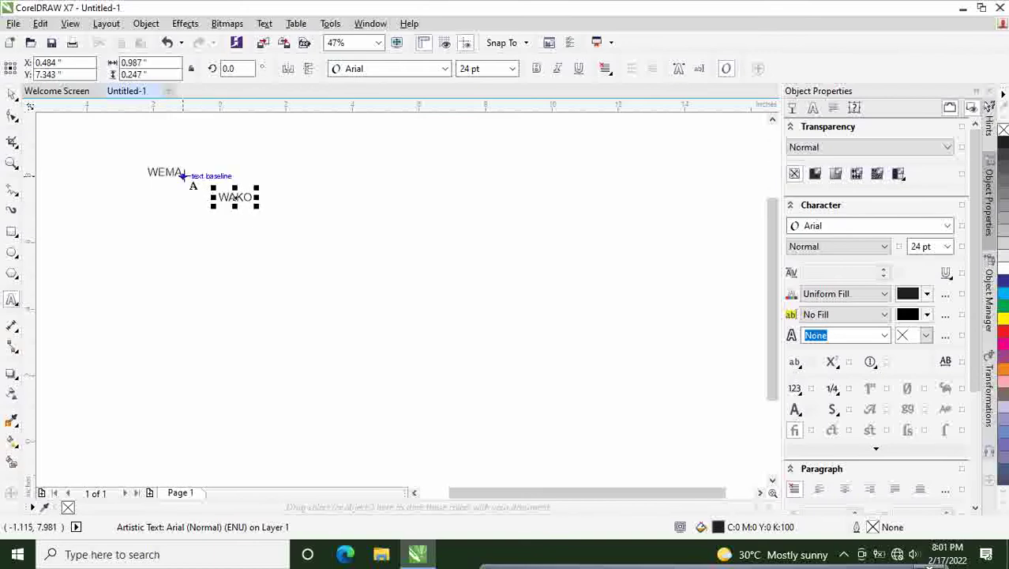
pyautogui.click(14, 96)
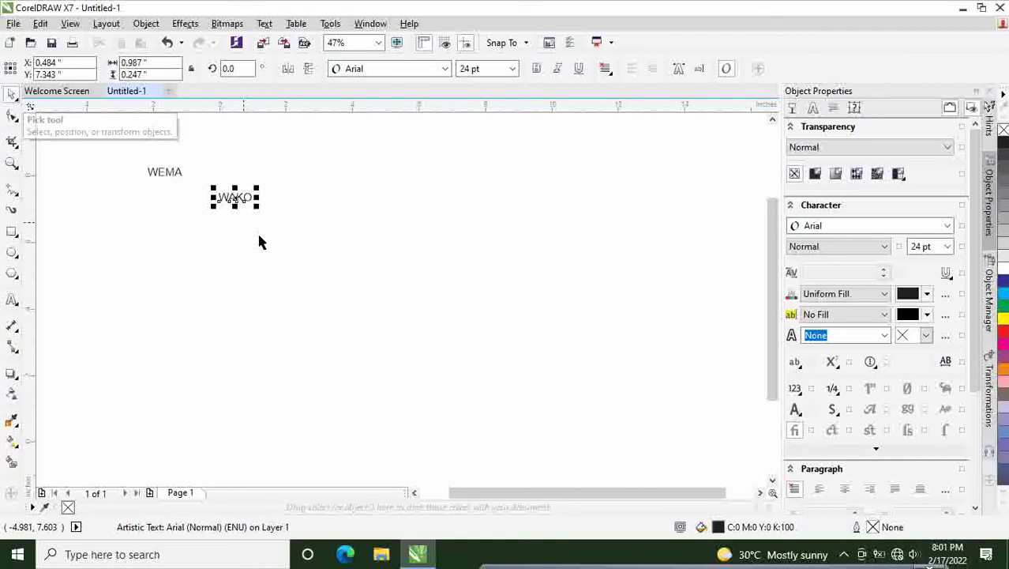
# - Set the font of the WEMA text to Elephant (Normal)
pyautogui.click(164, 173)
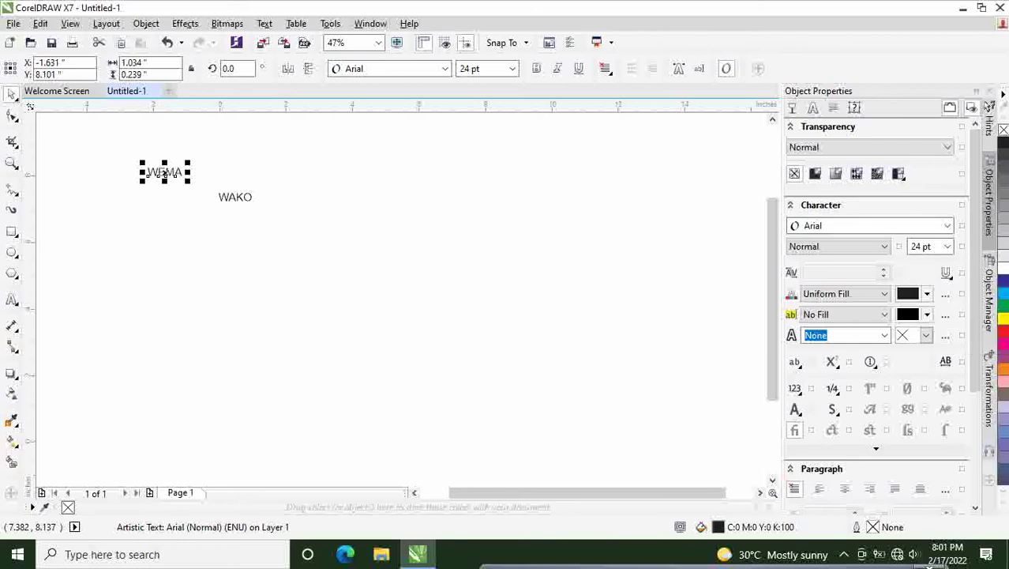
pyautogui.click(947, 225)
pyautogui.moveTo(843, 269)
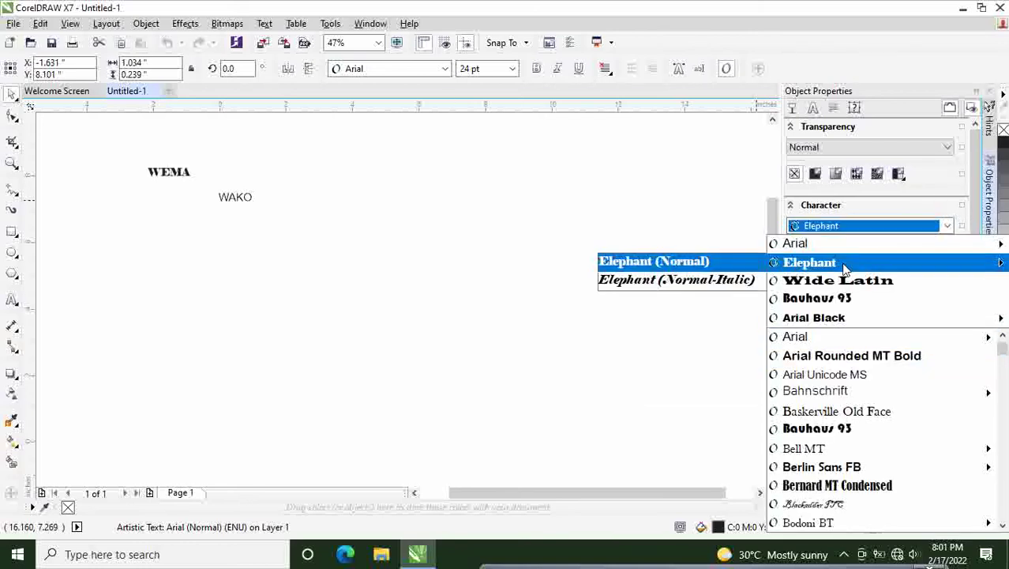
pyautogui.click(732, 267)
# - Set the font of the WAKO text to Elephant (Normal-Italic)
pyautogui.click(247, 201)
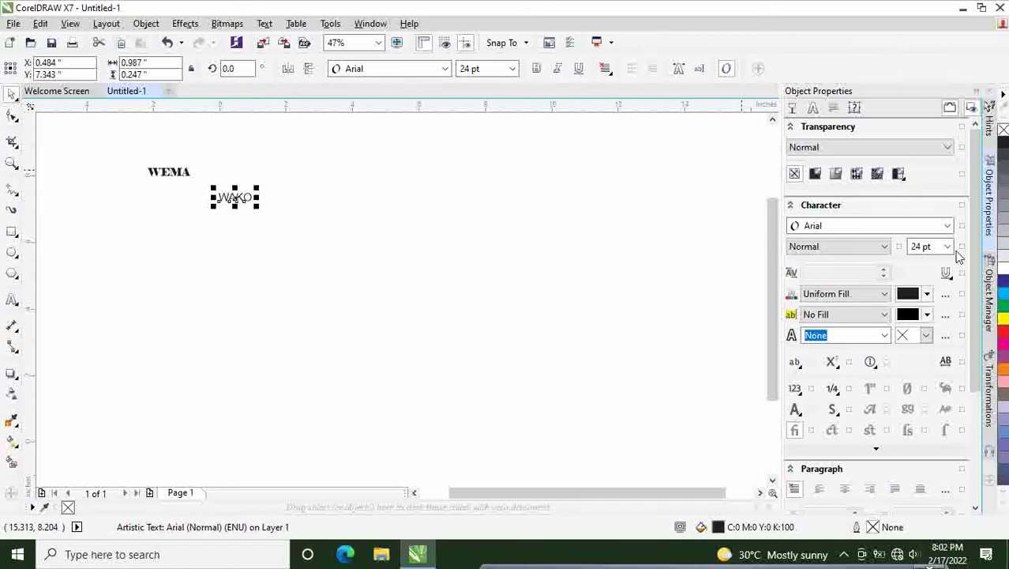
pyautogui.click(947, 226)
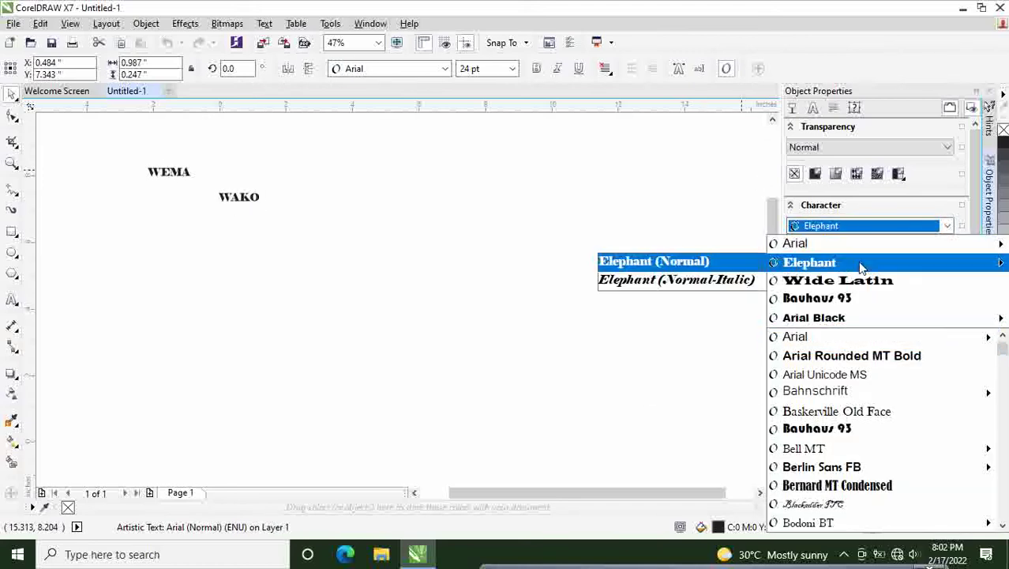
pyautogui.click(687, 279)
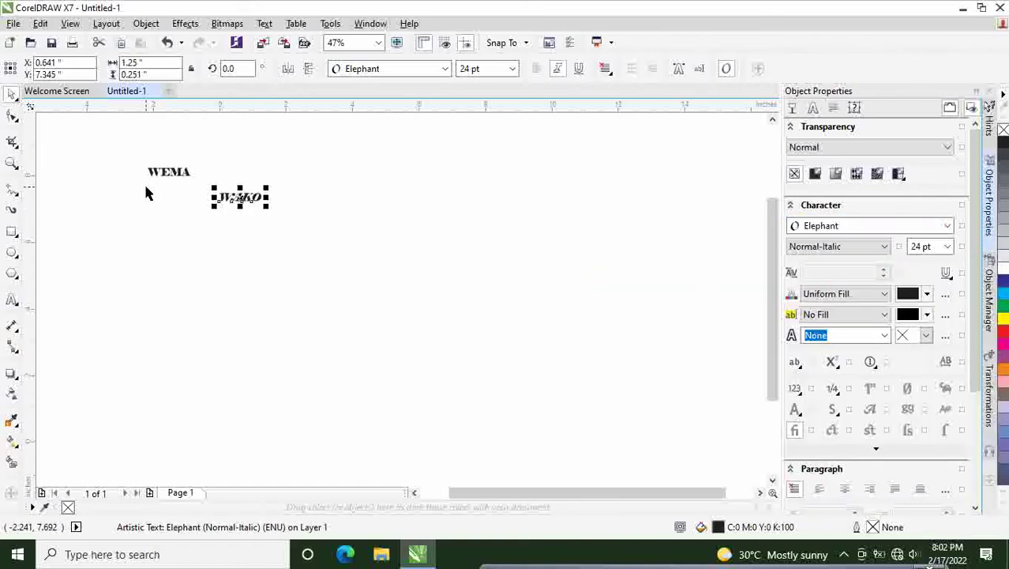
# - Move the WEMA text slightly down and enlarge it to about 126 pt
pyautogui.click(144, 181)
pyautogui.click(164, 174)
pyautogui.moveTo(168, 197); pyautogui.dragTo(394, 402)
pyautogui.click(416, 221)
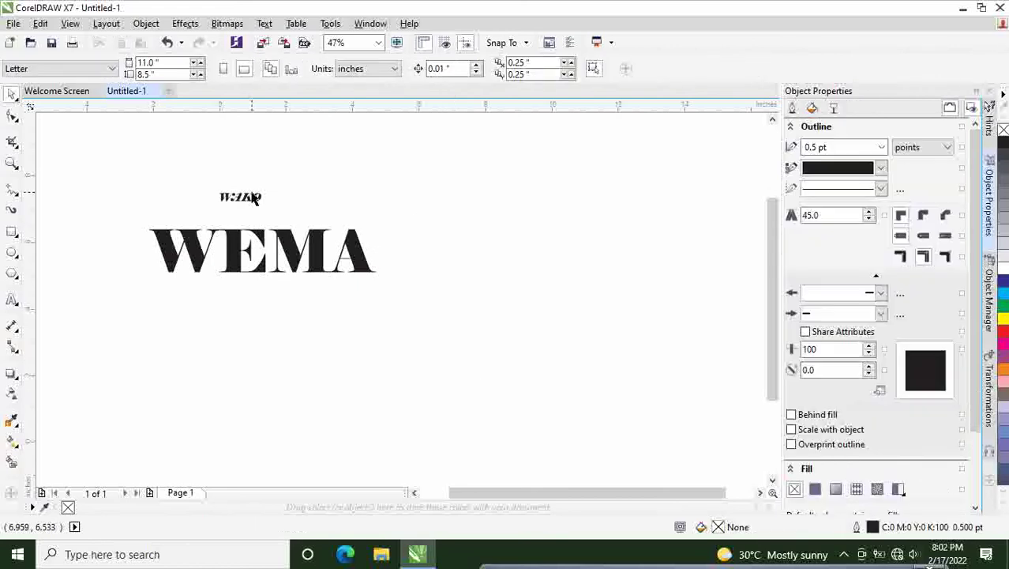
# - Move the WAKO text to just below and right of WEMA and enlarge it to about 168 pt
pyautogui.moveTo(240, 203); pyautogui.dragTo(523, 359)
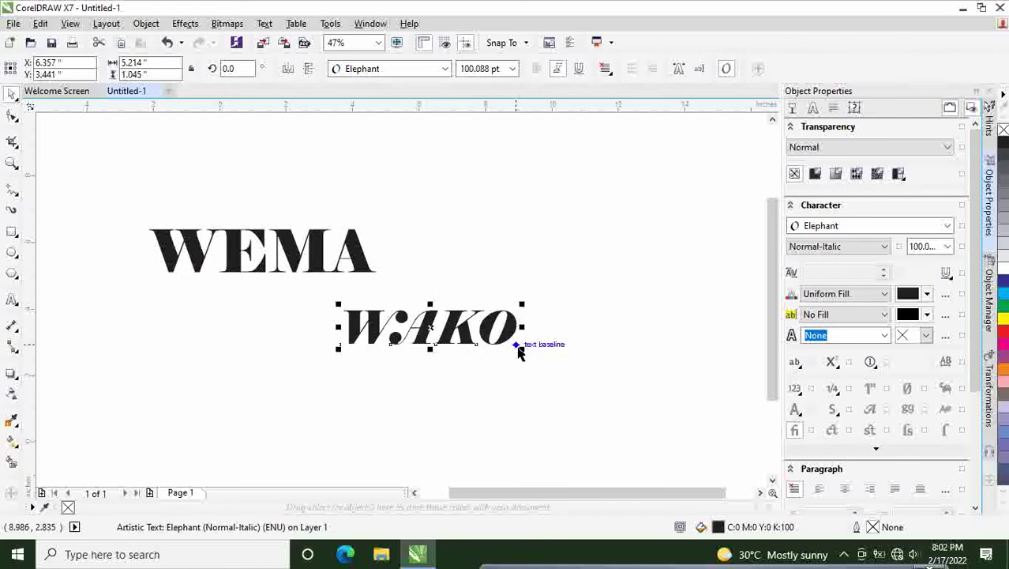
pyautogui.moveTo(432, 338); pyautogui.dragTo(428, 309)
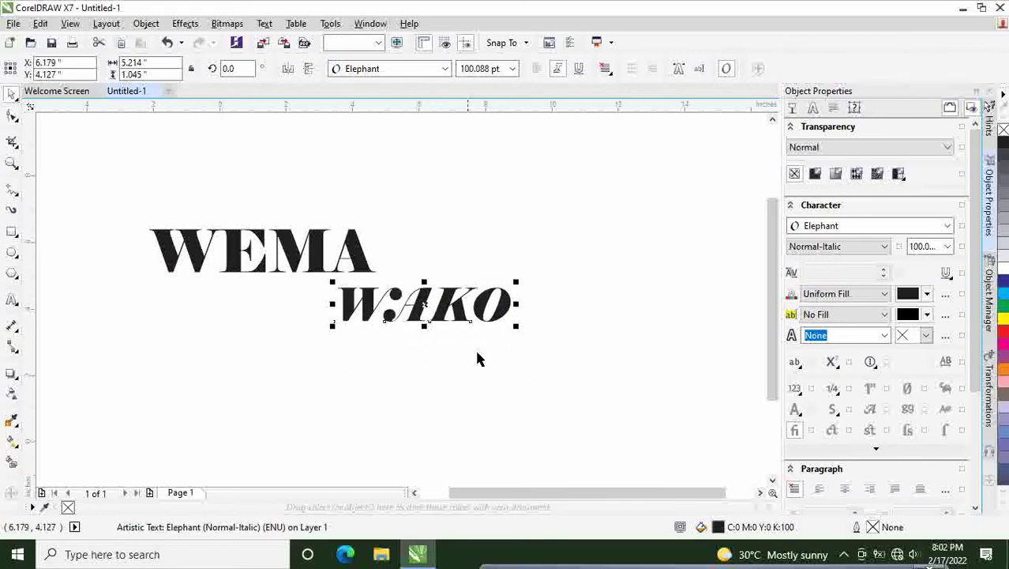
pyautogui.moveTo(521, 323); pyautogui.dragTo(637, 435)
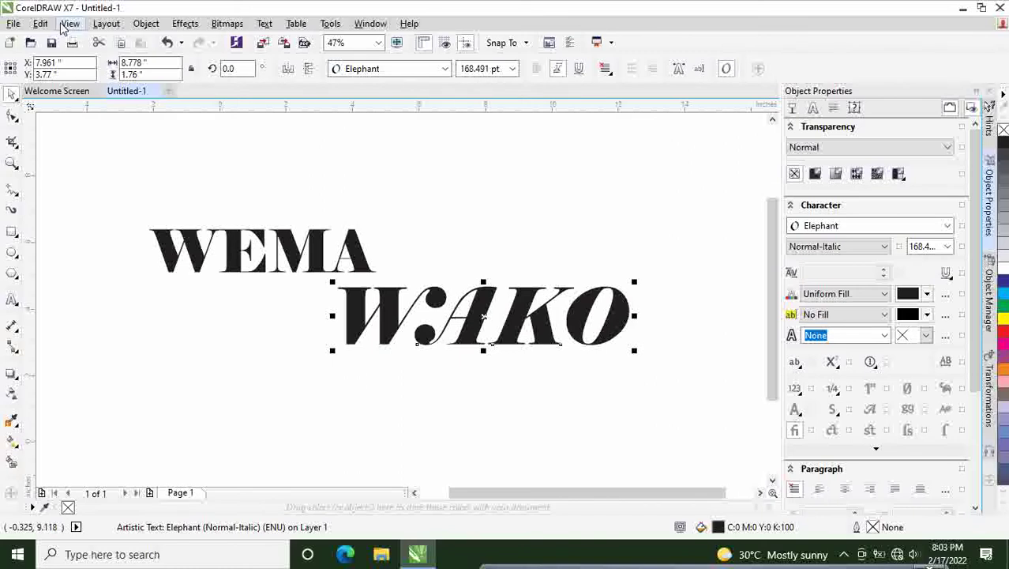
pyautogui.click(147, 24)
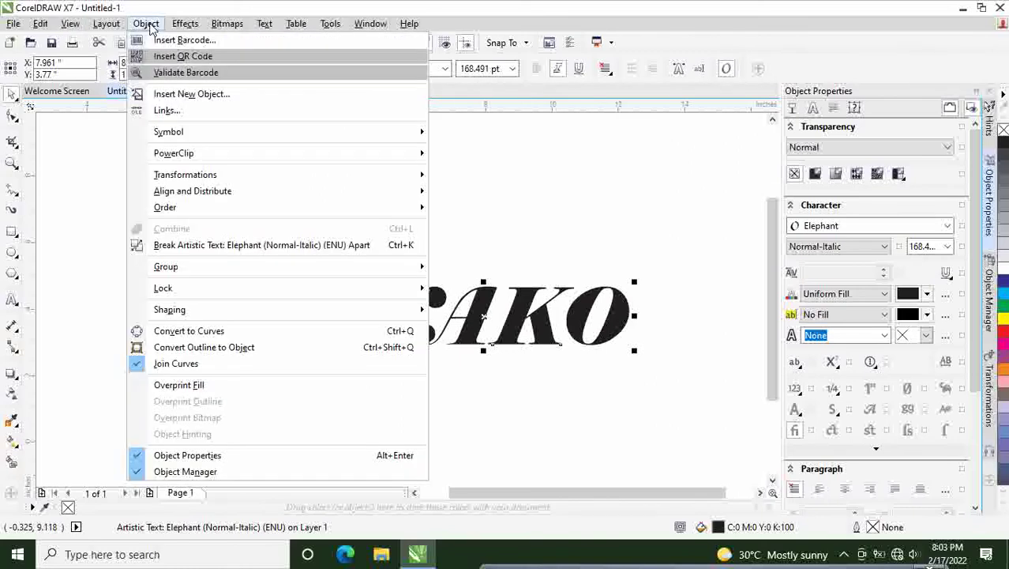
pyautogui.click(147, 24)
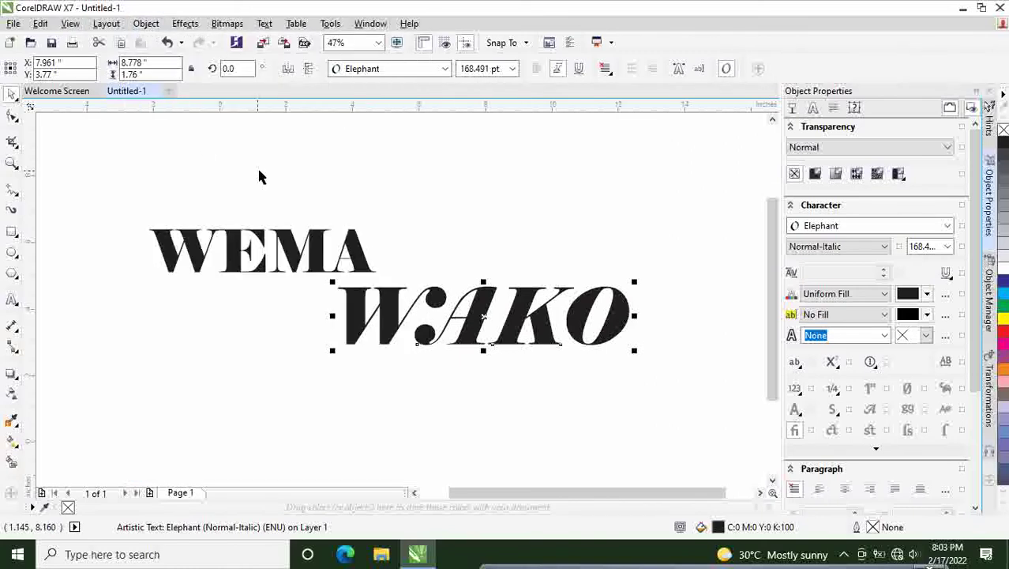
pyautogui.click(307, 170)
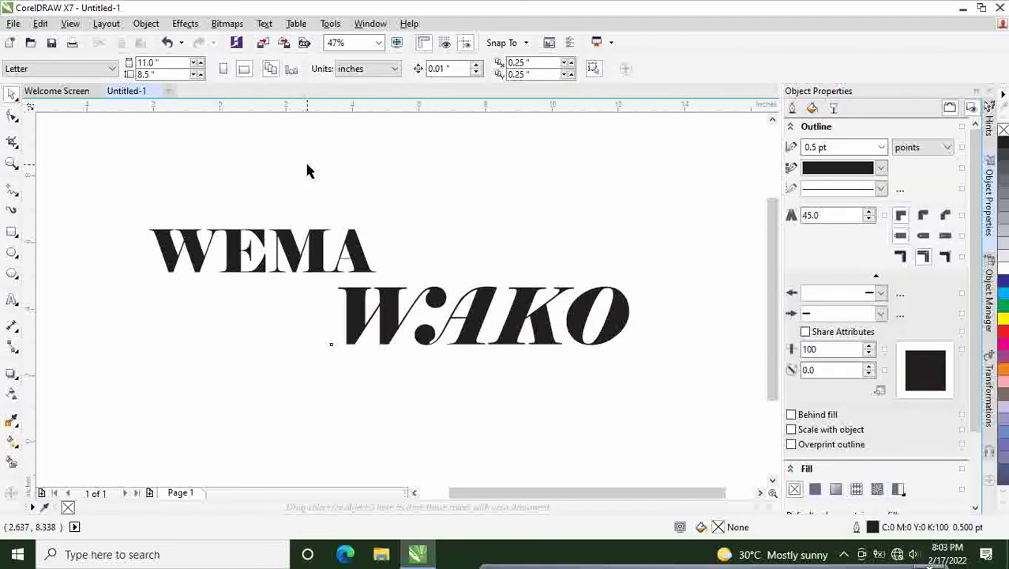
# - Add the artistic text DANCE above and to the right of WEMA and set its font to Elephant (Normal)
pyautogui.click(12, 299)
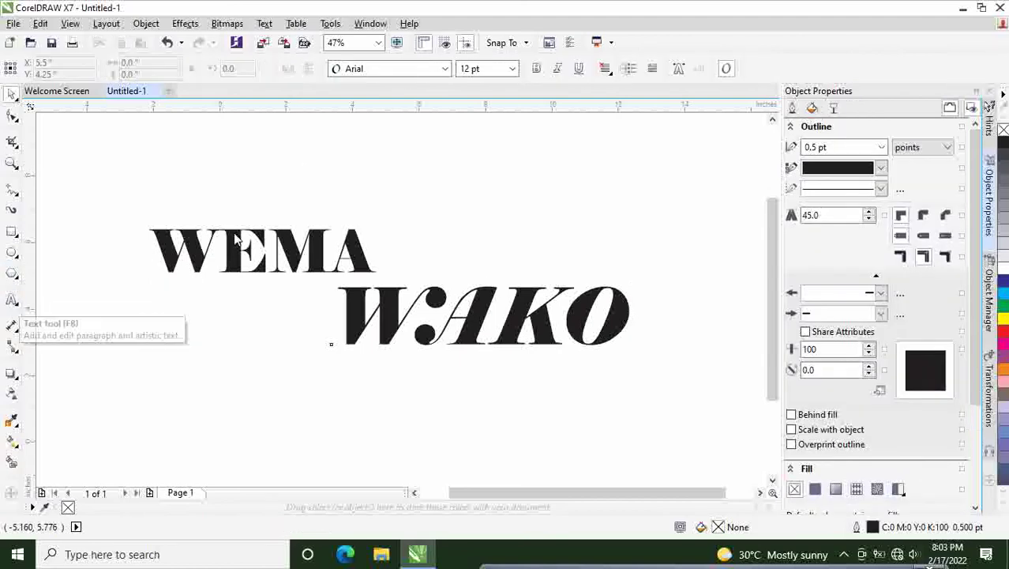
pyautogui.click(447, 169)
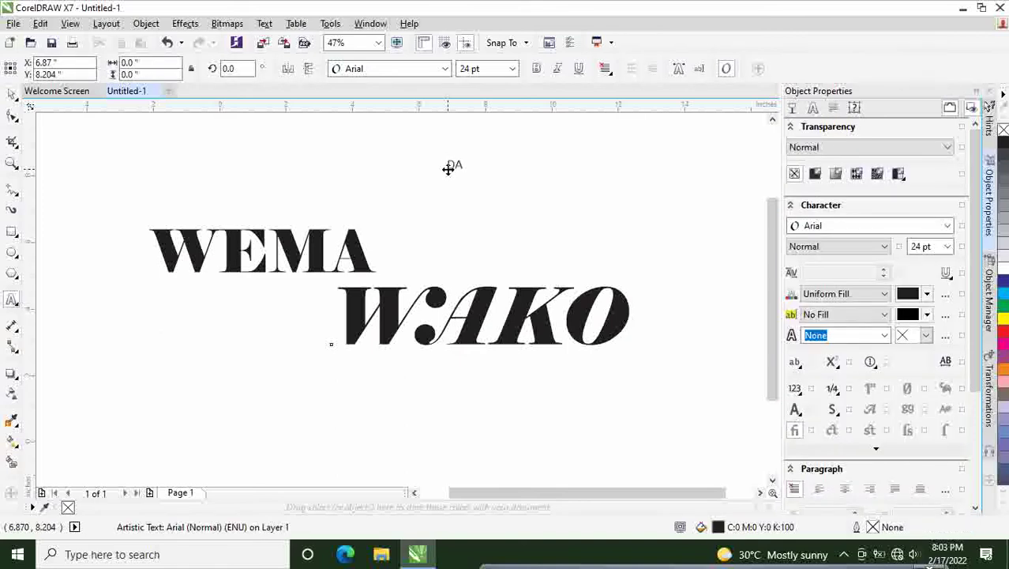
pyautogui.hotkey('ctrl', 'space')
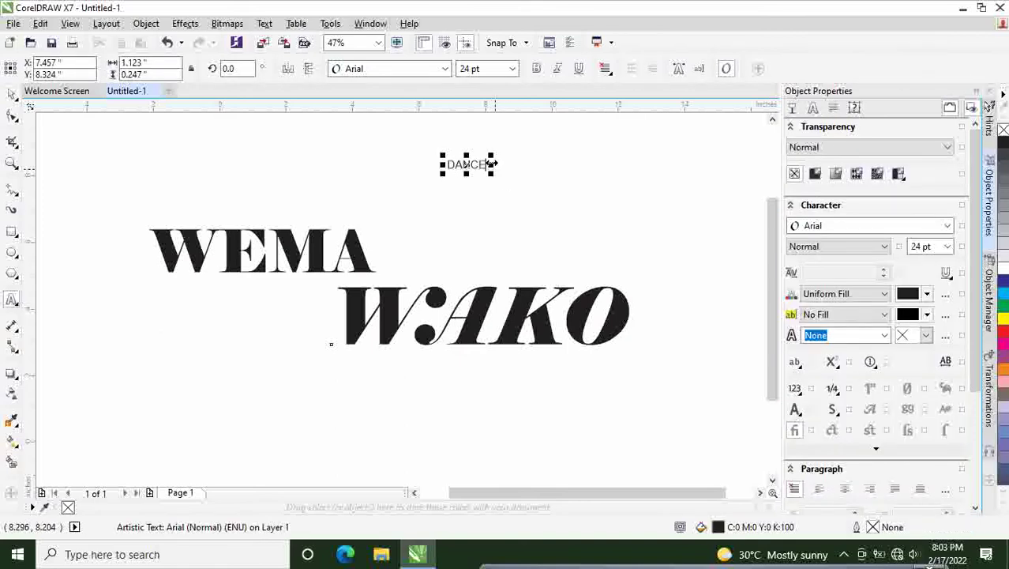
pyautogui.moveTo(484, 165); pyautogui.dragTo(446, 165)
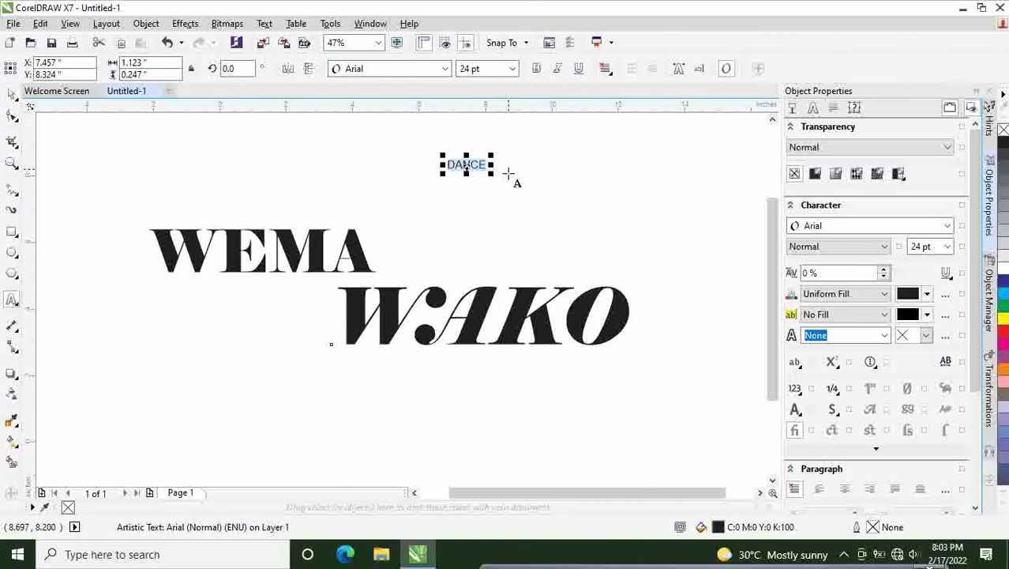
pyautogui.click(947, 226)
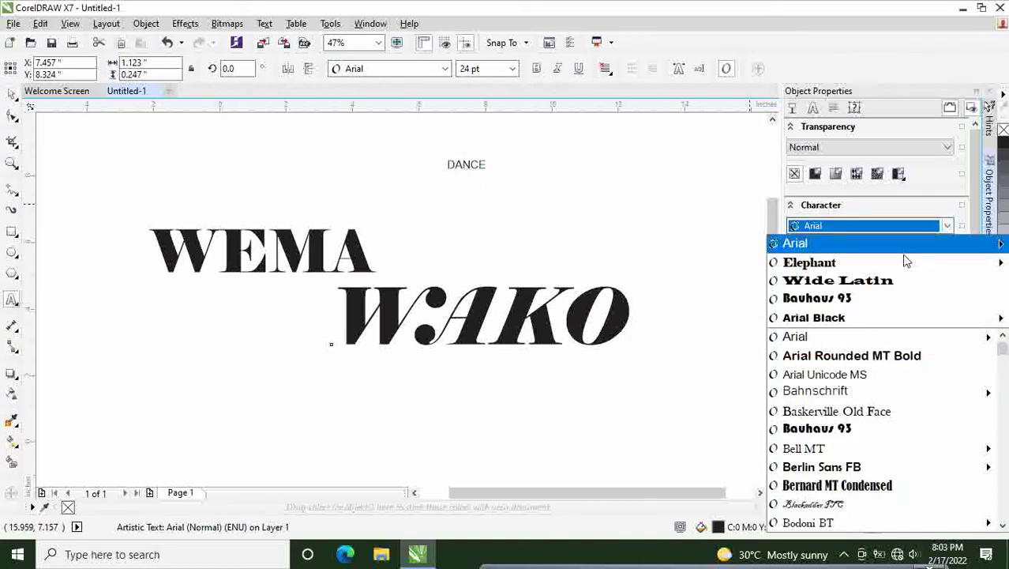
pyautogui.moveTo(886, 269)
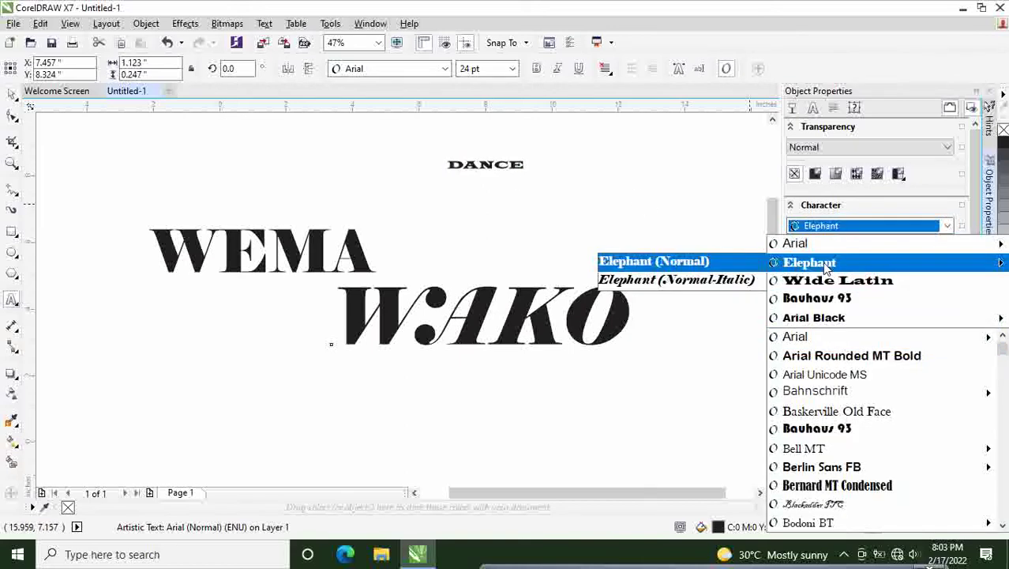
pyautogui.click(731, 266)
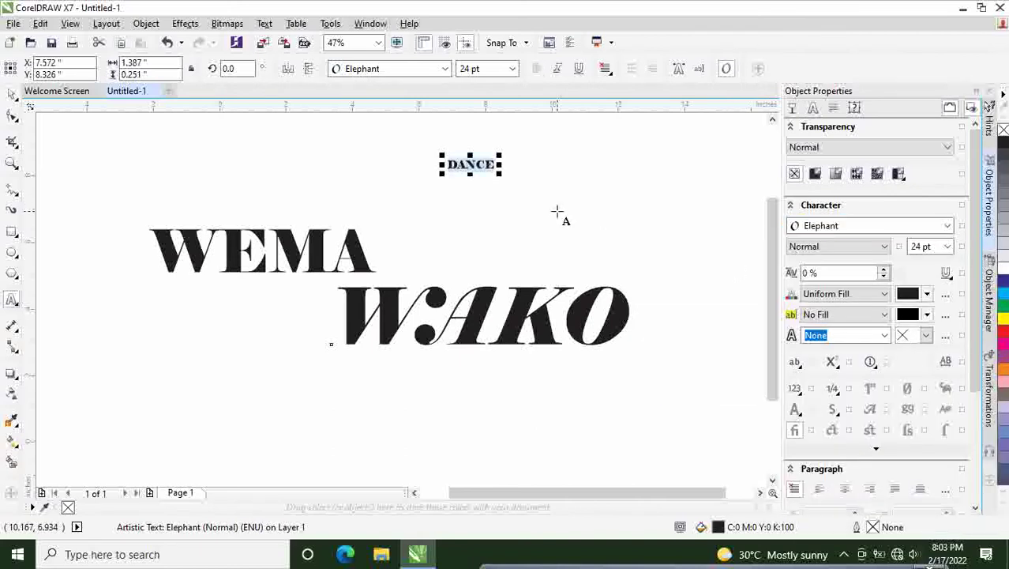
# - Add the artistic text VIDEO below WEMA in Elephant (Normal-Italic), enlarged to about 116 pt
pyautogui.click(153, 396)
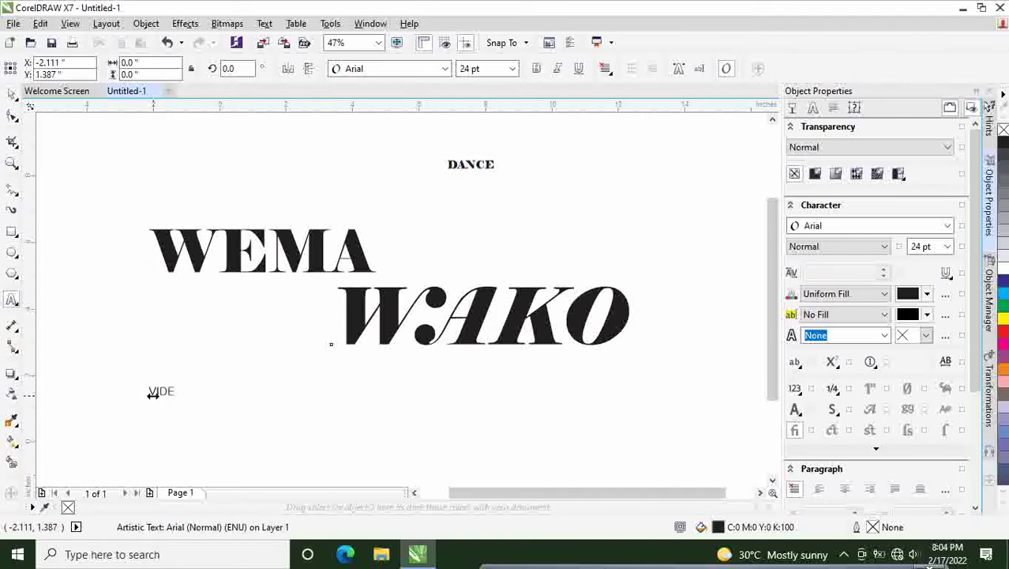
pyautogui.click(186, 391)
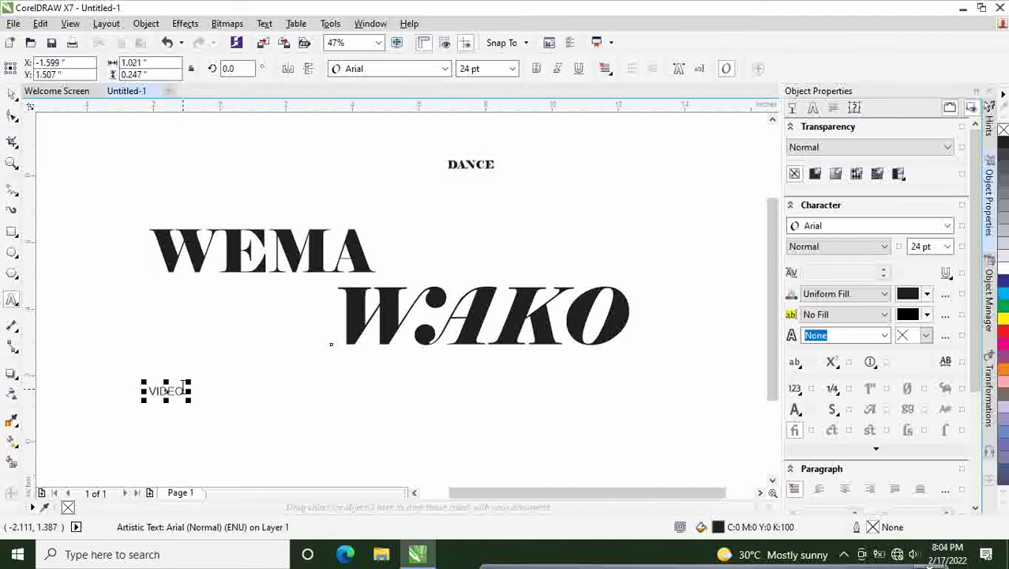
pyautogui.moveTo(184, 387); pyautogui.dragTo(140, 388)
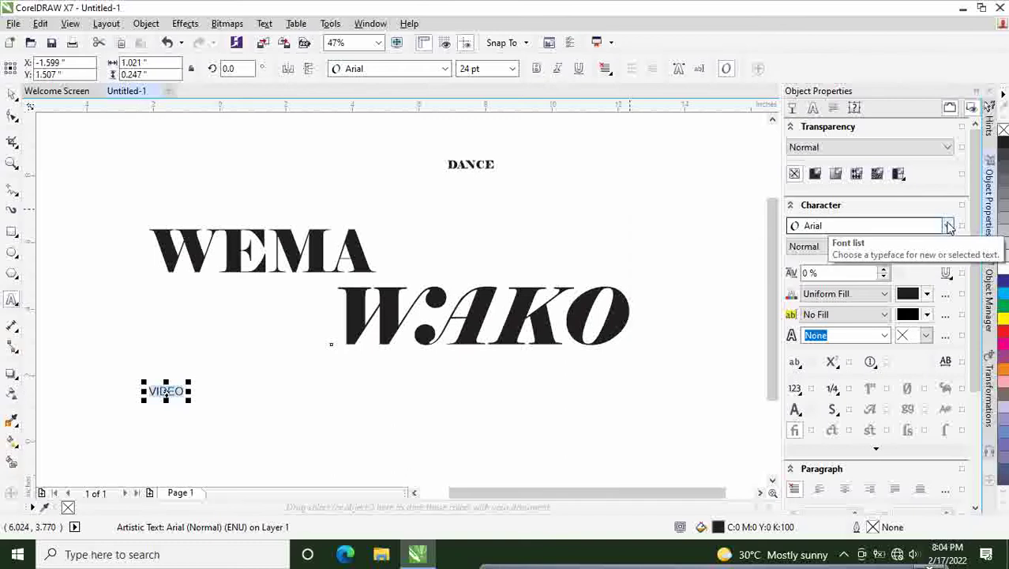
pyautogui.click(949, 226)
pyautogui.moveTo(770, 262)
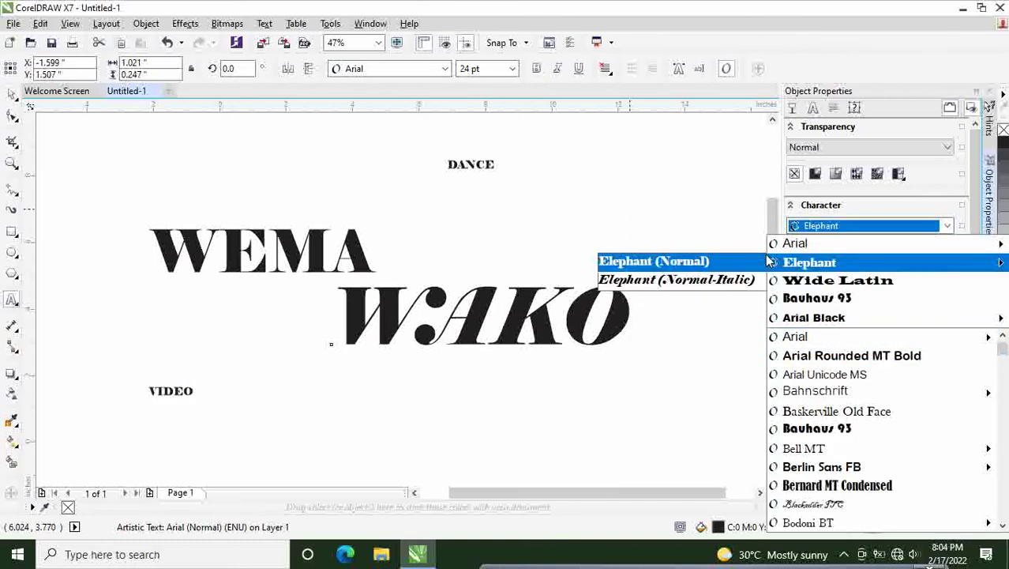
pyautogui.click(676, 279)
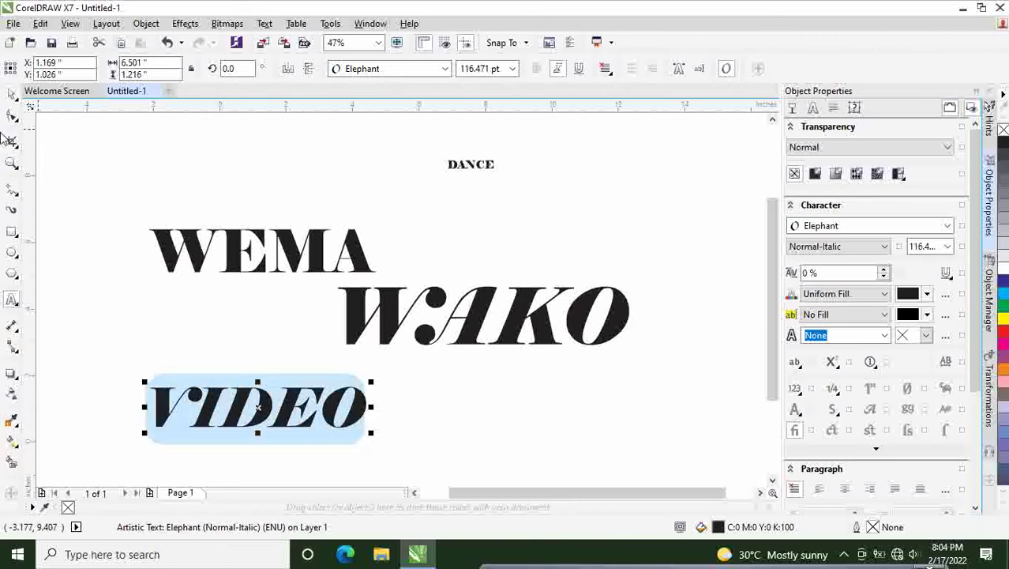
# - Enlarge the DANCE text to about 112 pt and deselect it
pyautogui.click(13, 95)
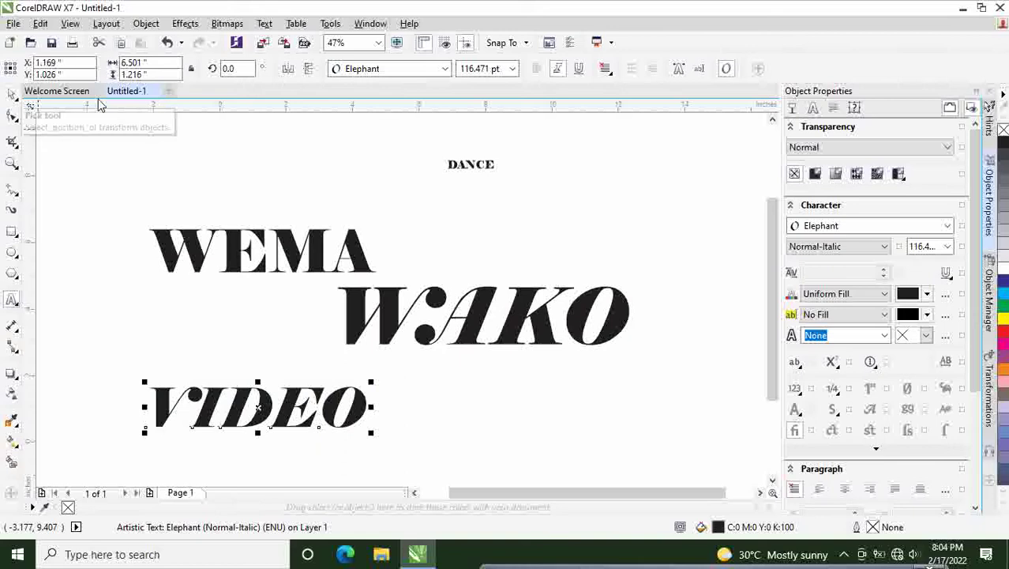
pyautogui.click(484, 168)
pyautogui.moveTo(501, 174); pyautogui.dragTo(662, 304)
pyautogui.click(221, 163)
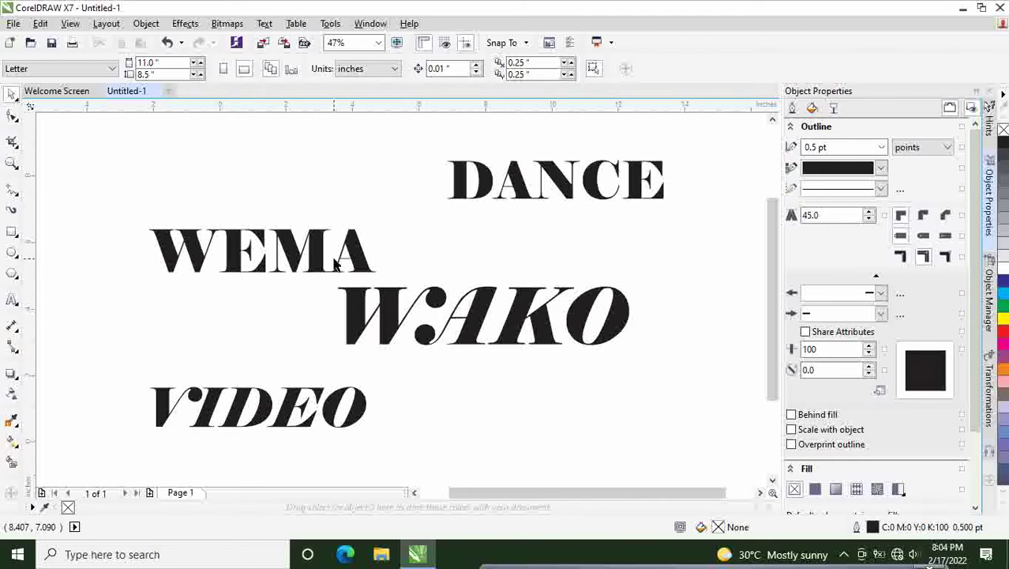
# - Break the WEMA artistic text apart into separate letters and clear the selection
pyautogui.click(152, 269)
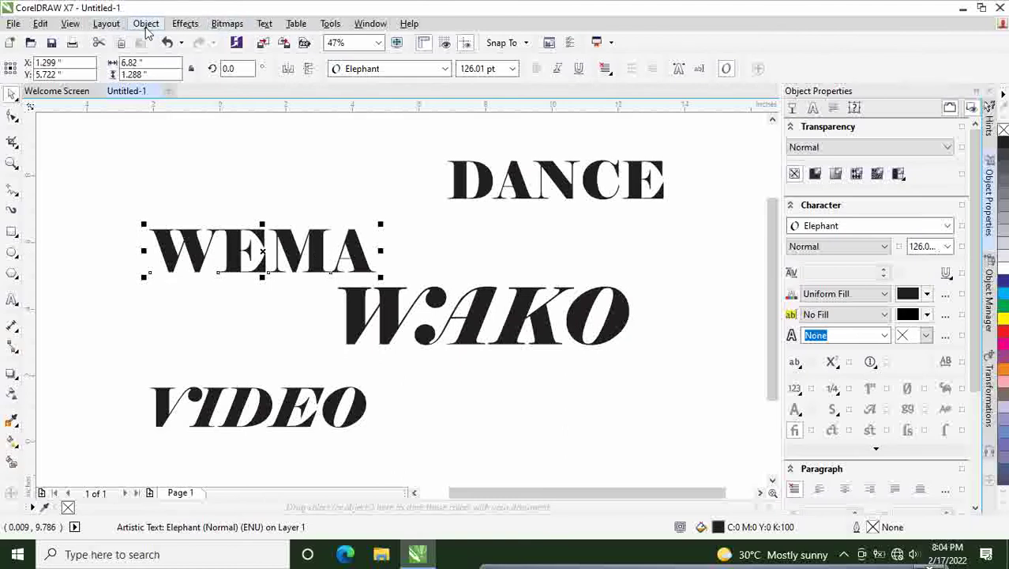
pyautogui.click(146, 26)
pyautogui.click(198, 245)
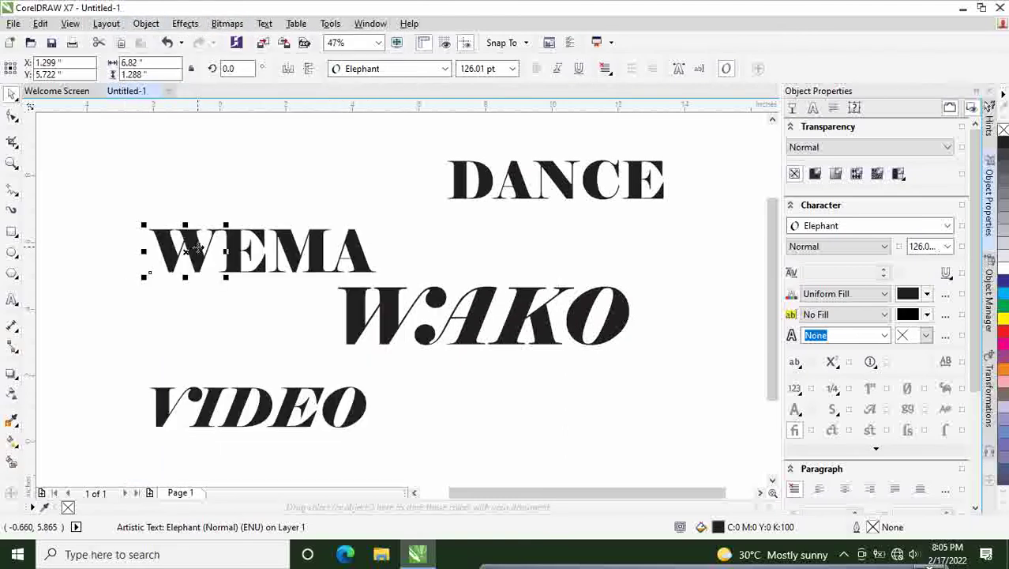
pyautogui.press('Escape')
# - Break the DANCE and WAKO artistic texts apart into separate letters
pyautogui.click(508, 180)
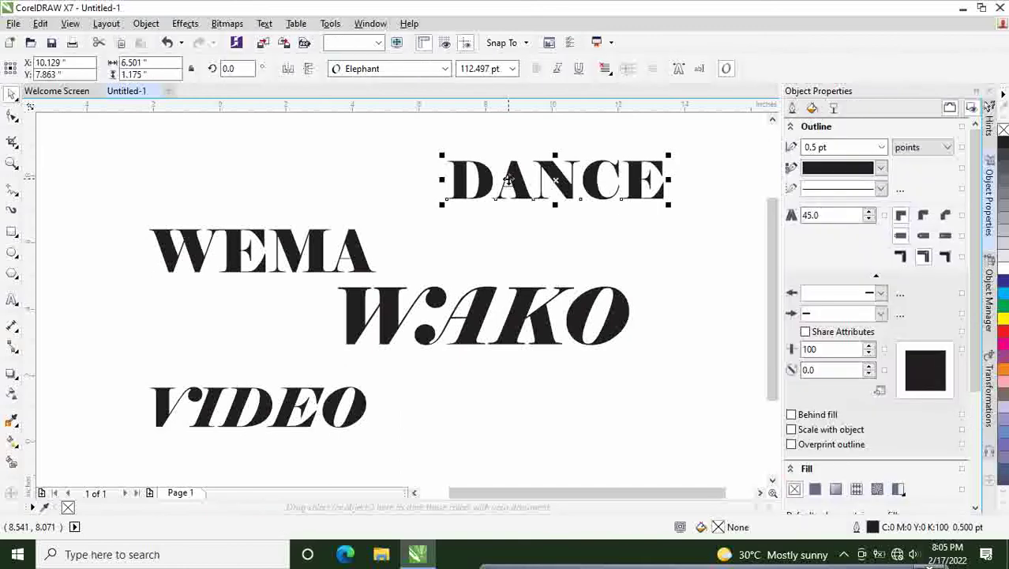
pyautogui.click(146, 24)
pyautogui.click(198, 245)
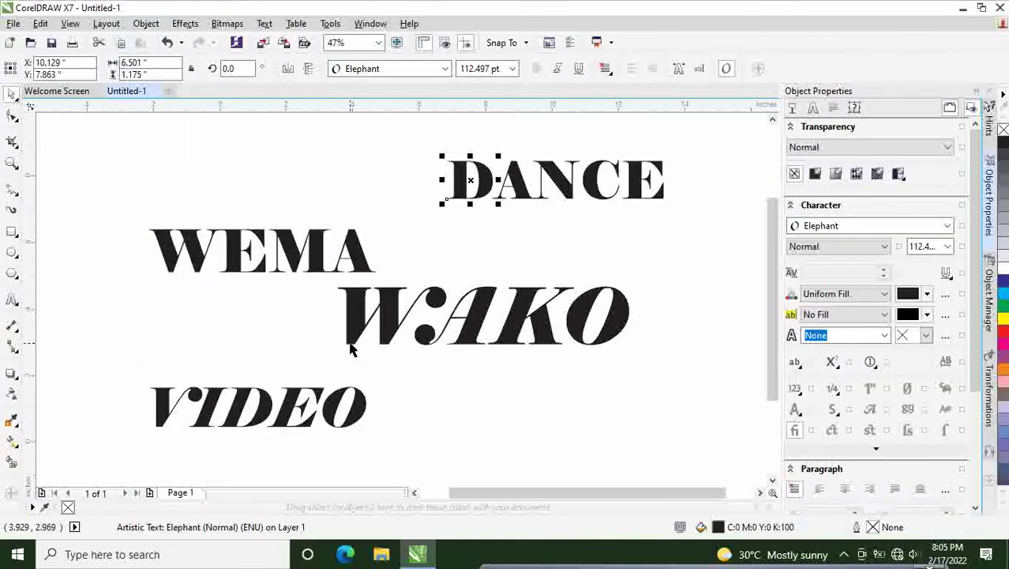
pyautogui.click(391, 324)
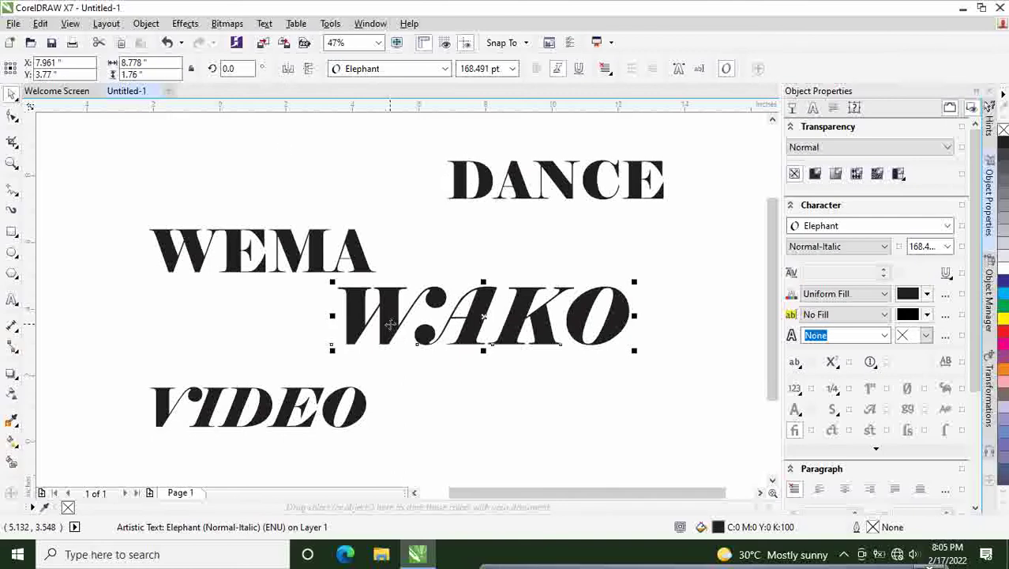
pyautogui.click(146, 24)
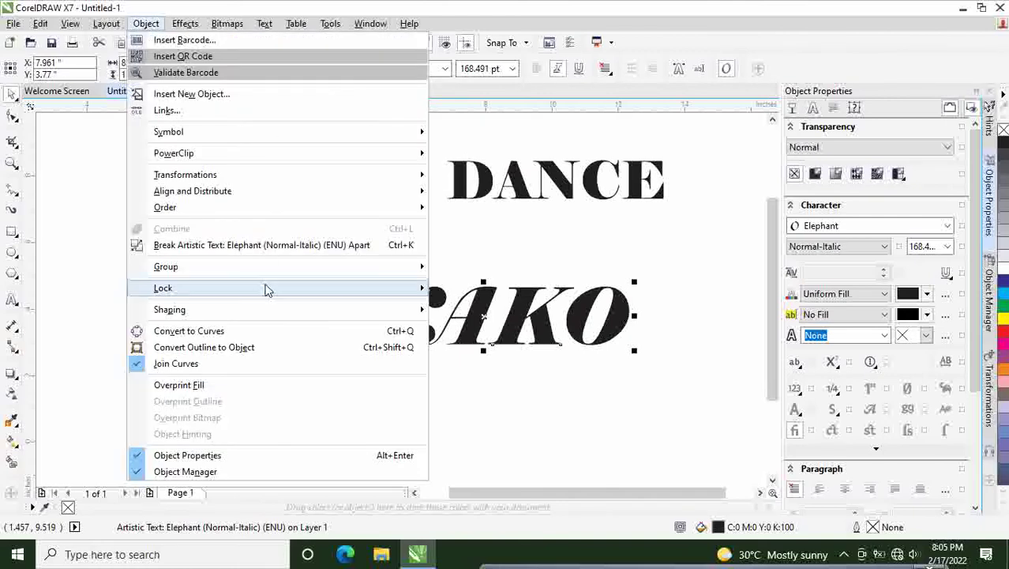
pyautogui.click(267, 245)
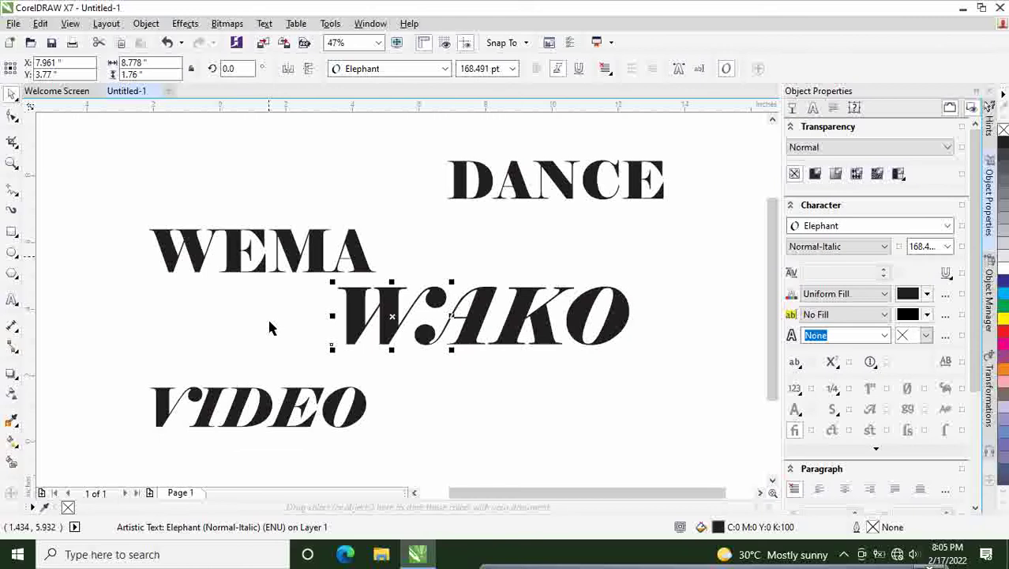
# - Break the VIDEO artistic text apart into separate letters and clear the selection
pyautogui.click(258, 416)
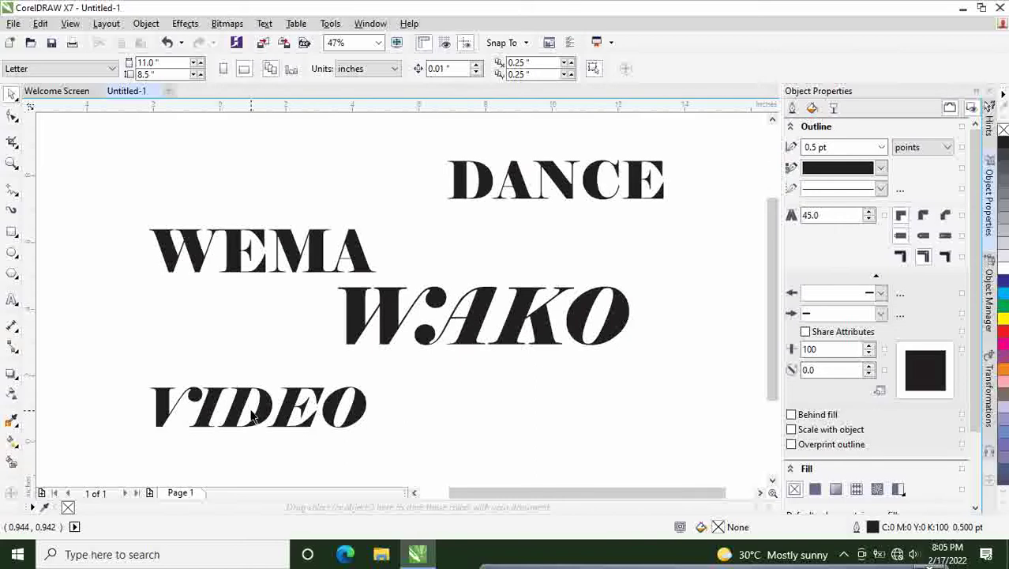
pyautogui.click(254, 417)
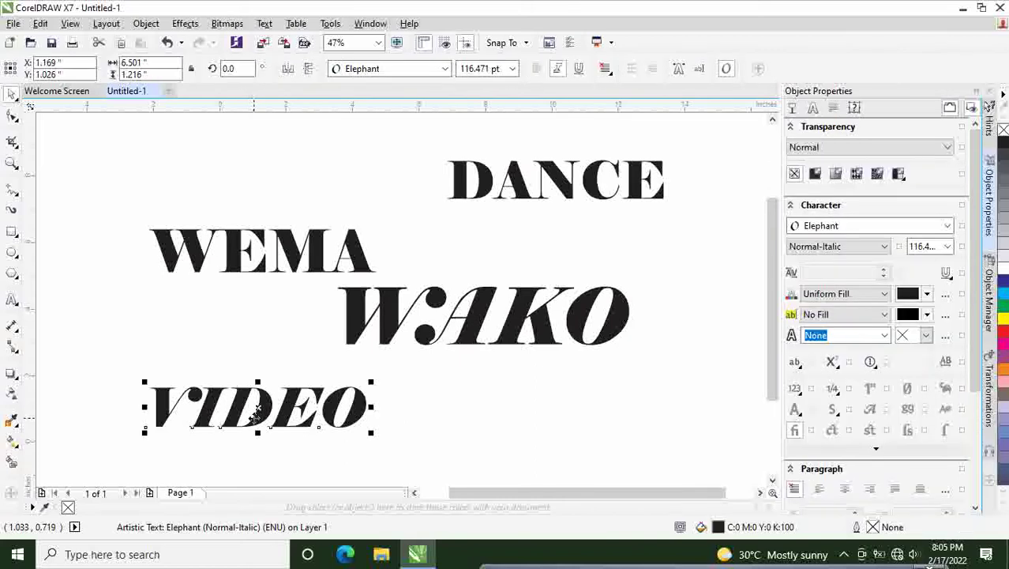
pyautogui.click(146, 23)
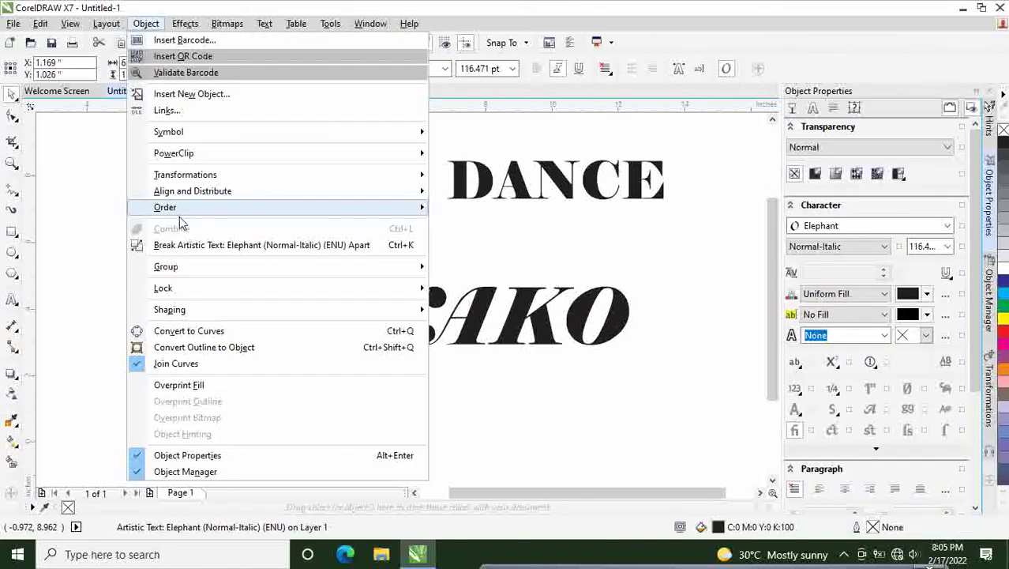
pyautogui.click(214, 244)
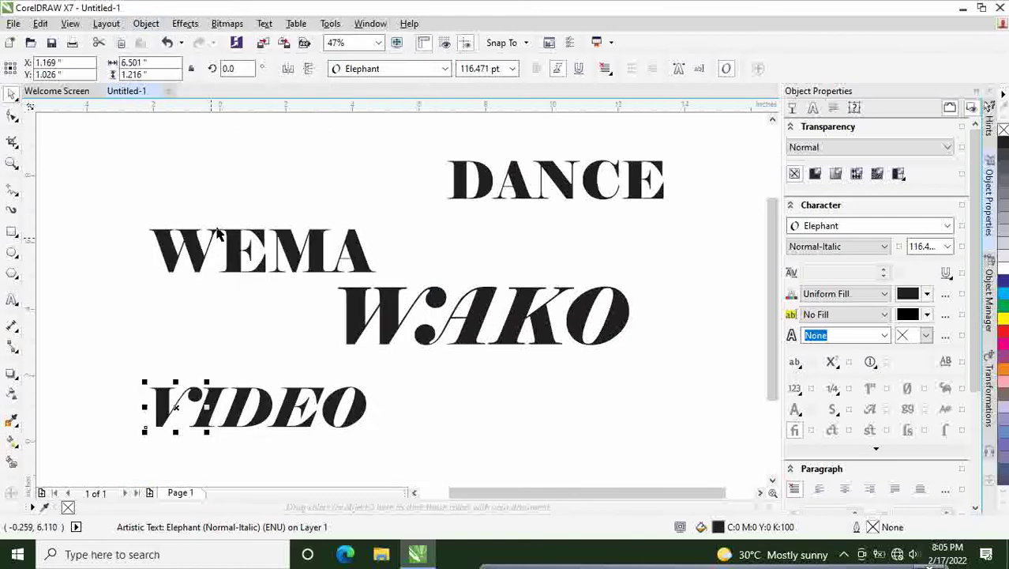
pyautogui.click(378, 190)
# - Enlarge the upright W of WEMA to about 366 pt and place it just left of the letters EMA
pyautogui.click(200, 251)
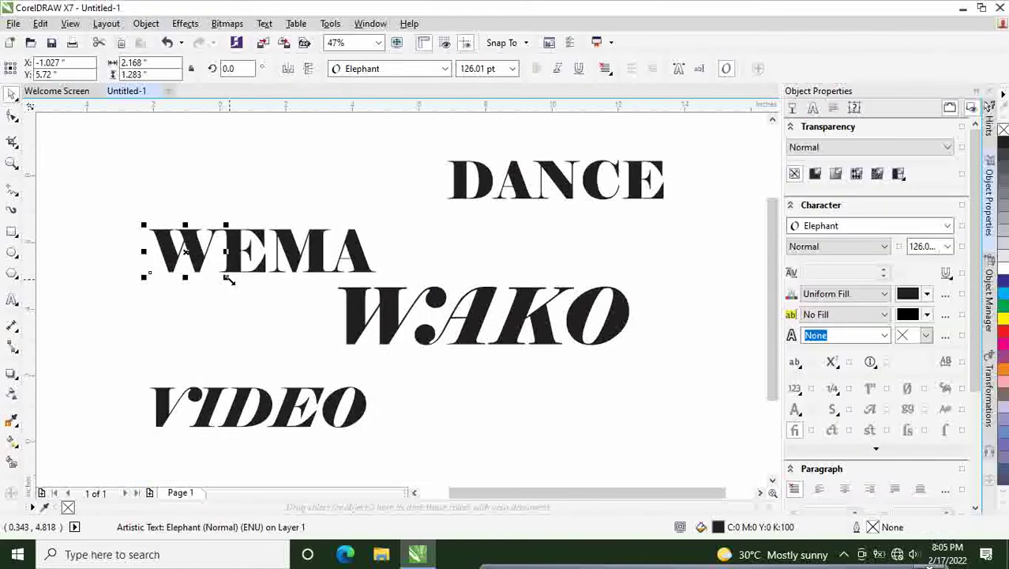
pyautogui.moveTo(227, 278); pyautogui.dragTo(287, 354)
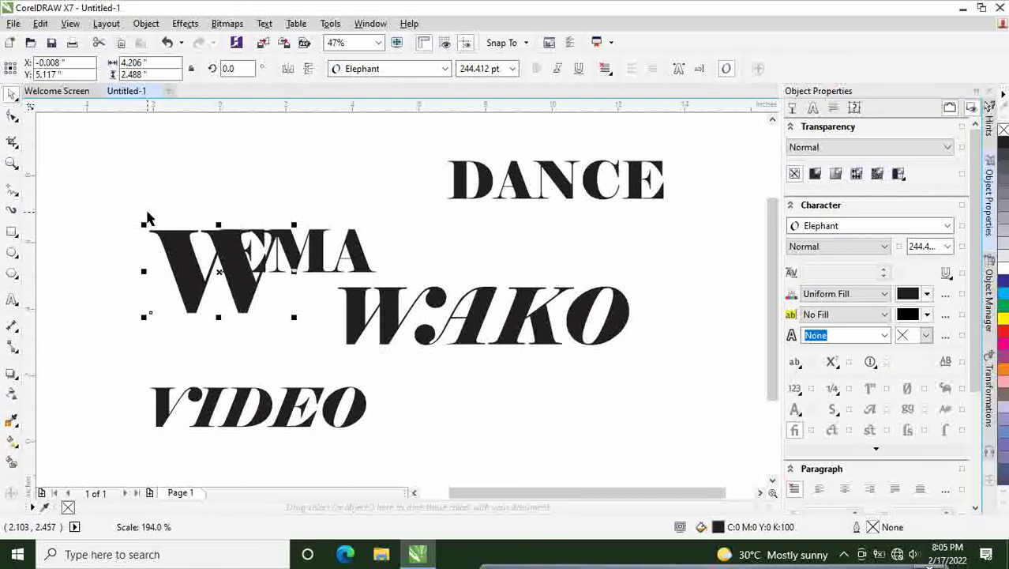
pyautogui.moveTo(146, 219); pyautogui.dragTo(66, 140)
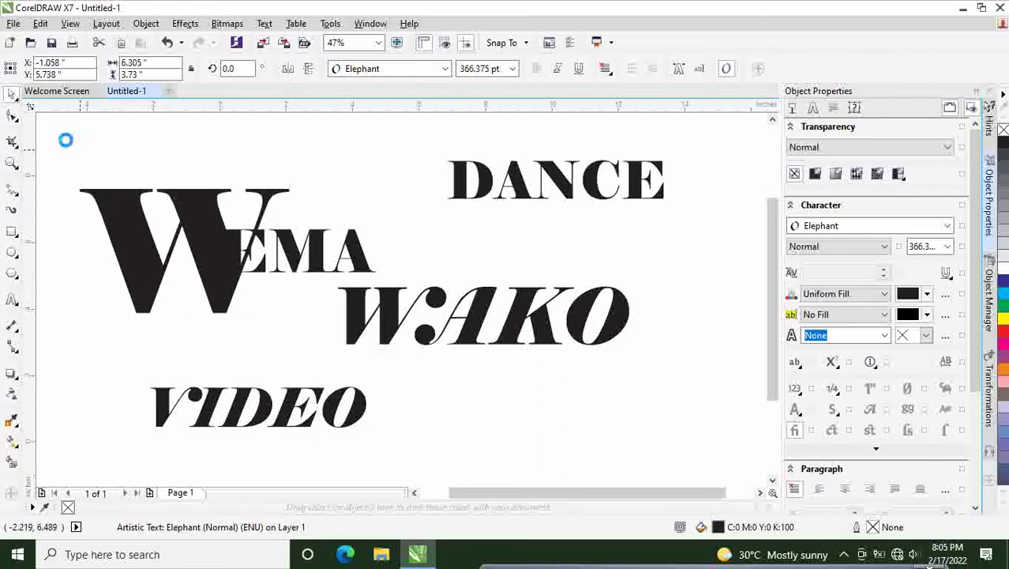
pyautogui.moveTo(183, 249); pyautogui.dragTo(136, 274)
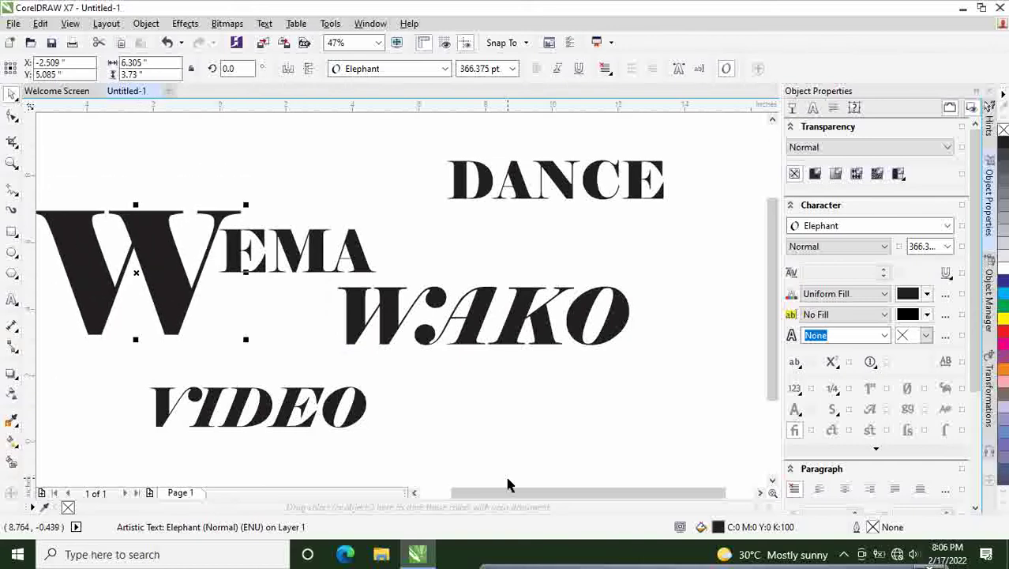
pyautogui.moveTo(509, 491); pyautogui.dragTo(484, 501)
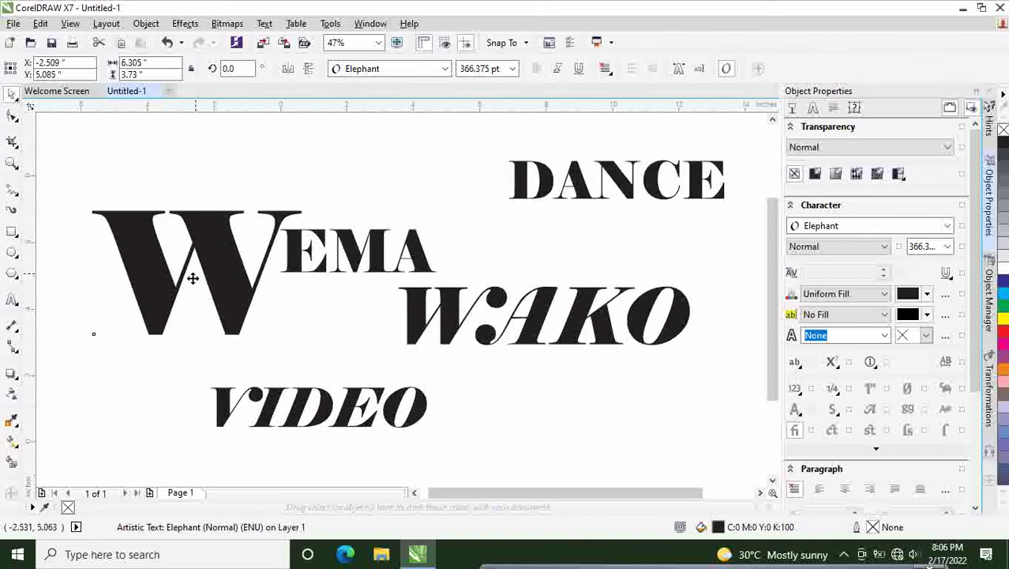
pyautogui.moveTo(196, 275); pyautogui.dragTo(182, 285)
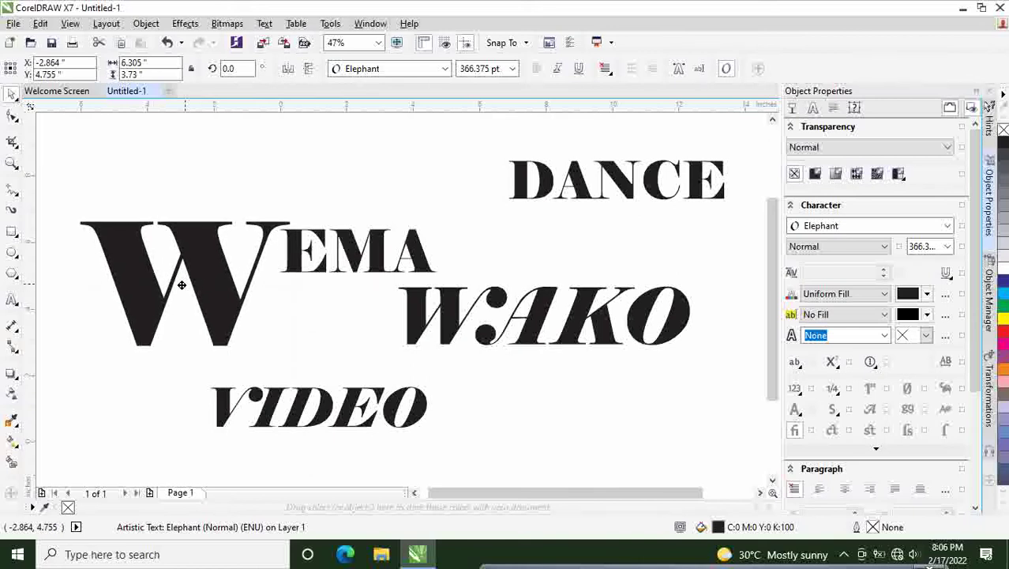
pyautogui.click(230, 152)
# - Delete the upright W of WEMA and move the italic W of WAKO into its place before EMA
pyautogui.click(424, 316)
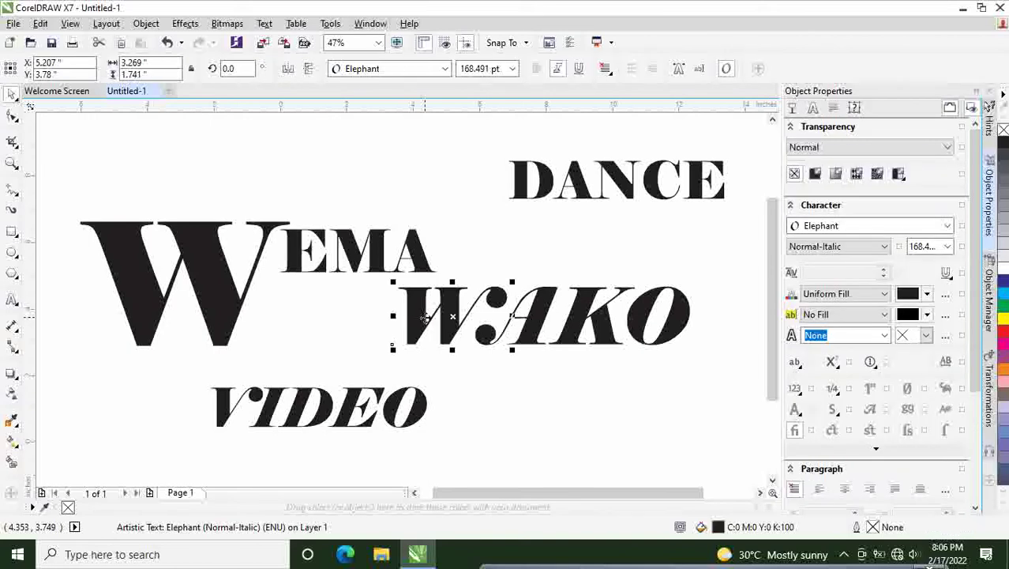
pyautogui.click(212, 273)
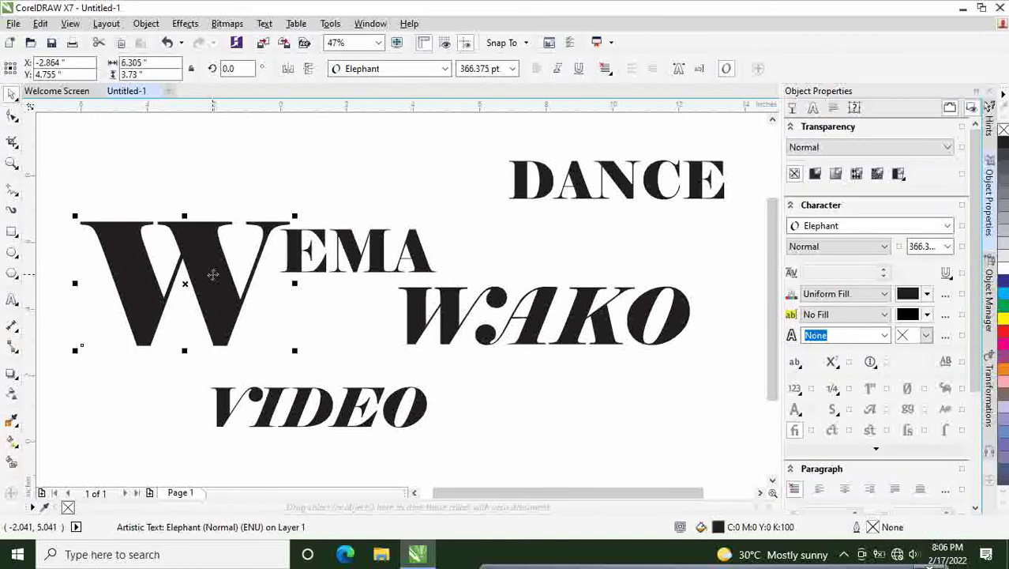
pyautogui.press('Delete')
pyautogui.click(401, 336)
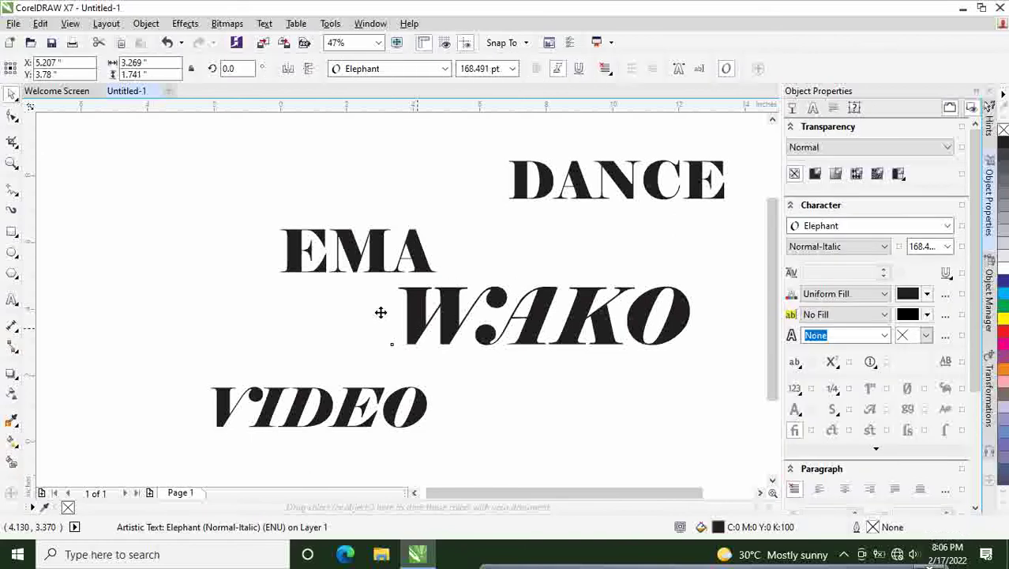
pyautogui.moveTo(381, 312); pyautogui.dragTo(183, 268)
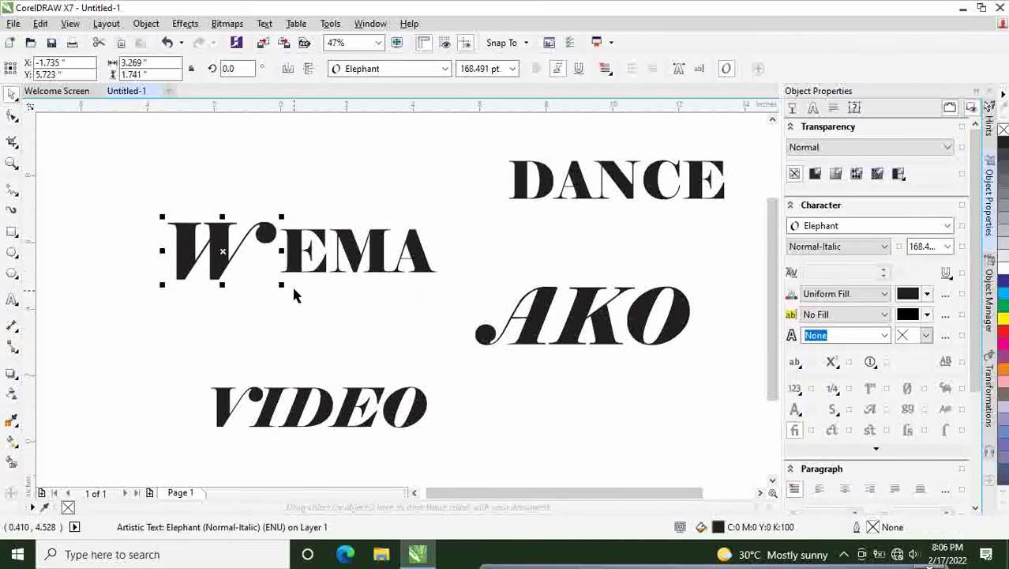
# - Enlarge the italic W to about 450 pt, shift it slightly left and deselect it
pyautogui.moveTo(283, 286); pyautogui.dragTo(361, 327)
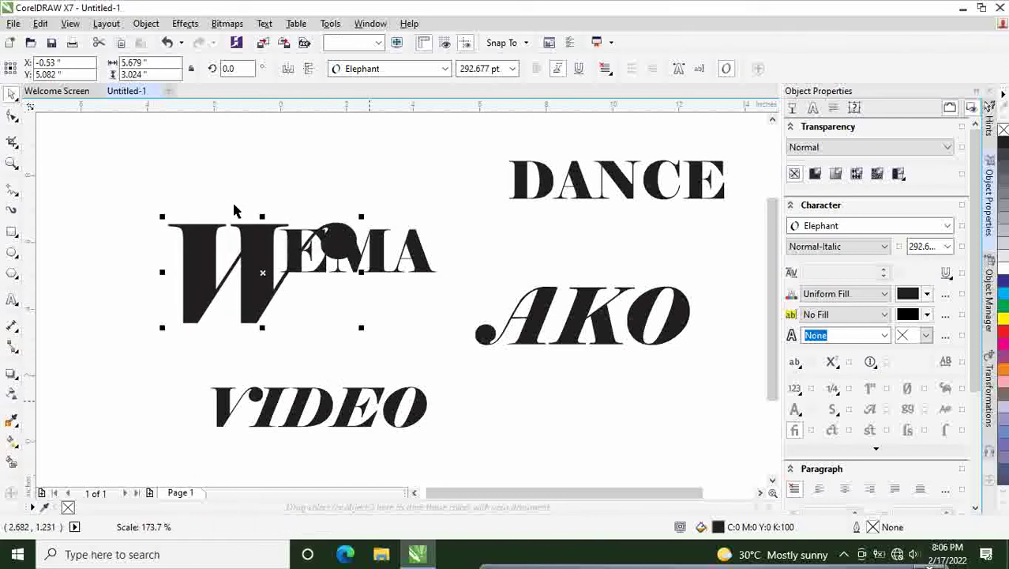
pyautogui.moveTo(160, 221); pyautogui.dragTo(65, 136)
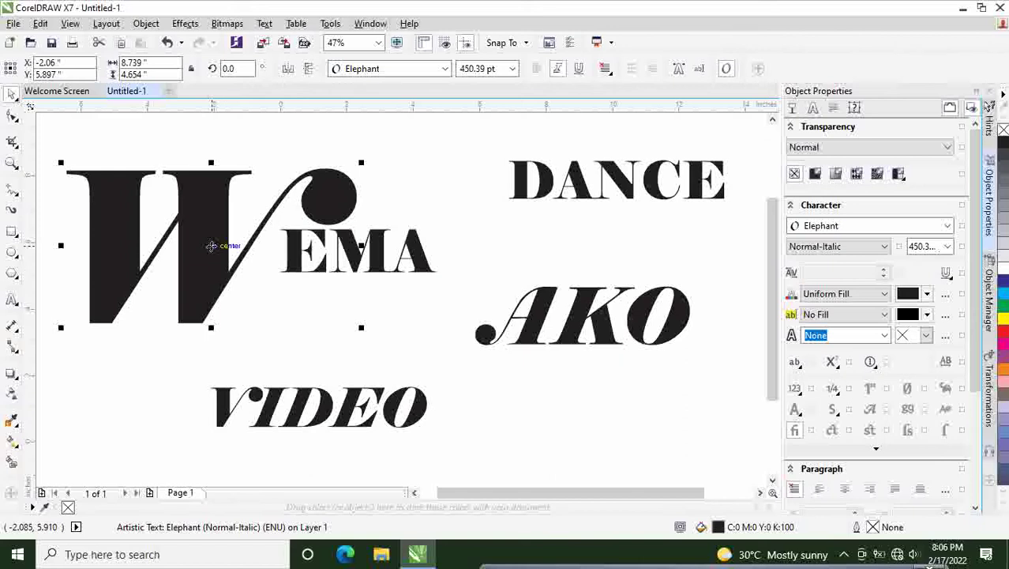
pyautogui.moveTo(211, 245); pyautogui.dragTo(184, 243)
pyautogui.click(304, 286)
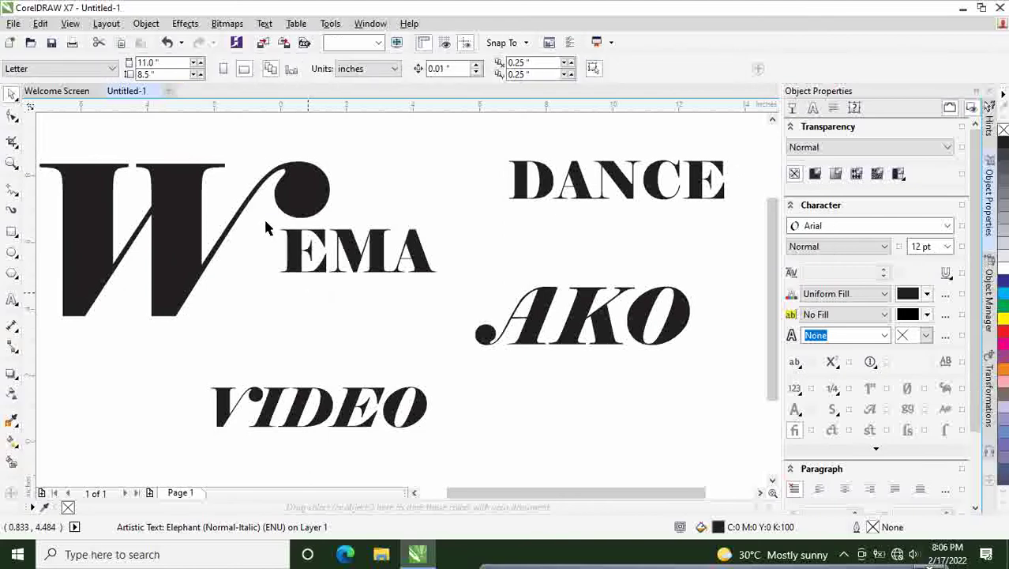
# - Move the letters EMA up beside the ball end of the large italic W and deselect them
pyautogui.moveTo(265, 227); pyautogui.dragTo(431, 286)
pyautogui.click(354, 254)
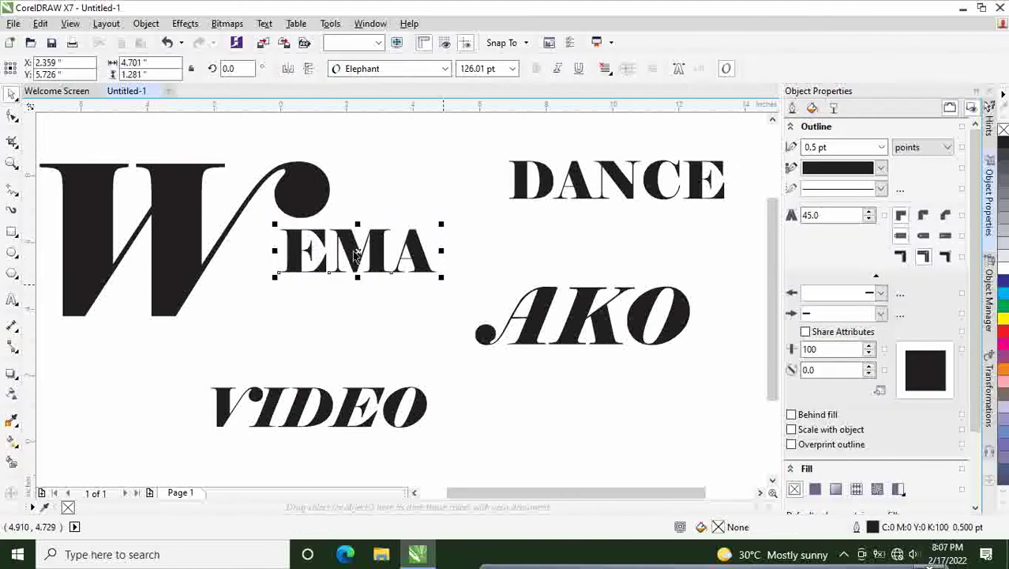
pyautogui.moveTo(353, 254); pyautogui.dragTo(409, 194)
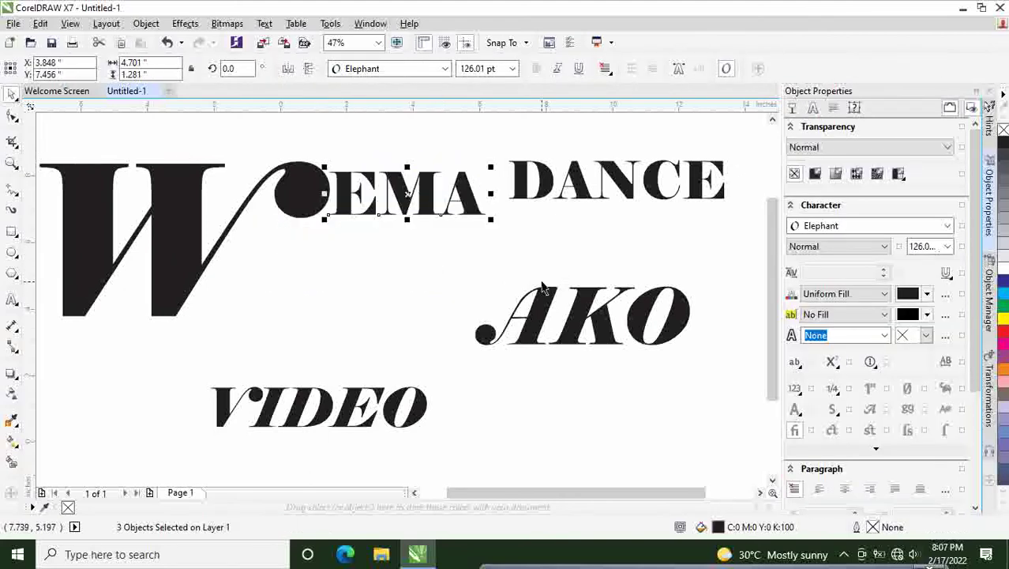
pyautogui.click(509, 276)
# - Move the italic letters AKO beneath EMA, against the right side of the large W, and deselect them
pyautogui.moveTo(489, 262); pyautogui.dragTo(537, 343)
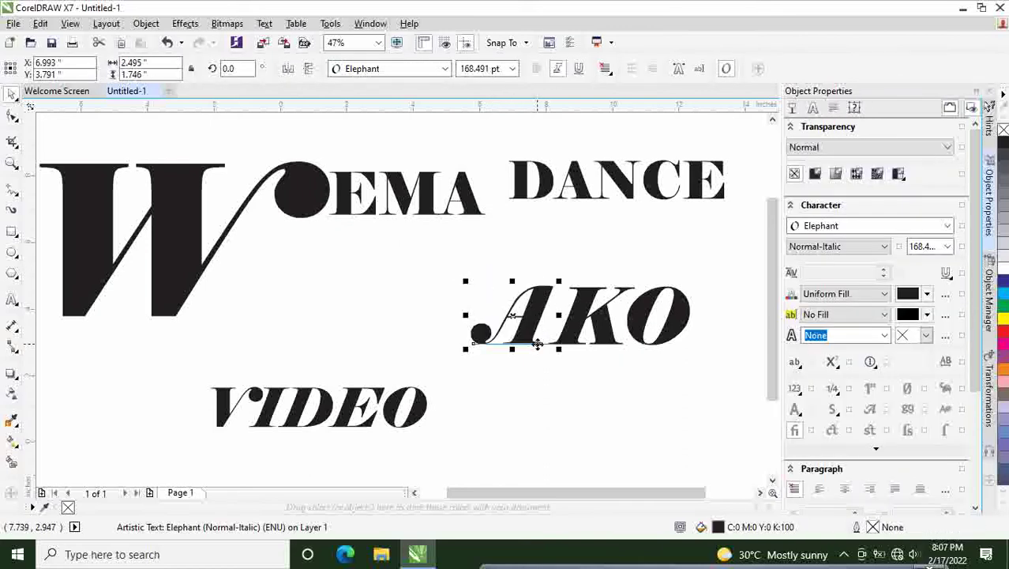
pyautogui.click(421, 305)
pyautogui.moveTo(443, 247); pyautogui.dragTo(686, 355)
pyautogui.moveTo(580, 316); pyautogui.dragTo(316, 270)
pyautogui.click(565, 279)
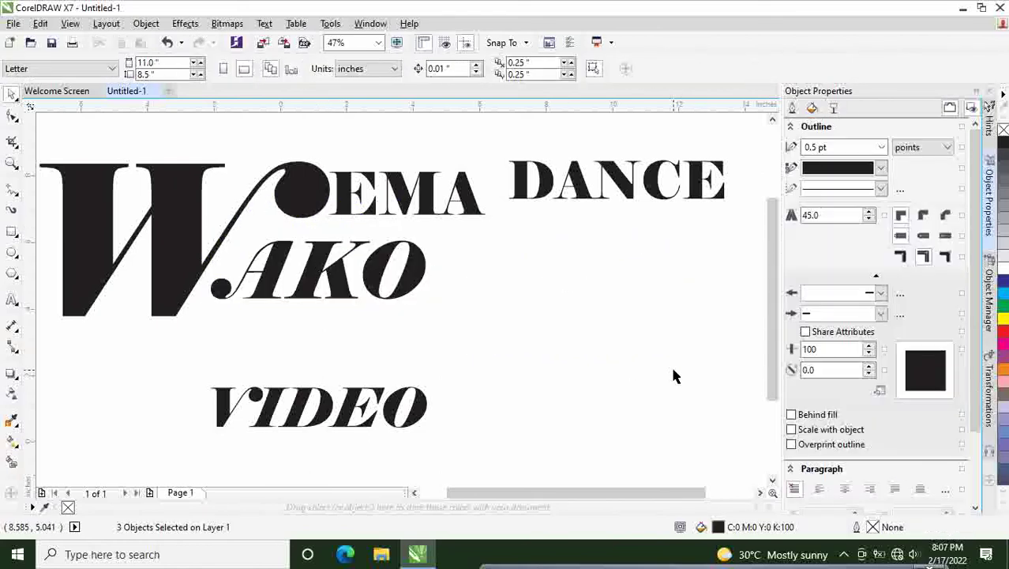
# - Enlarge the letters EMA together to about 115% and clear the selection
pyautogui.moveTo(322, 142); pyautogui.dragTo(473, 216)
pyautogui.moveTo(326, 132); pyautogui.dragTo(514, 247)
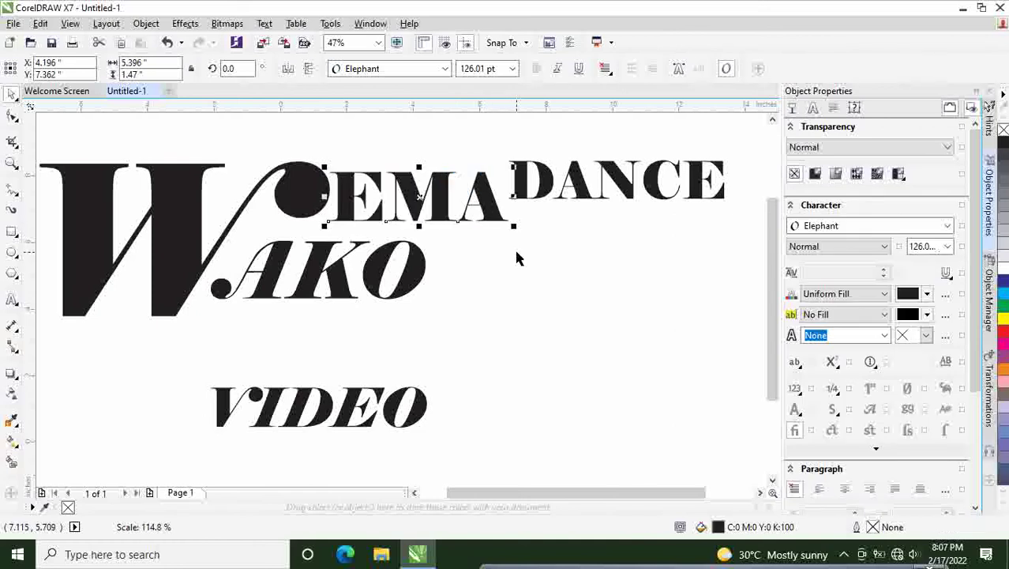
pyautogui.click(583, 285)
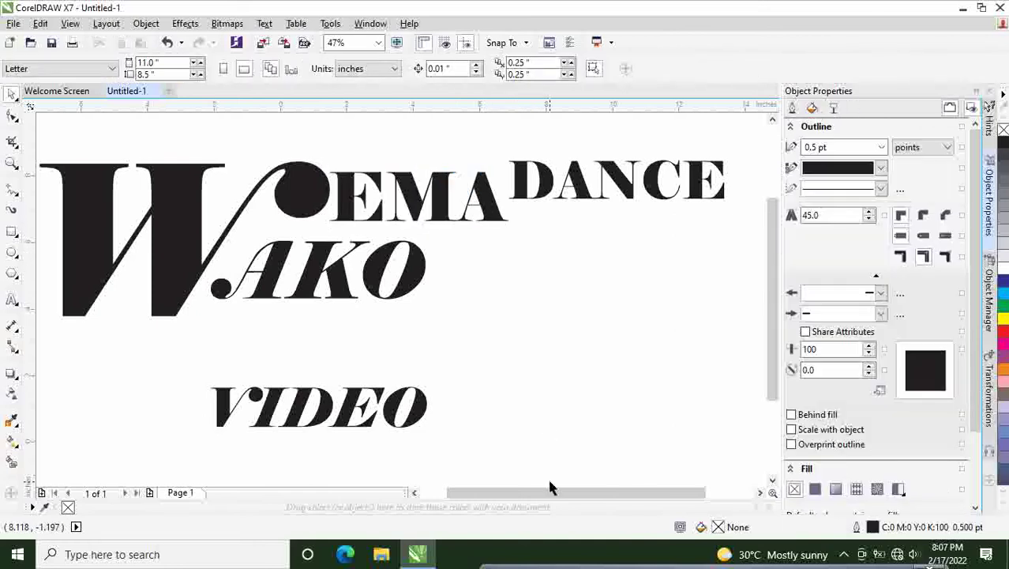
# - Move all the letters of DANCE to directly beneath the large W
pyautogui.moveTo(534, 499); pyautogui.dragTo(551, 499)
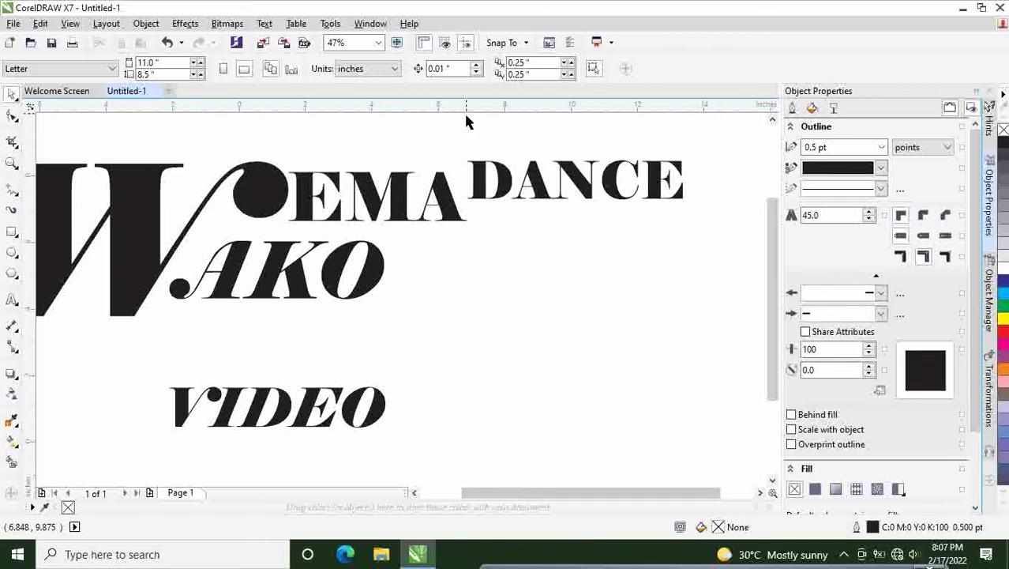
pyautogui.moveTo(496, 167); pyautogui.dragTo(698, 215)
pyautogui.moveTo(579, 194); pyautogui.dragTo(559, 274)
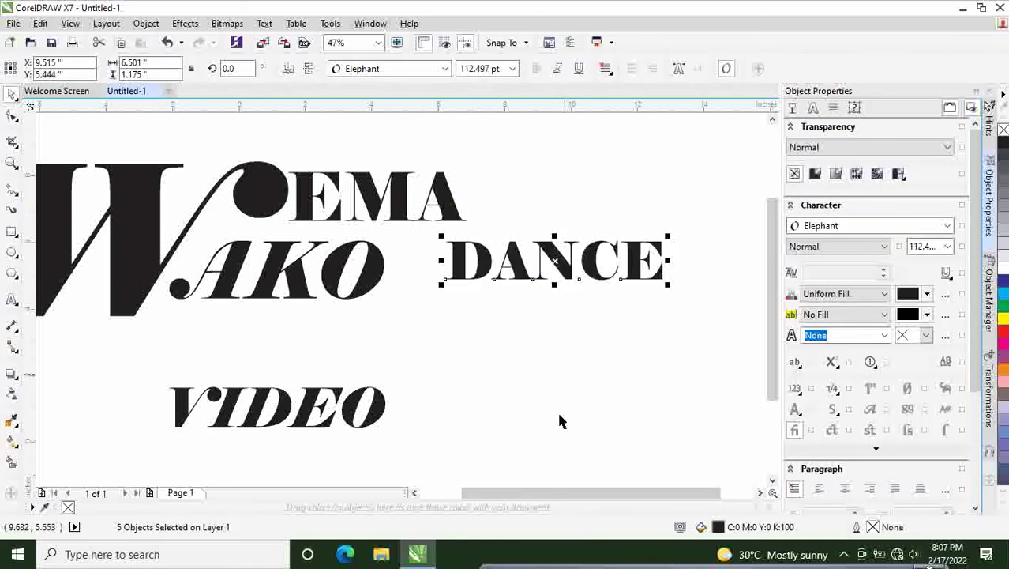
pyautogui.moveTo(541, 494); pyautogui.dragTo(523, 498)
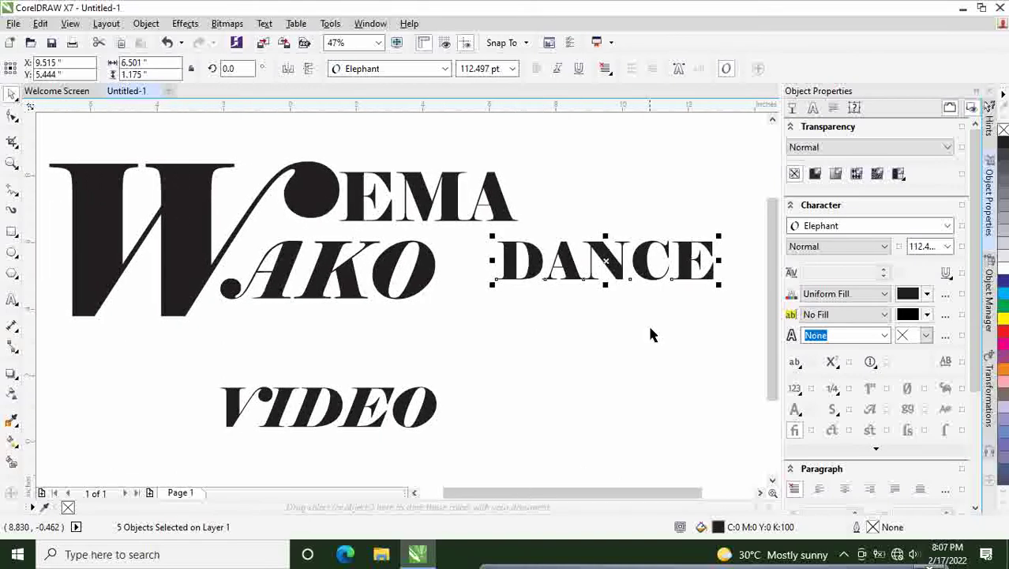
pyautogui.moveTo(604, 265); pyautogui.dragTo(215, 344)
pyautogui.moveTo(480, 498); pyautogui.dragTo(461, 498)
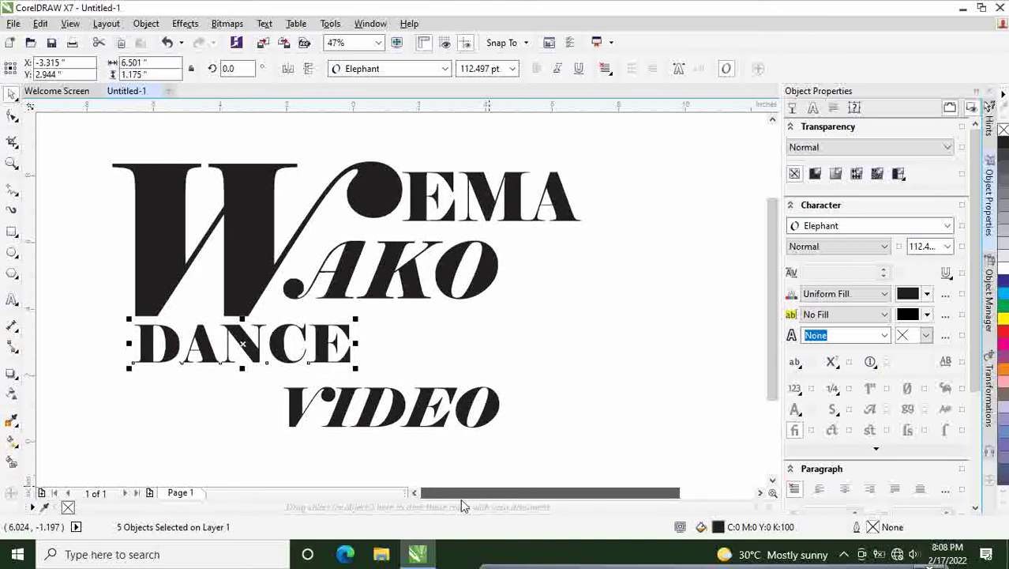
# - Move all the letters of VIDEO down and to the right of DANCE, then clear the selection
pyautogui.moveTo(769, 357); pyautogui.dragTo(768, 365)
pyautogui.moveTo(274, 365); pyautogui.dragTo(445, 432)
pyautogui.moveTo(393, 392); pyautogui.dragTo(523, 437)
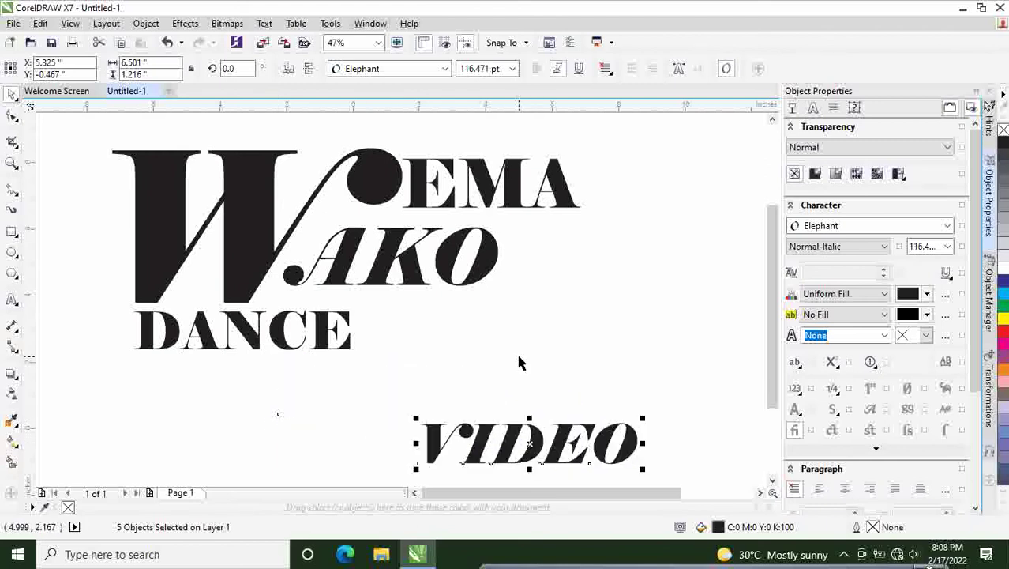
pyautogui.click(518, 362)
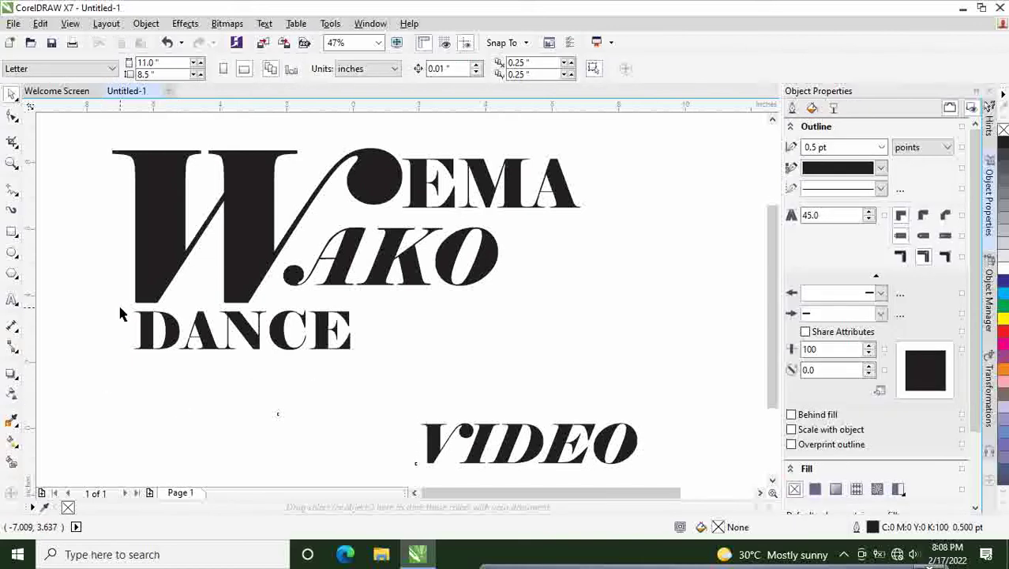
# - Stretch all the letters of DANCE together to about 13.03 in wide and 1.66 in tall beneath the large W
pyautogui.moveTo(120, 309); pyautogui.dragTo(361, 352)
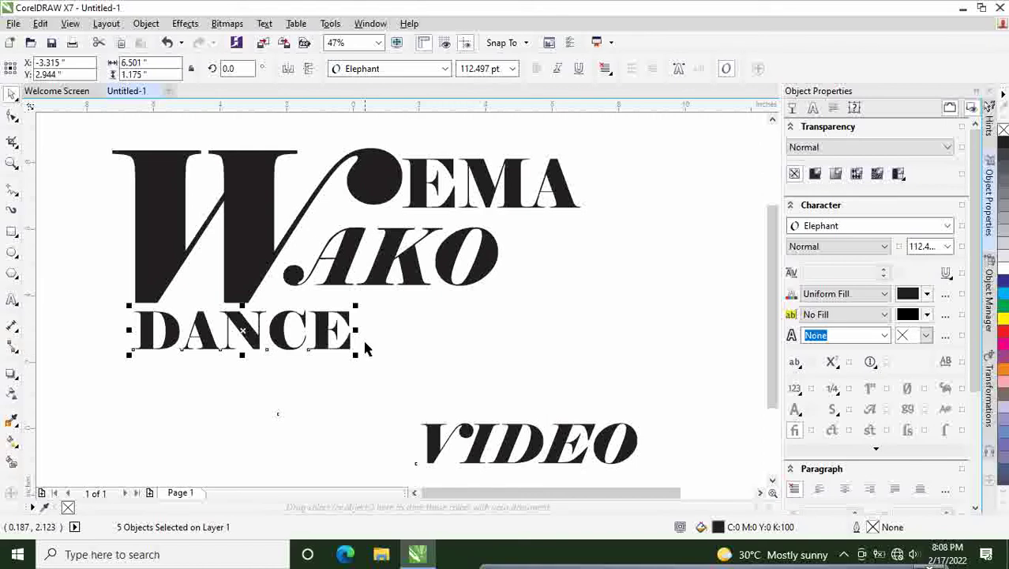
pyautogui.moveTo(358, 331); pyautogui.dragTo(573, 348)
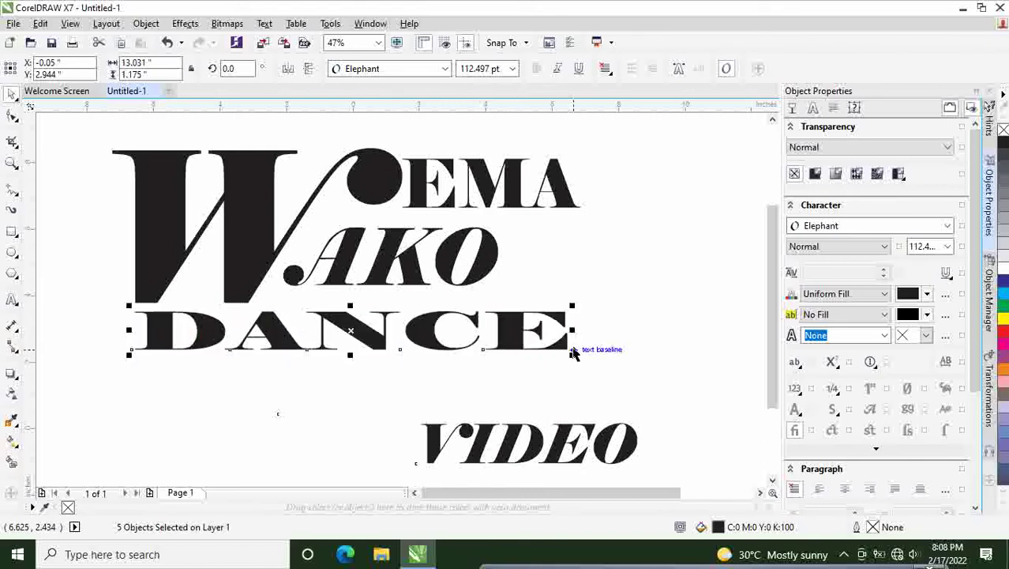
pyautogui.moveTo(350, 356); pyautogui.dragTo(640, 444)
# - Place the letters of VIDEO directly beneath DANCE, stretch them to about 13.03 in wide and 2.09 in tall, and deselect them
pyautogui.click(377, 412)
pyautogui.moveTo(533, 395); pyautogui.dragTo(246, 356)
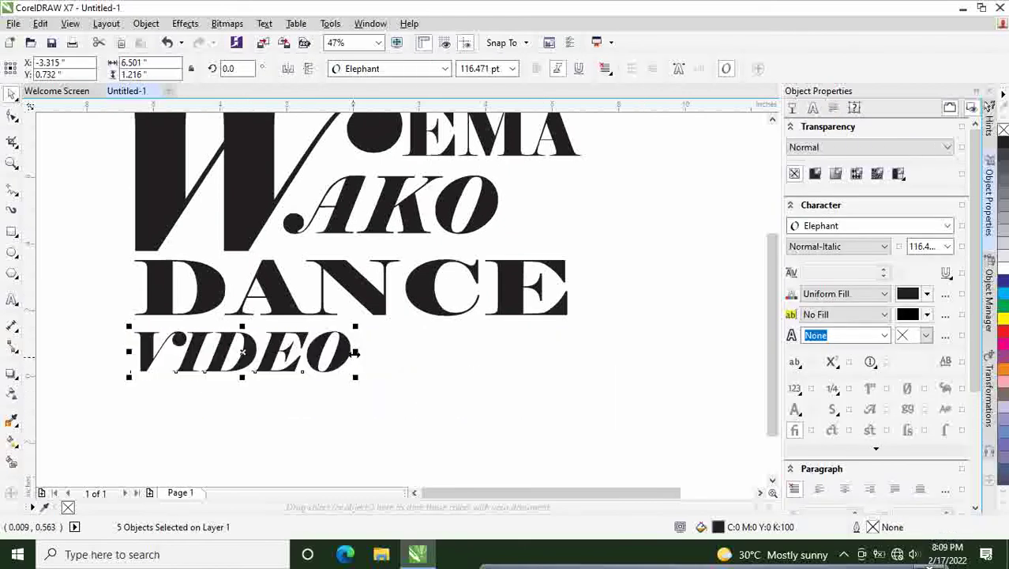
pyautogui.moveTo(354, 351); pyautogui.dragTo(570, 357)
pyautogui.moveTo(351, 373); pyautogui.dragTo(350, 406)
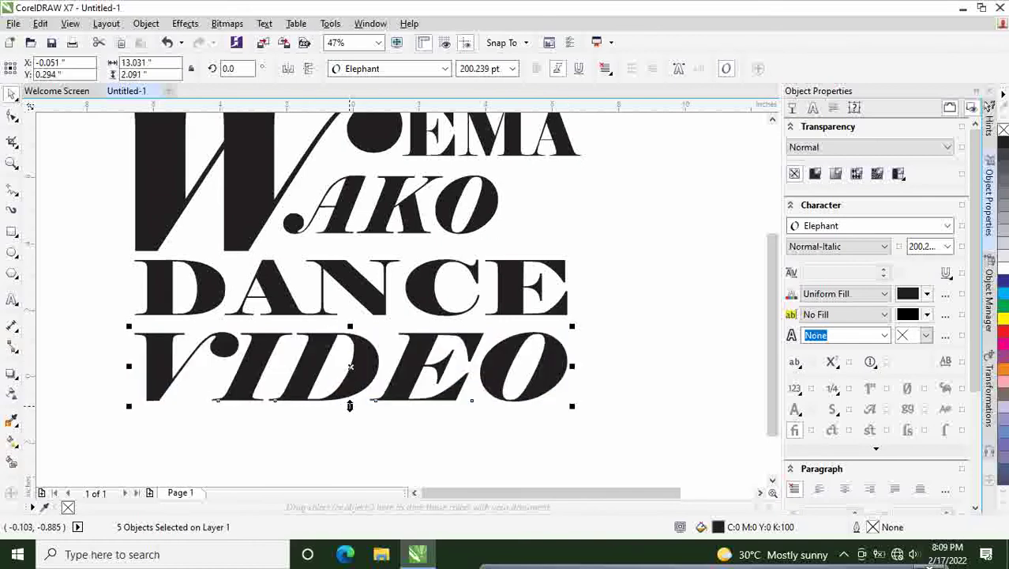
pyautogui.click(543, 435)
# - Fill all the letters of the title with 90% Black and clear the selection
pyautogui.scroll(2, 772, 348)
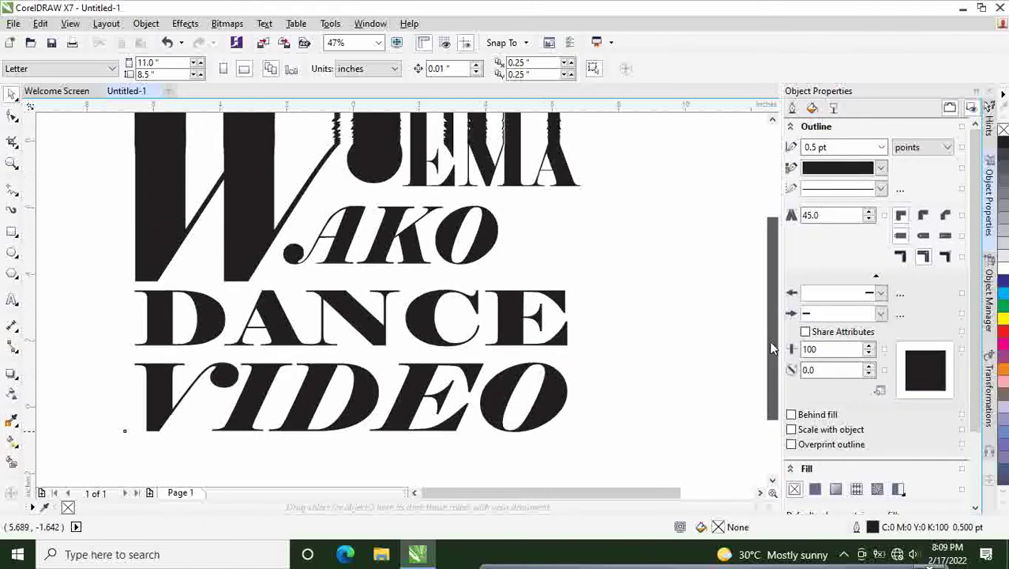
pyautogui.scroll(1, 770, 339)
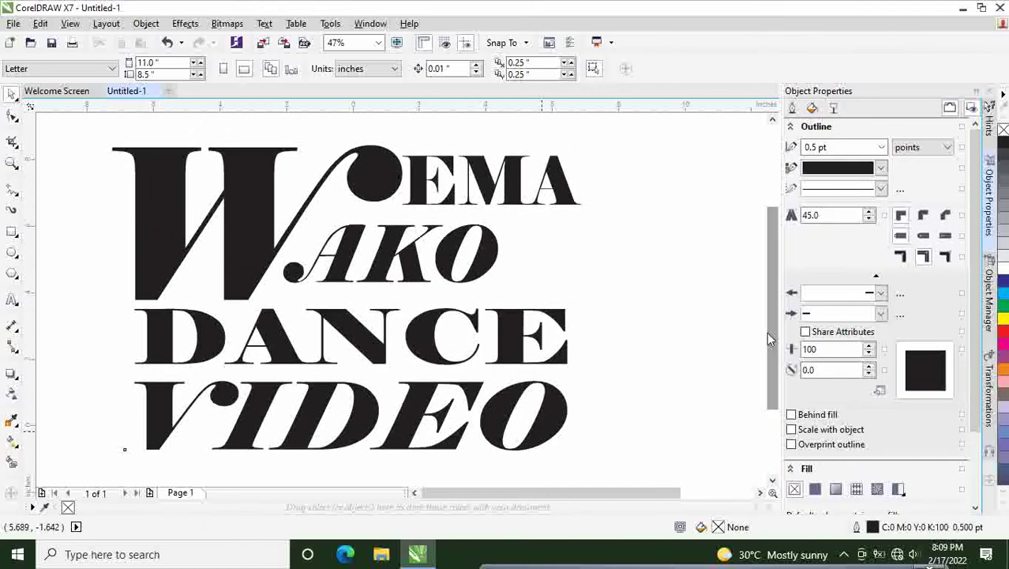
pyautogui.moveTo(106, 122); pyautogui.dragTo(584, 469)
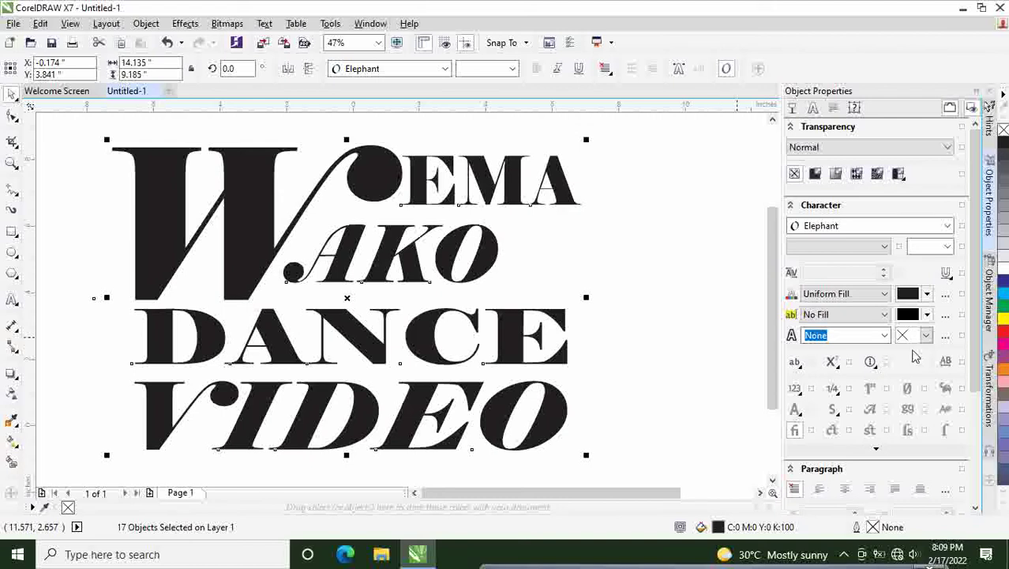
pyautogui.click(1003, 294)
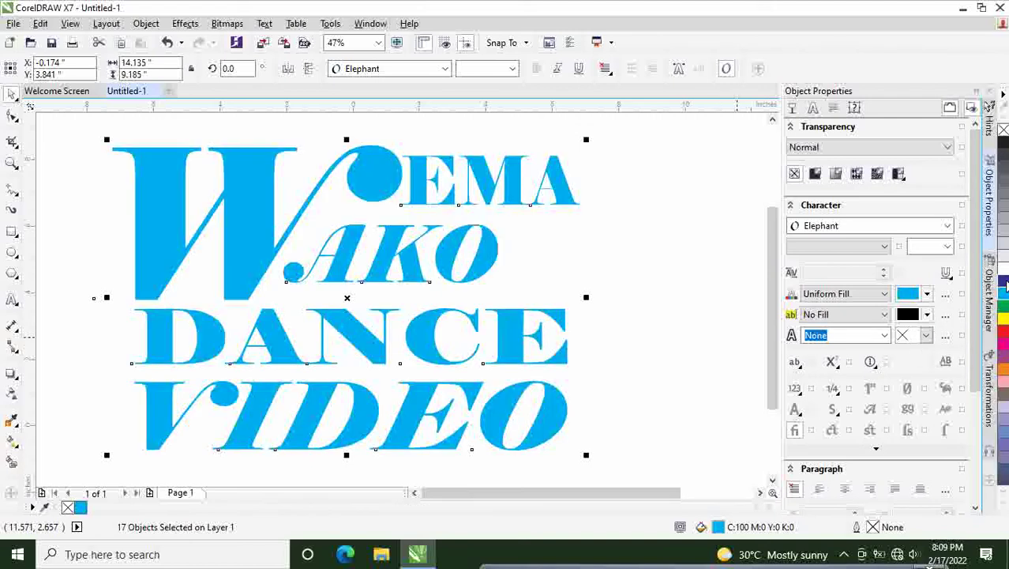
pyautogui.click(1003, 281)
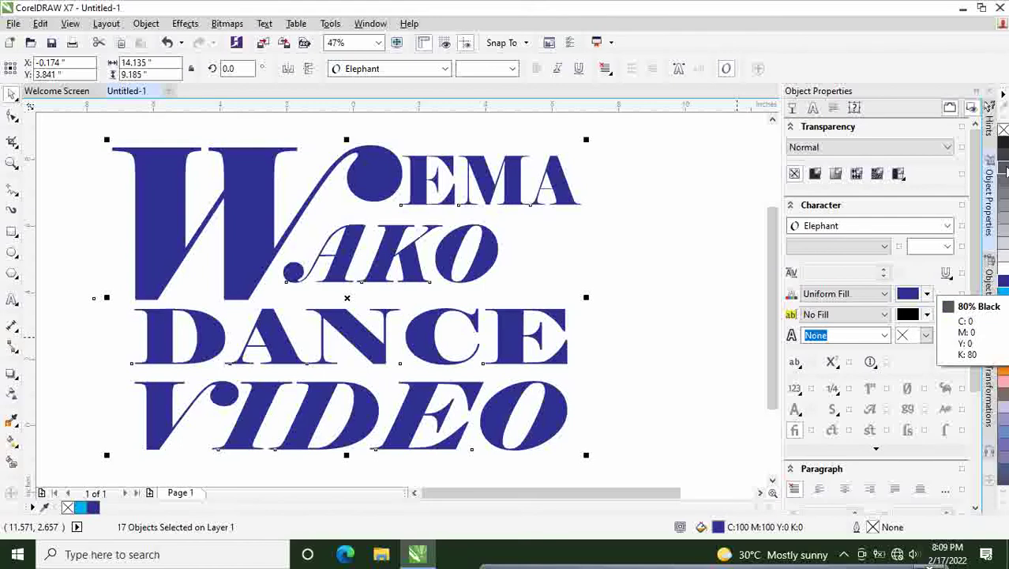
pyautogui.click(1004, 159)
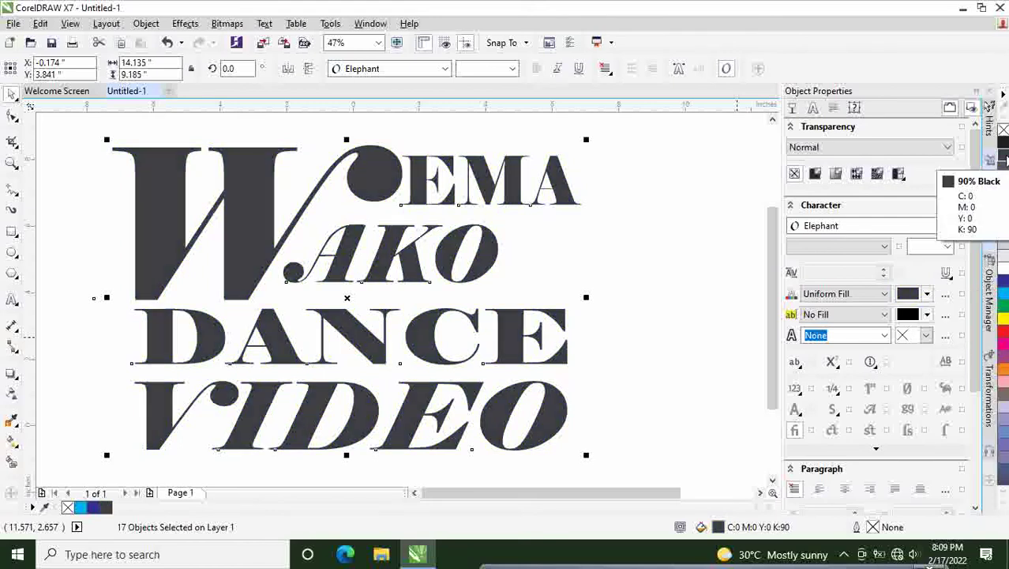
pyautogui.click(727, 189)
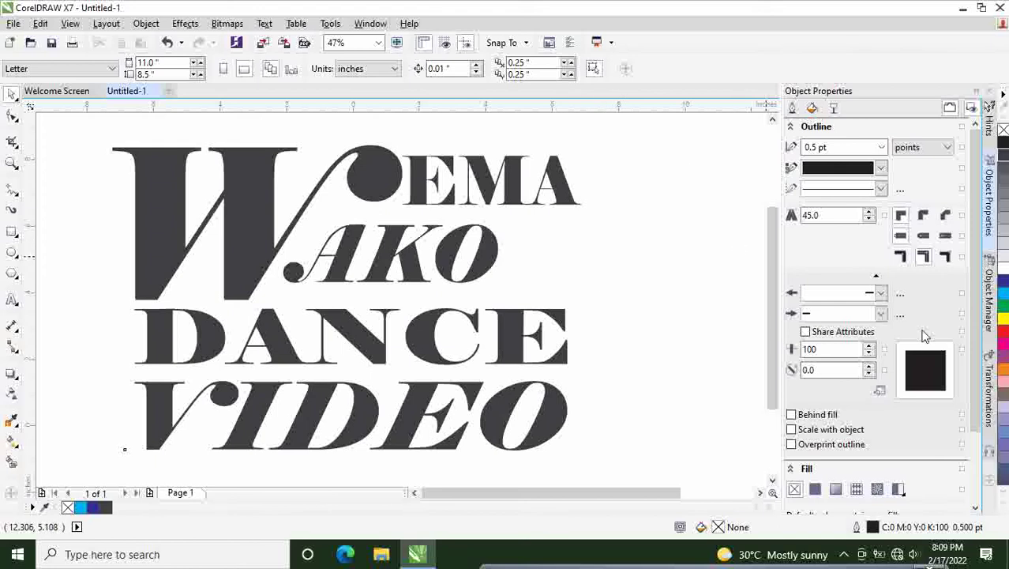
# - Fill the large W, the N of DANCE and the D of VIDEO with Purple, and clear the selection
pyautogui.click(253, 241)
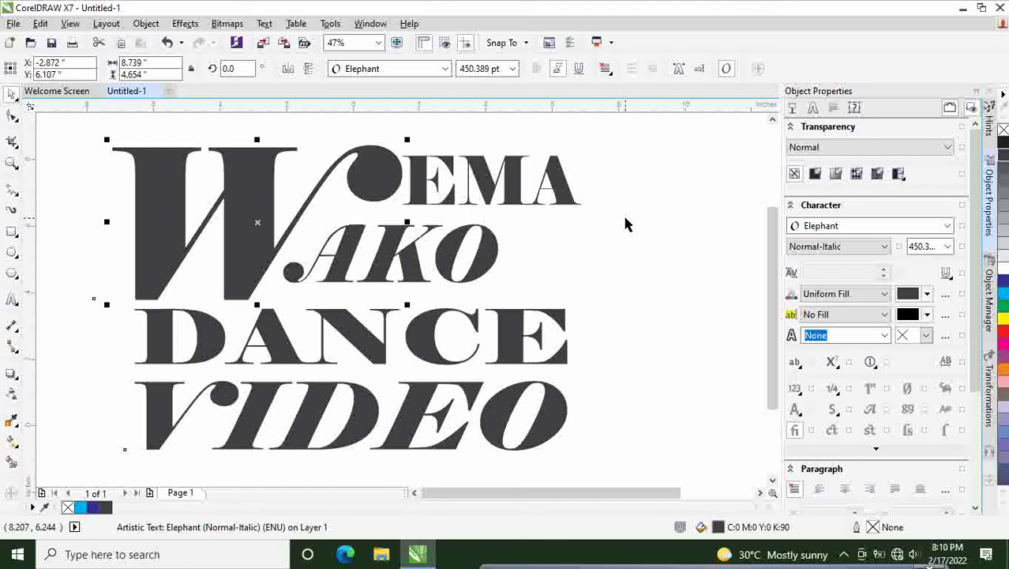
pyautogui.keyDown('shift'); pyautogui.click(343, 328); pyautogui.keyUp('shift')
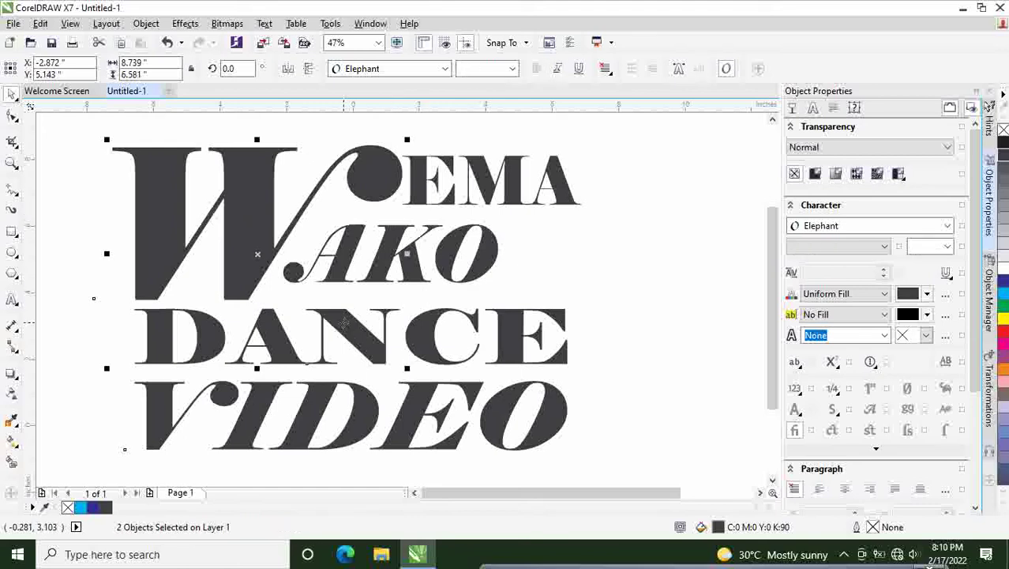
pyautogui.keyDown('shift'); pyautogui.click(308, 429); pyautogui.keyUp('shift')
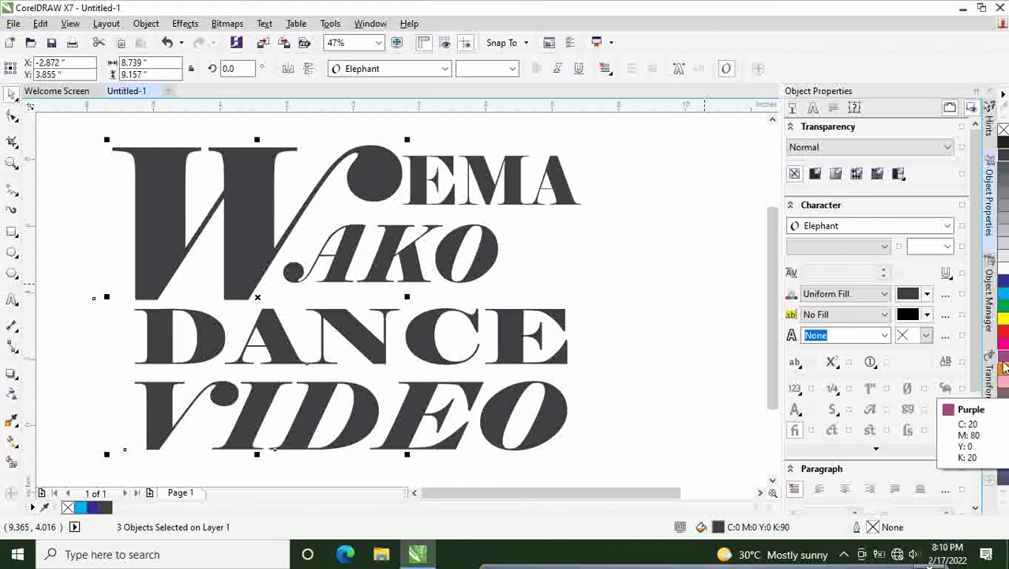
pyautogui.click(1004, 366)
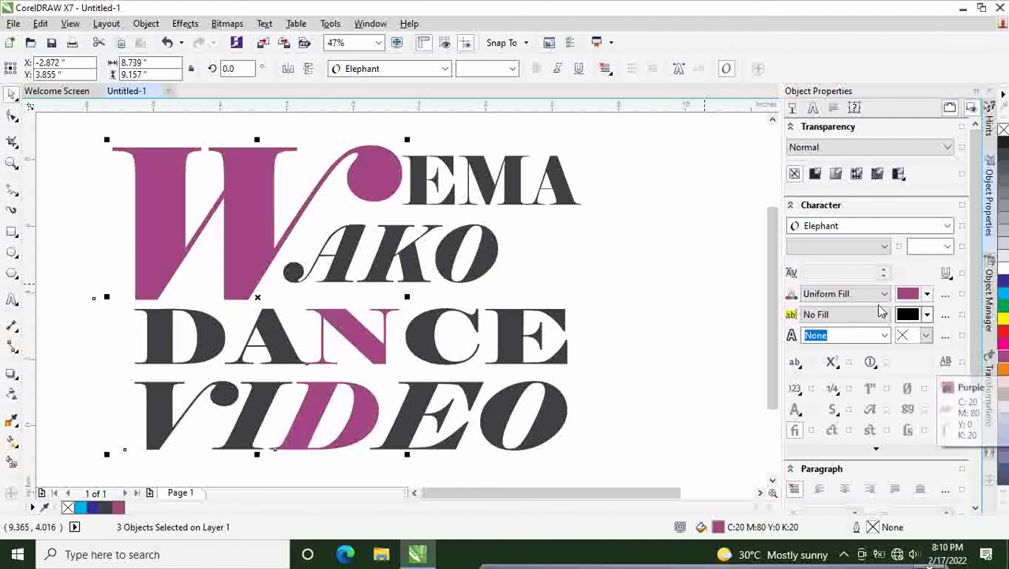
pyautogui.click(681, 283)
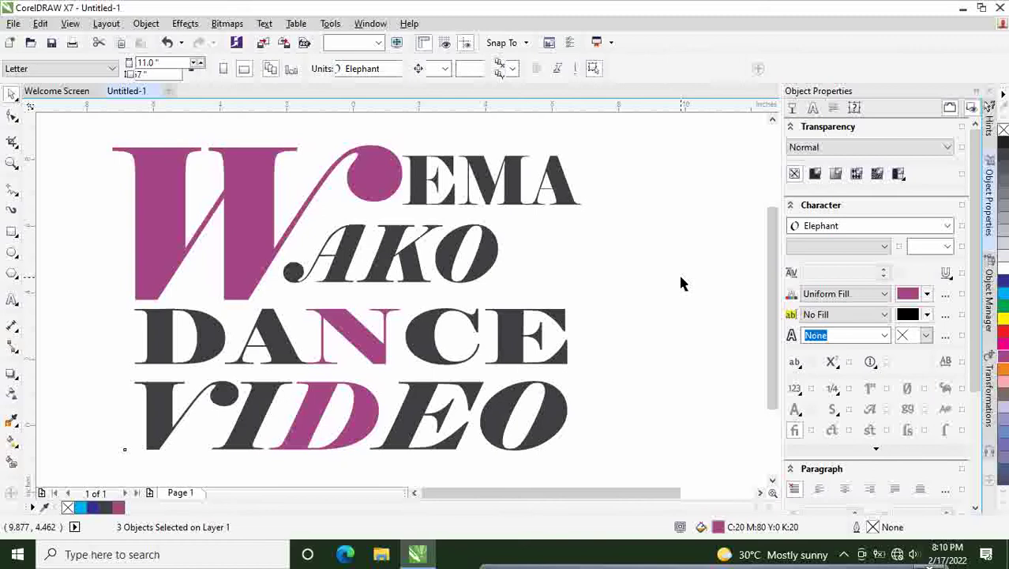
# - Fill the E of EMA and the second letters of WAKO, DANCE and VIDEO with brown C:0 M:20 Y:20 K:60, then deselect them
pyautogui.click(431, 188)
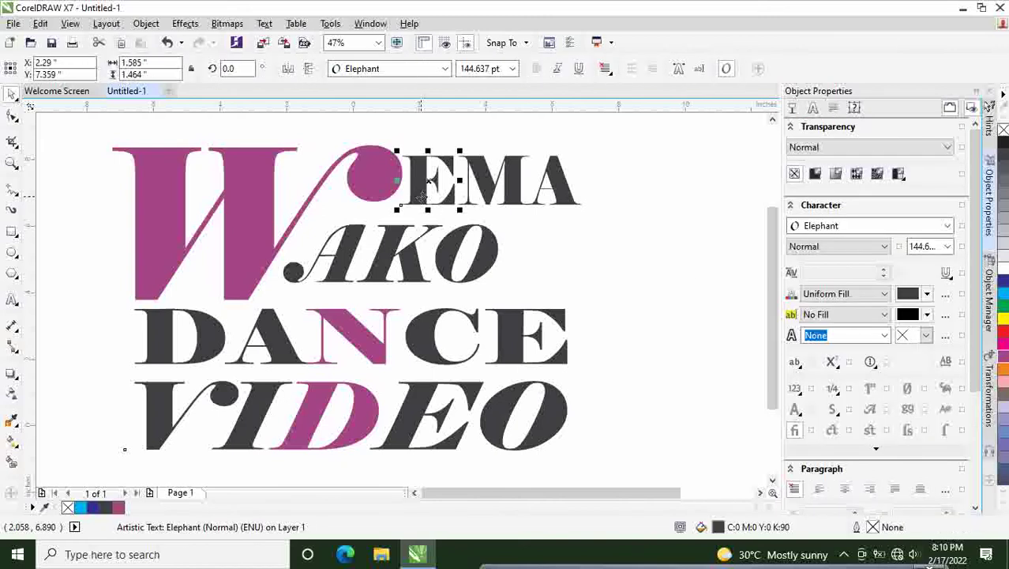
pyautogui.keyDown('shift'); pyautogui.click(341, 254); pyautogui.keyUp('shift')
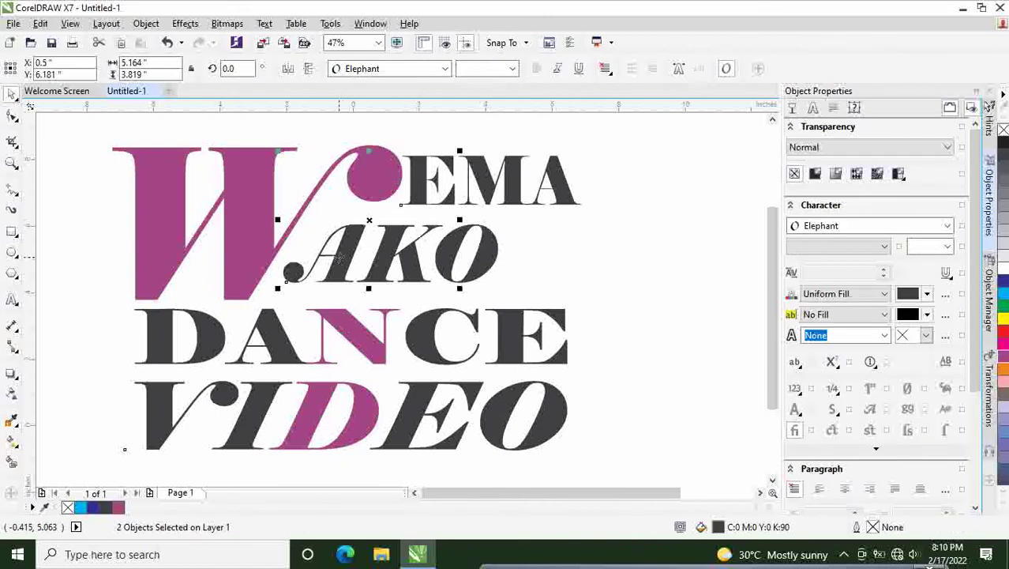
pyautogui.keyDown('shift'); pyautogui.click(284, 352); pyautogui.keyUp('shift')
pyautogui.keyDown('shift'); pyautogui.click(250, 426); pyautogui.keyUp('shift')
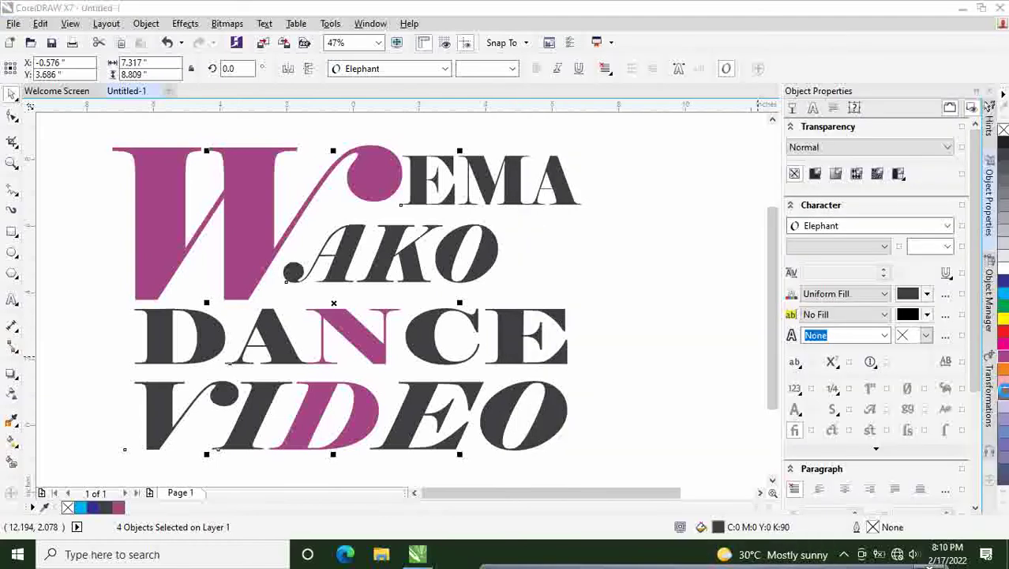
pyautogui.click(1004, 394)
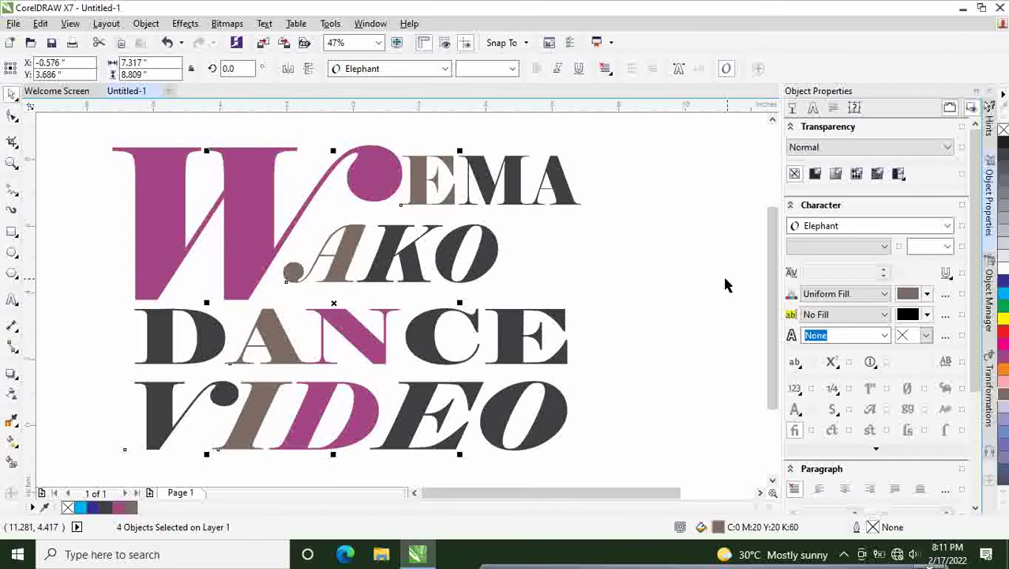
pyautogui.click(424, 300)
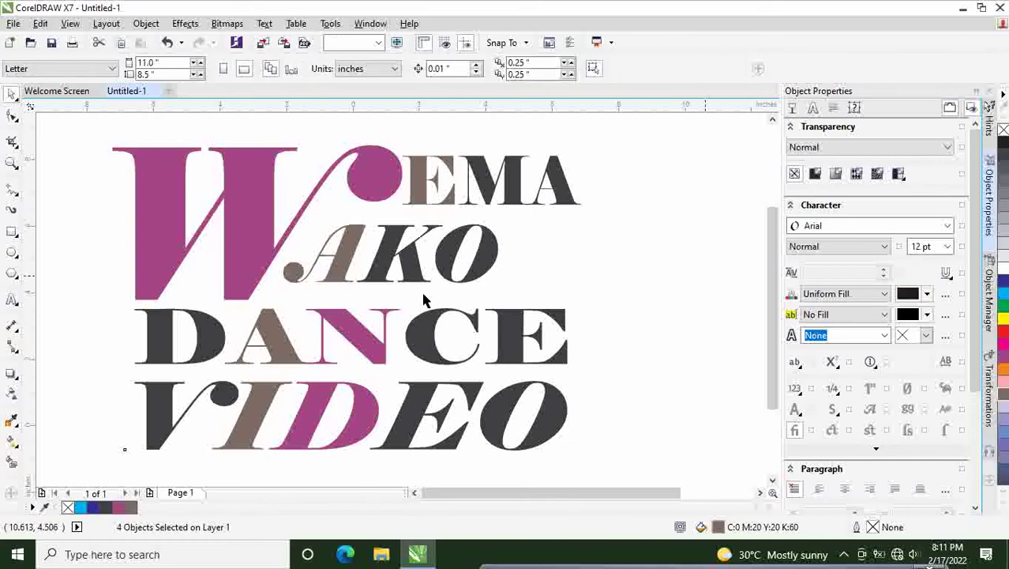
# - Fill the first and last letters of DANCE and VIDEO with salmon pink C:0 M:60 Y:40 K:0
pyautogui.click(208, 333)
pyautogui.keyDown('shift'); pyautogui.click(509, 337); pyautogui.keyUp('shift')
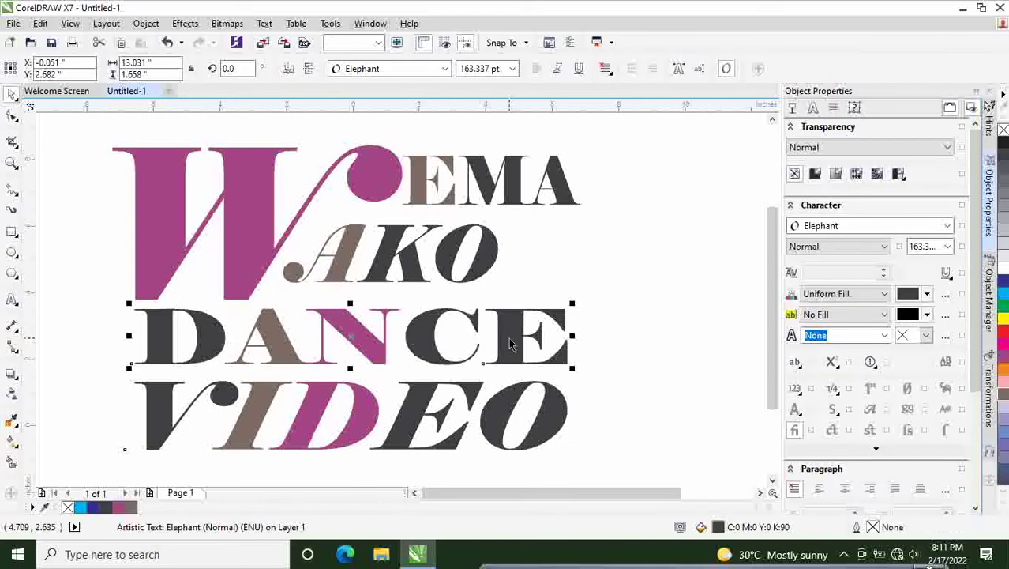
pyautogui.keyDown('shift'); pyautogui.click(509, 417); pyautogui.keyUp('shift')
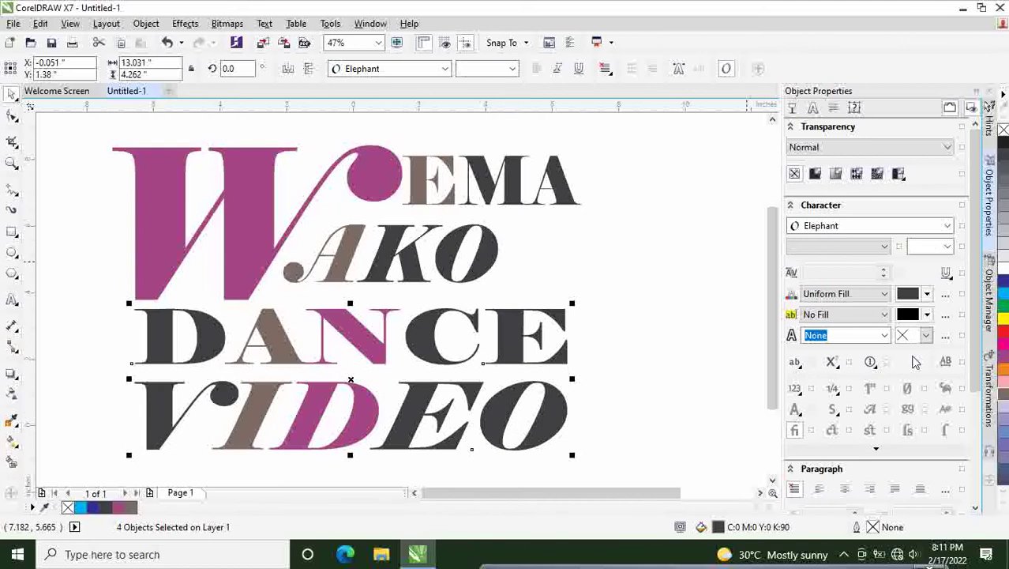
pyautogui.click(1003, 509)
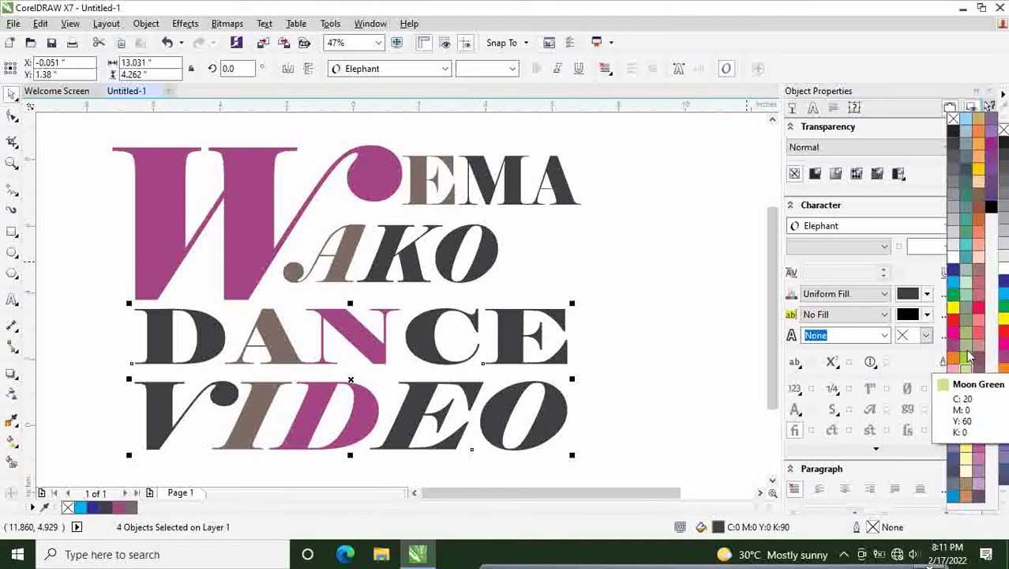
pyautogui.click(979, 326)
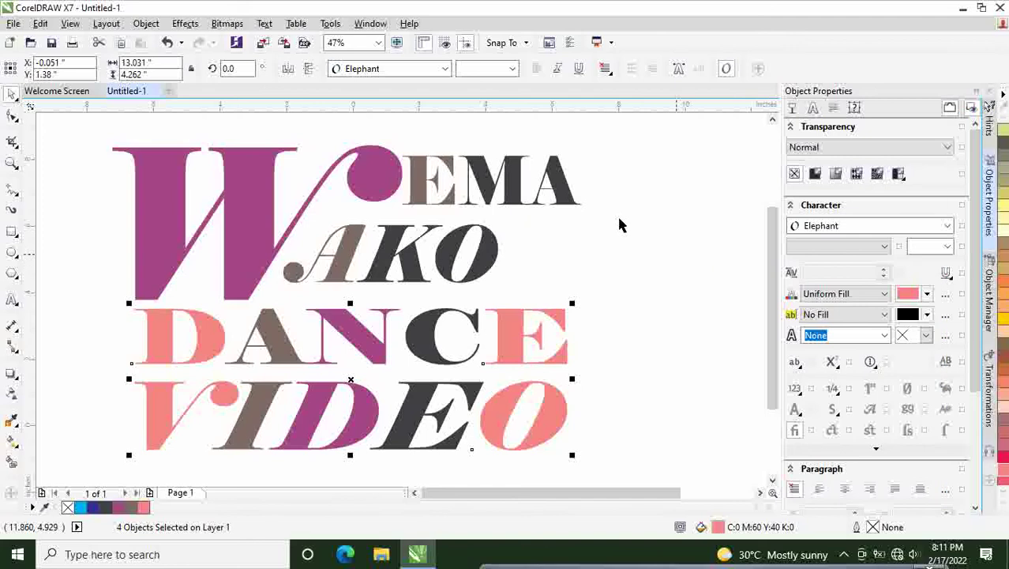
# - Try orange C:0 M:60 Y:80 K:0 on the pink letters plus the K of AKO and A of EMA, and undo the fill
pyautogui.keyDown('shift'); pyautogui.click(414, 272); pyautogui.keyUp('shift')
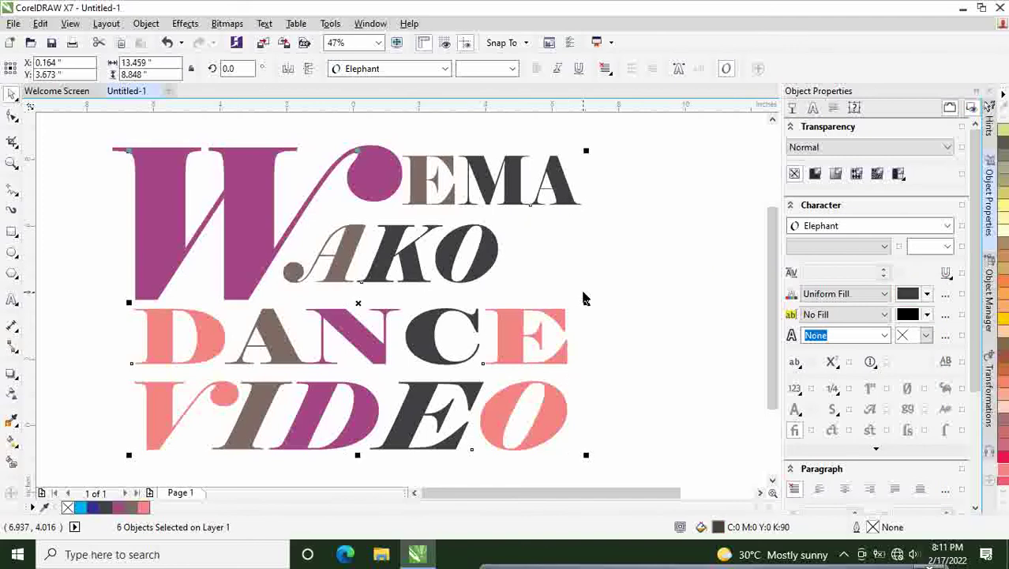
pyautogui.click(1004, 282)
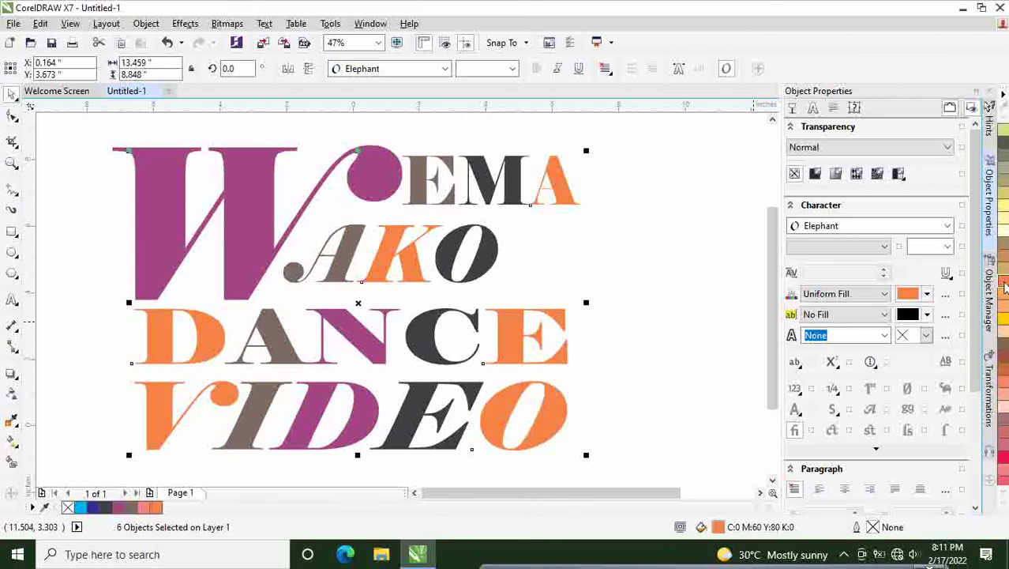
pyautogui.hotkey('ctrl', 'z')
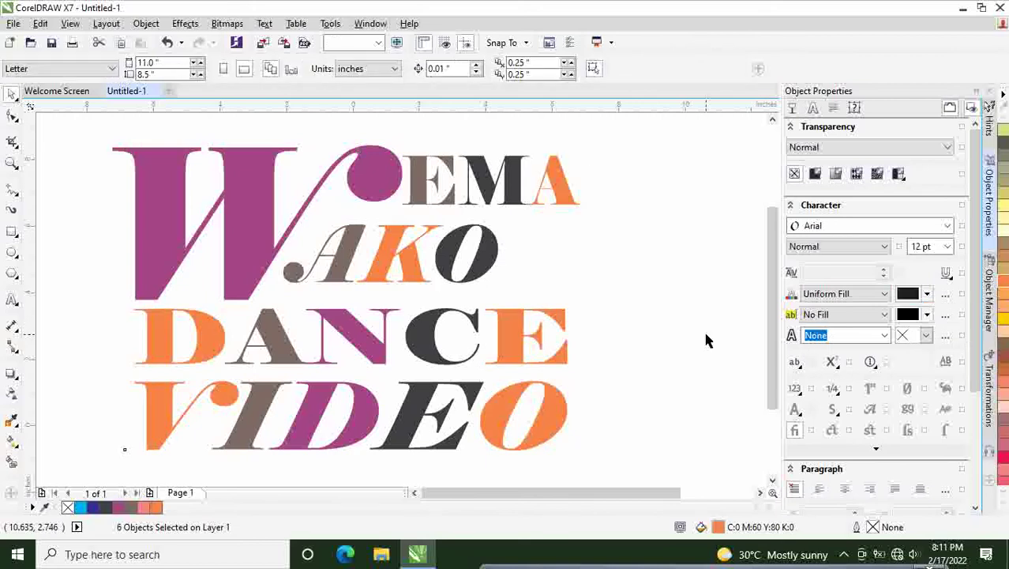
pyautogui.click(705, 339)
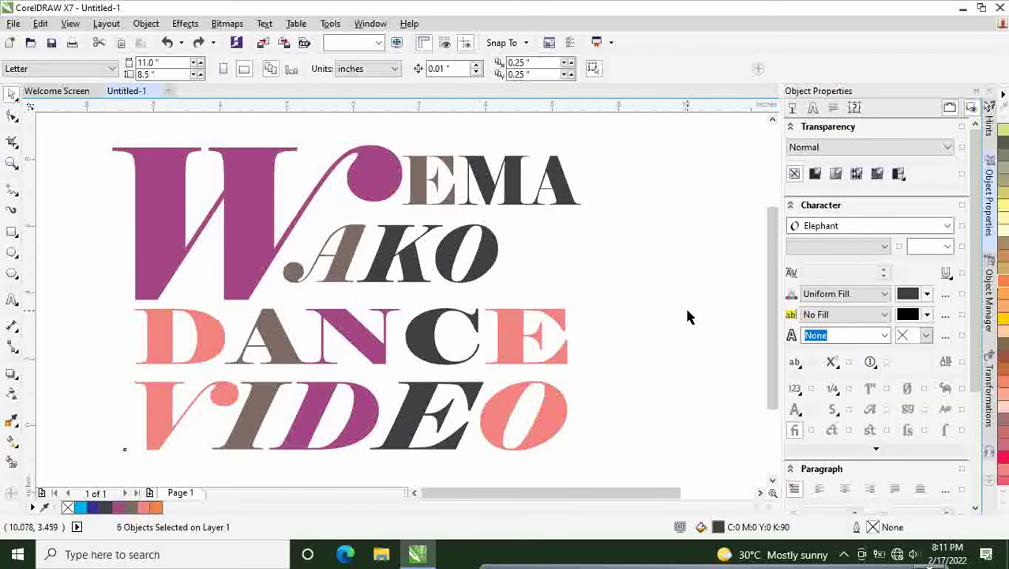
# - Fill the K of AKO and the A of EMA with teal C:60 M:0 Y:20 K:20, and clear the selection
pyautogui.click(407, 267)
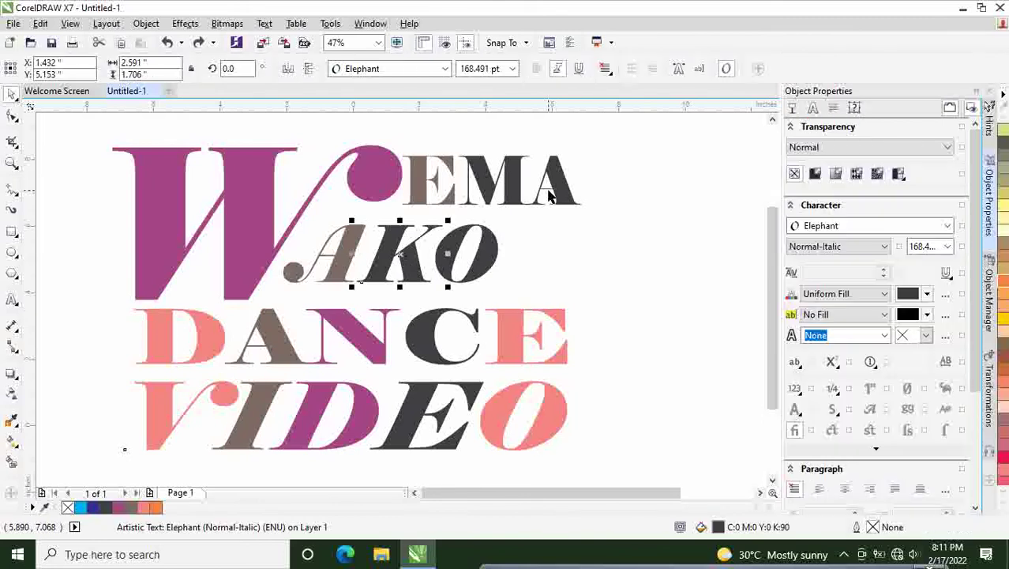
pyautogui.keyDown('shift'); pyautogui.click(559, 185); pyautogui.keyUp('shift')
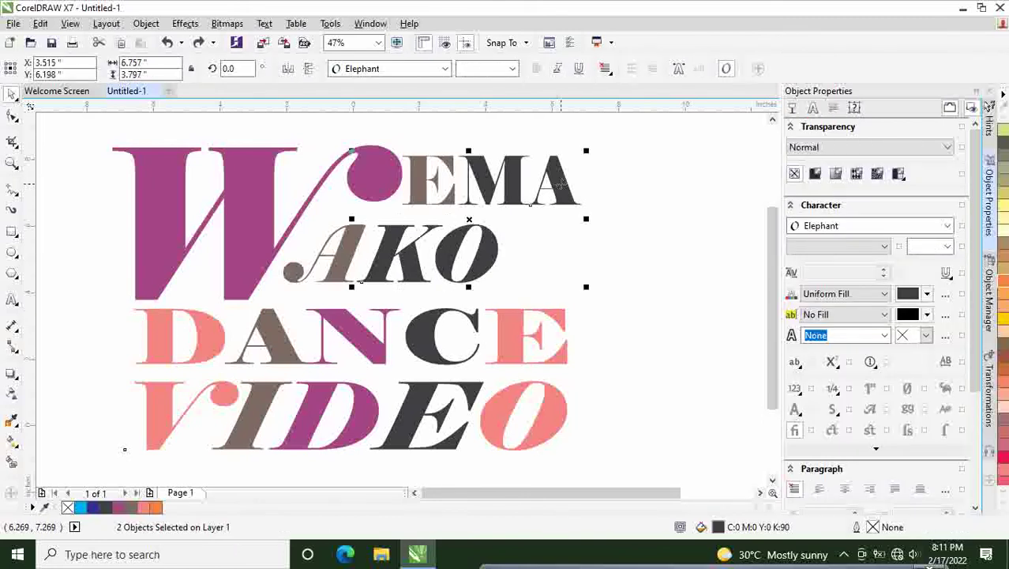
pyautogui.click(1004, 517)
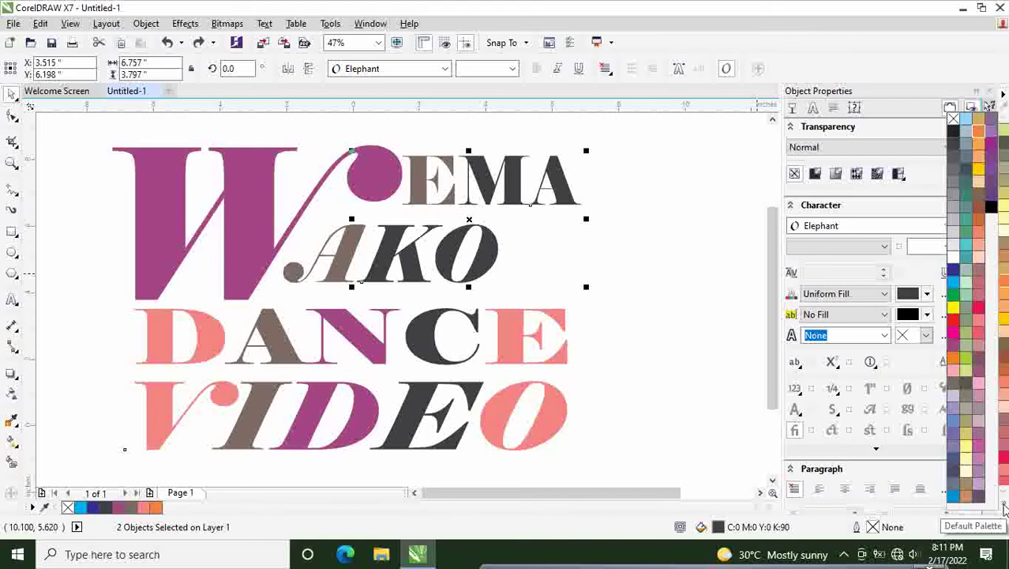
pyautogui.click(967, 263)
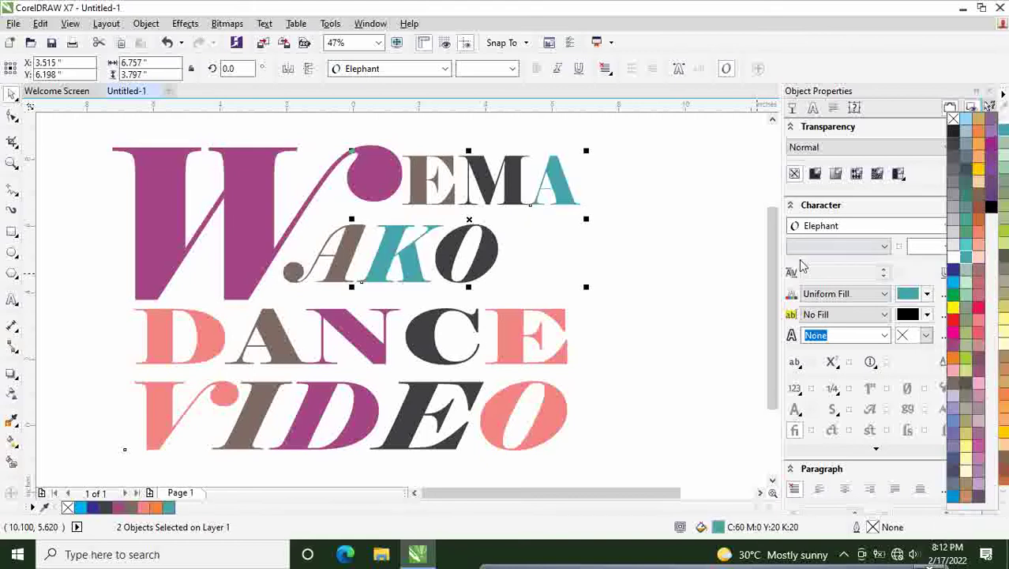
pyautogui.click(683, 273)
# - Fill the M of EMA and the E of VIDEO with murky green C:0 M:0 Y:20 K:80, and clear the selection
pyautogui.click(506, 189)
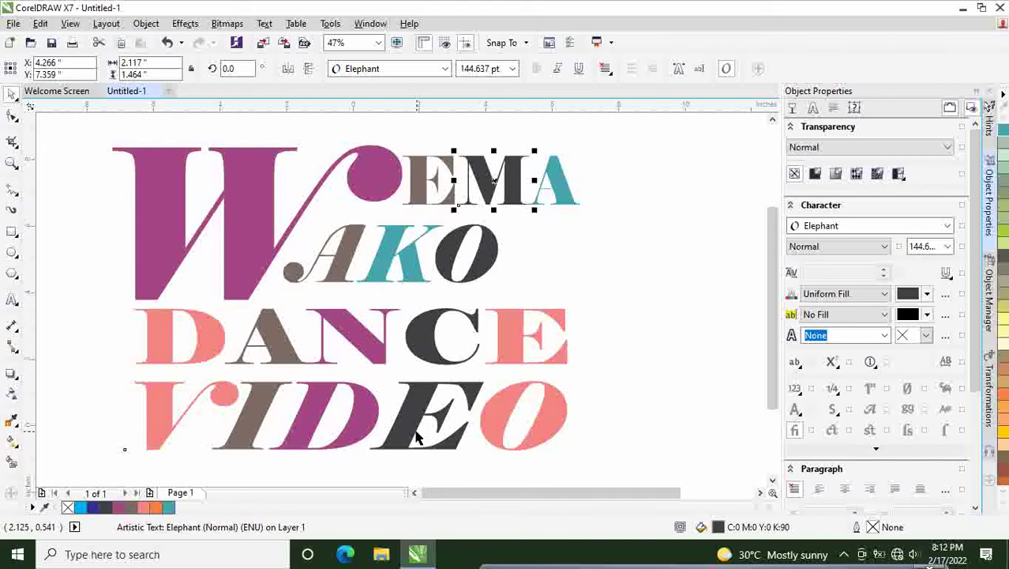
pyautogui.keyDown('shift'); pyautogui.click(416, 436); pyautogui.keyUp('shift')
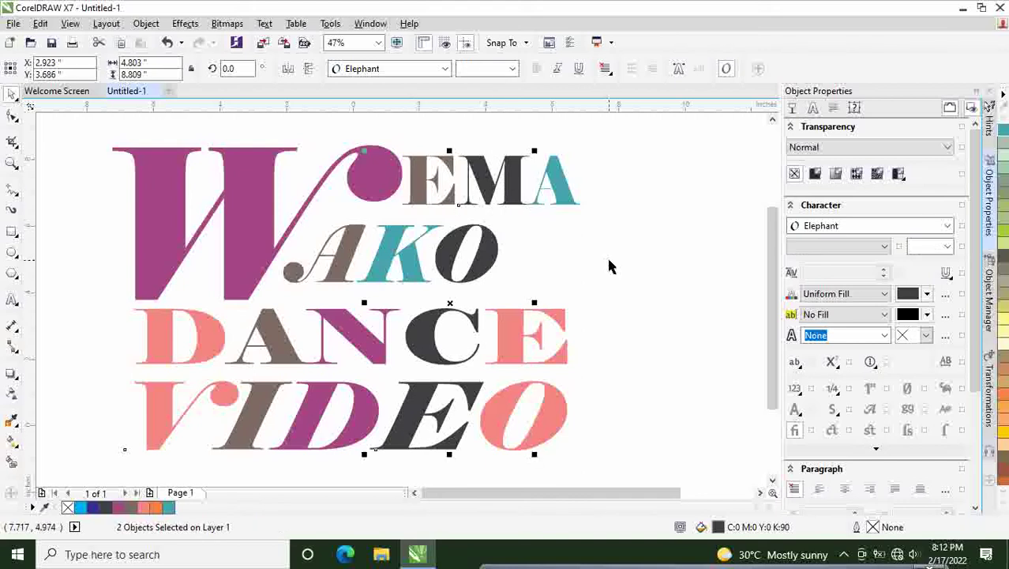
pyautogui.click(1003, 260)
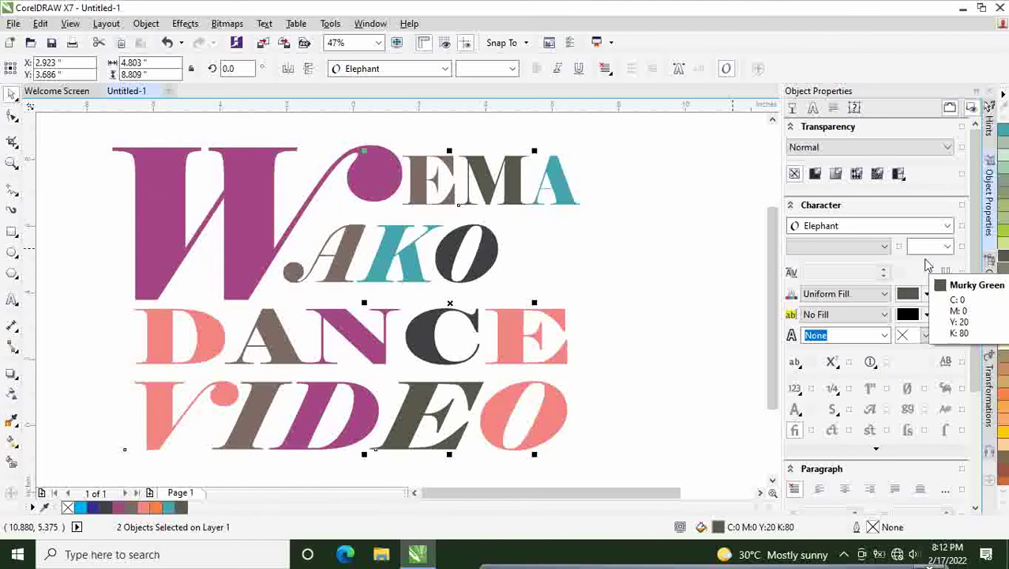
pyautogui.click(701, 247)
# - Fill the O of AKO and the C of DANCE with green C:60 M:0 Y:40 K:40, and clear the selection
pyautogui.click(483, 255)
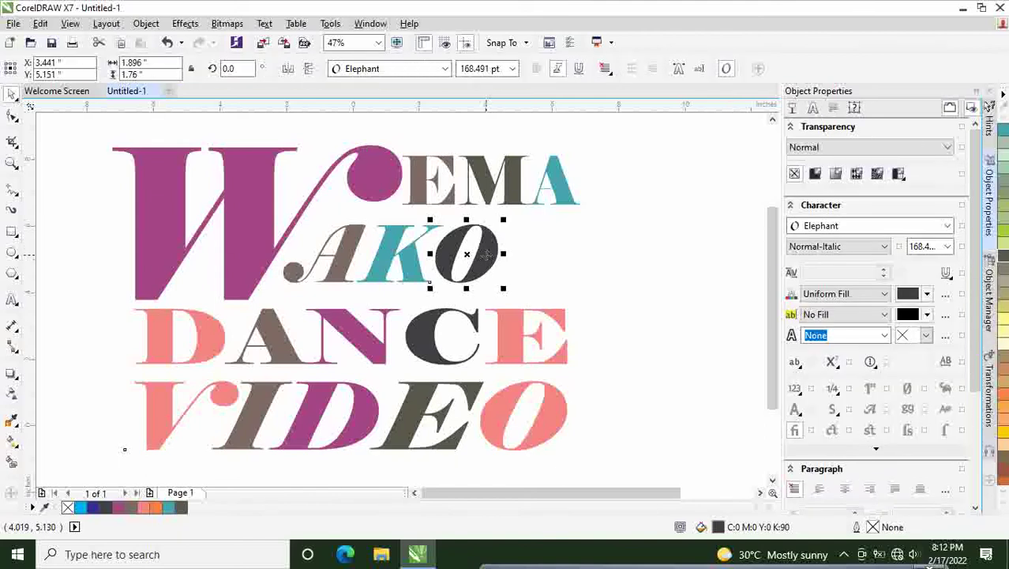
pyautogui.keyDown('shift'); pyautogui.click(426, 341); pyautogui.keyUp('shift')
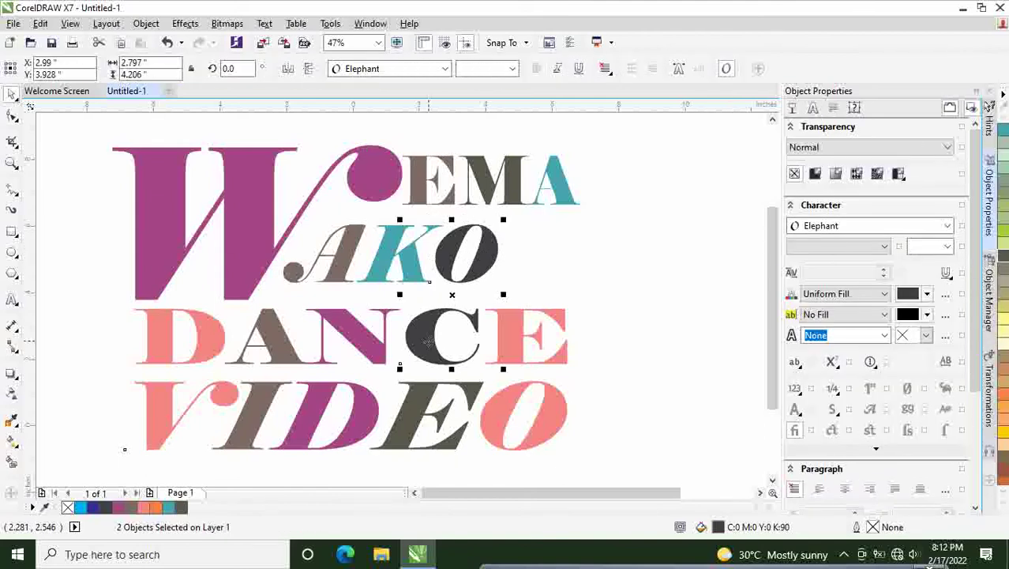
pyautogui.click(1004, 503)
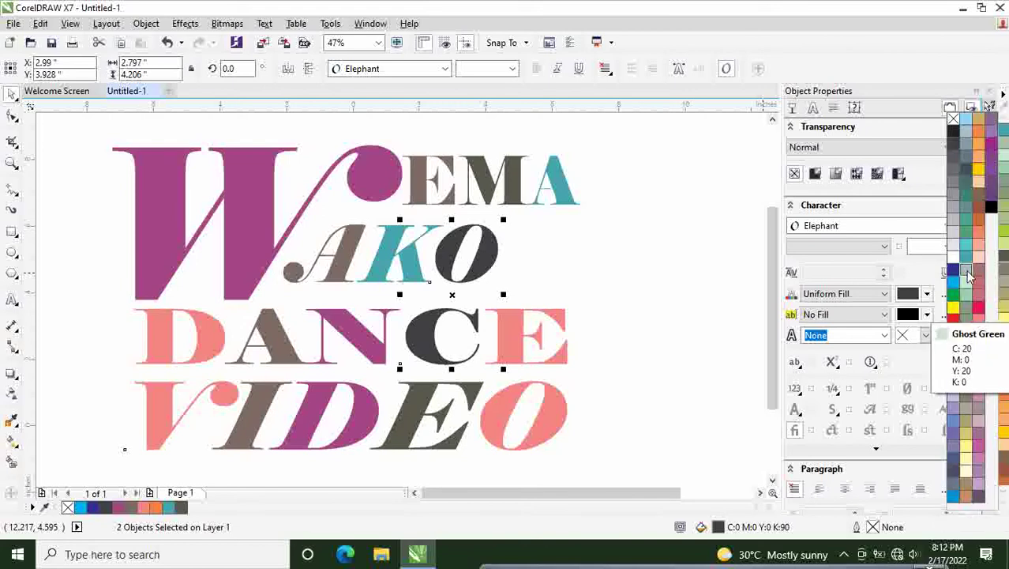
pyautogui.click(965, 196)
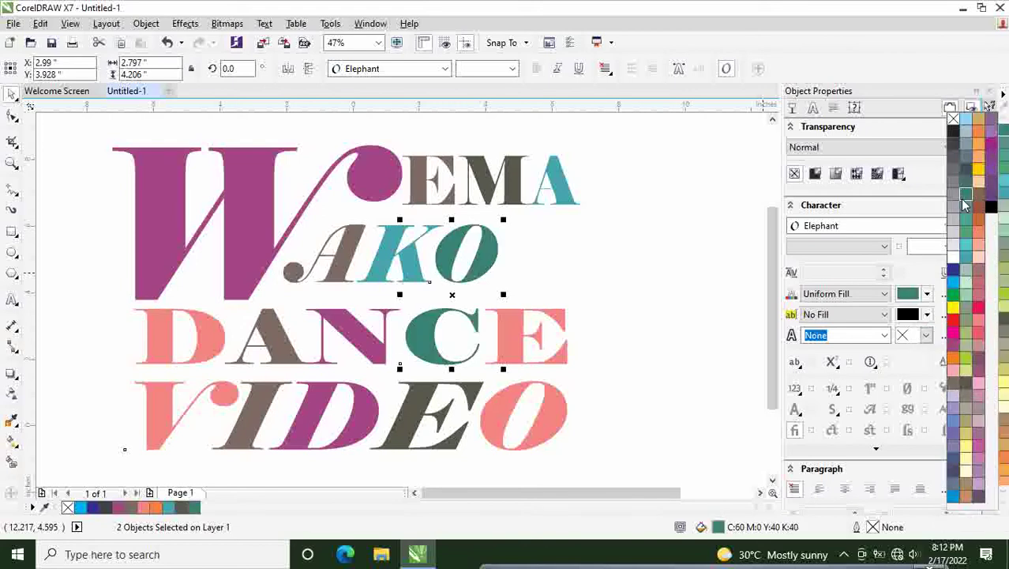
pyautogui.click(689, 236)
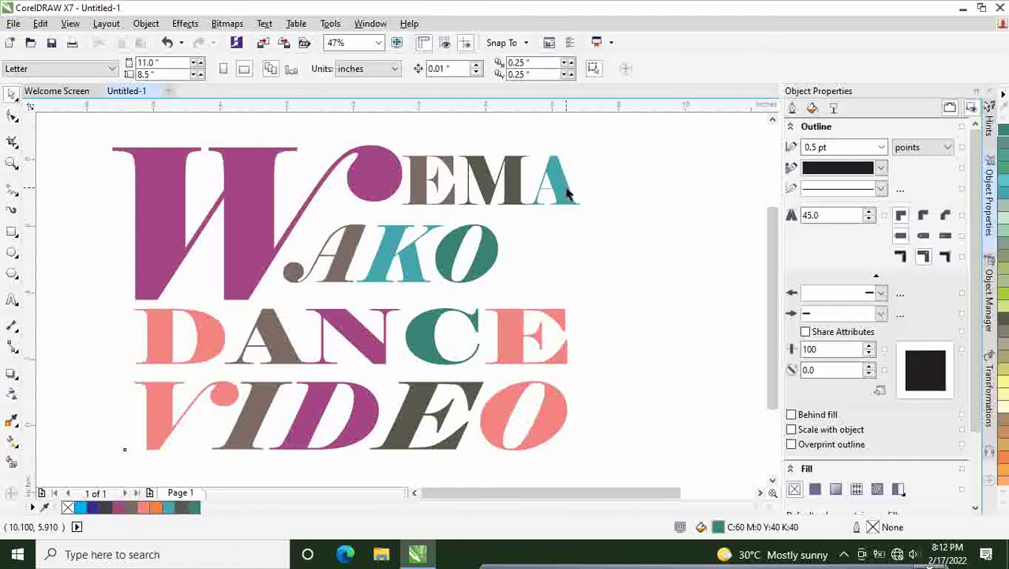
# - Try a slate blue Smart Fill C:40 M:20 Y:0 K:40 on the large W, and undo it
pyautogui.click(12, 464)
pyautogui.click(63, 512)
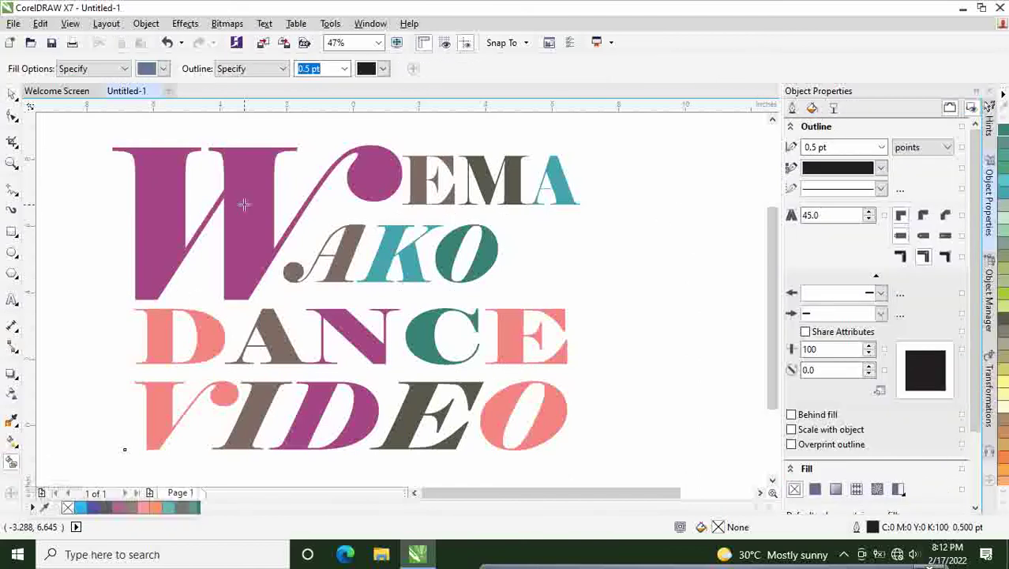
pyautogui.click(245, 205)
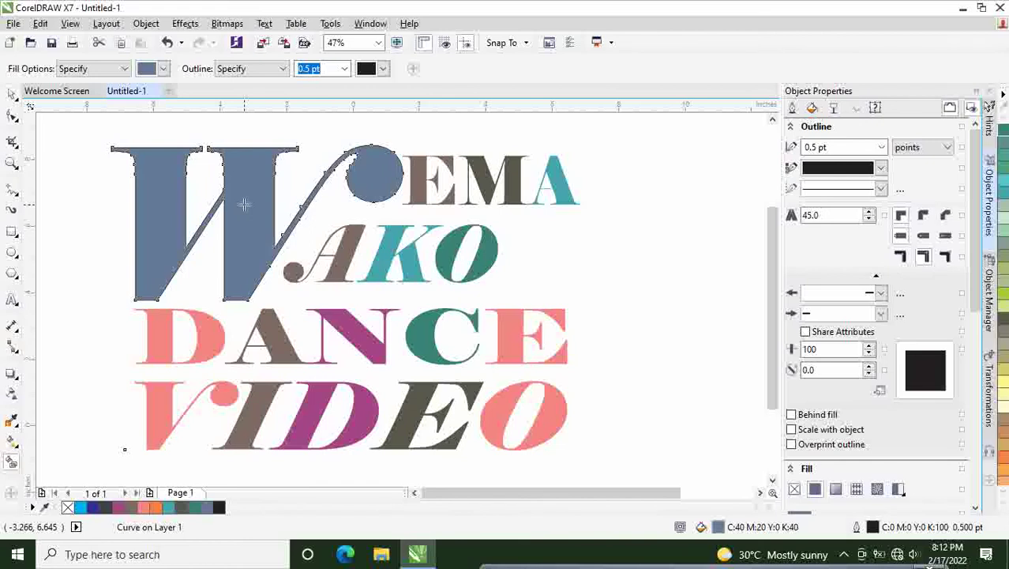
pyautogui.hotkey('ctrl', 'z')
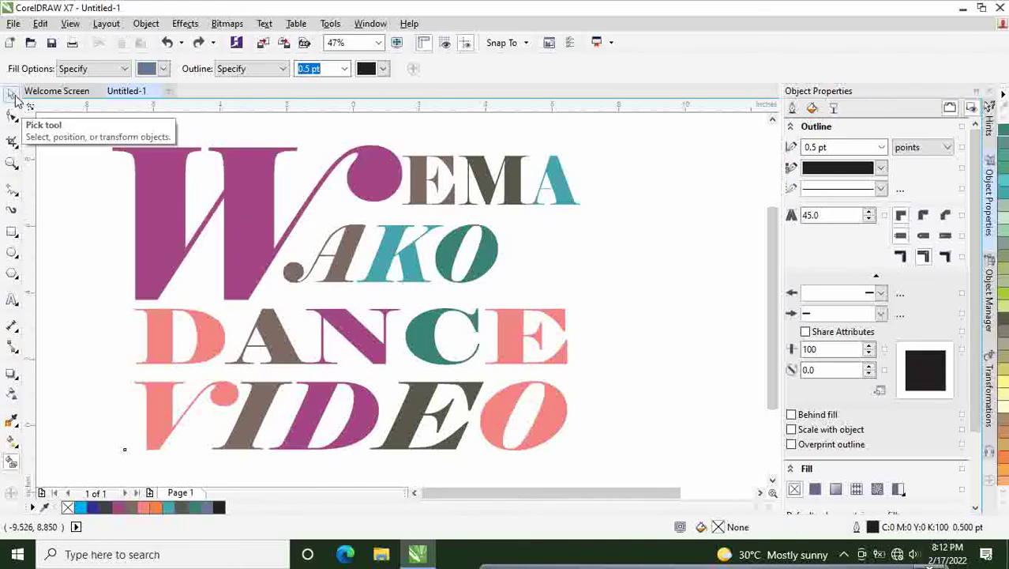
pyautogui.click(13, 94)
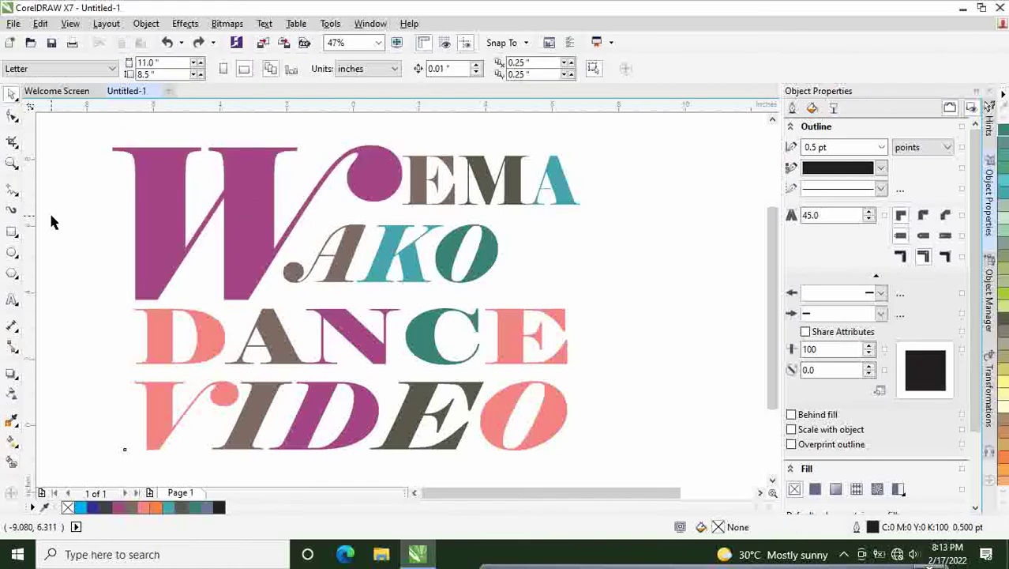
pyautogui.click(13, 466)
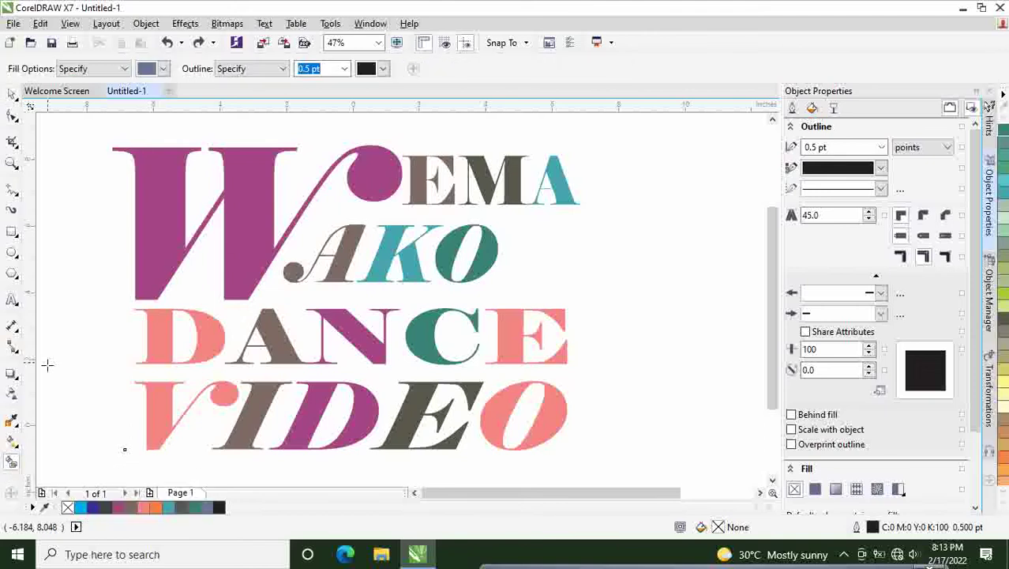
# - Apply a linear Interactive Fill to the large W, running from its purple to white across to the O of AKO
pyautogui.click(12, 439)
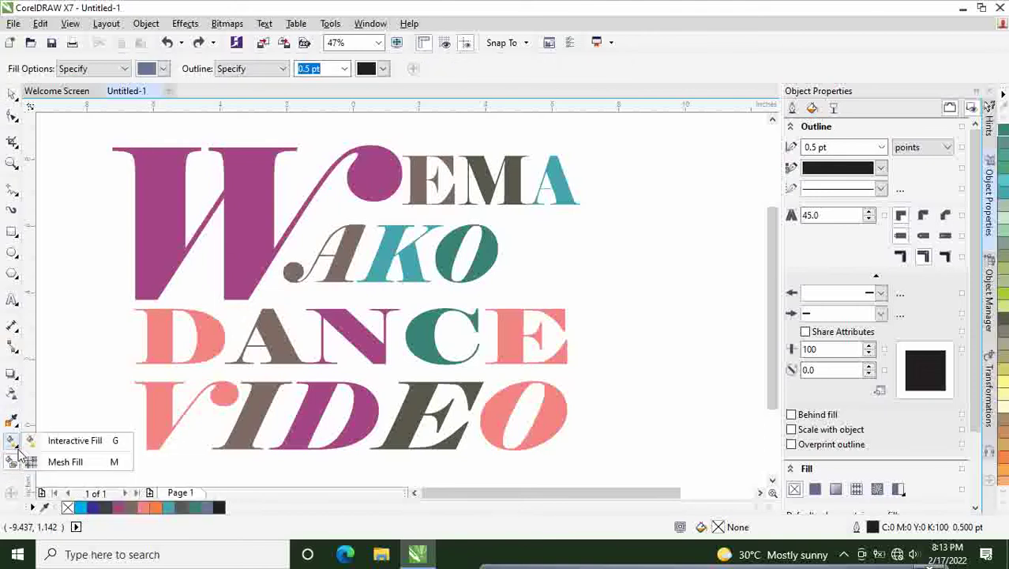
pyautogui.click(67, 441)
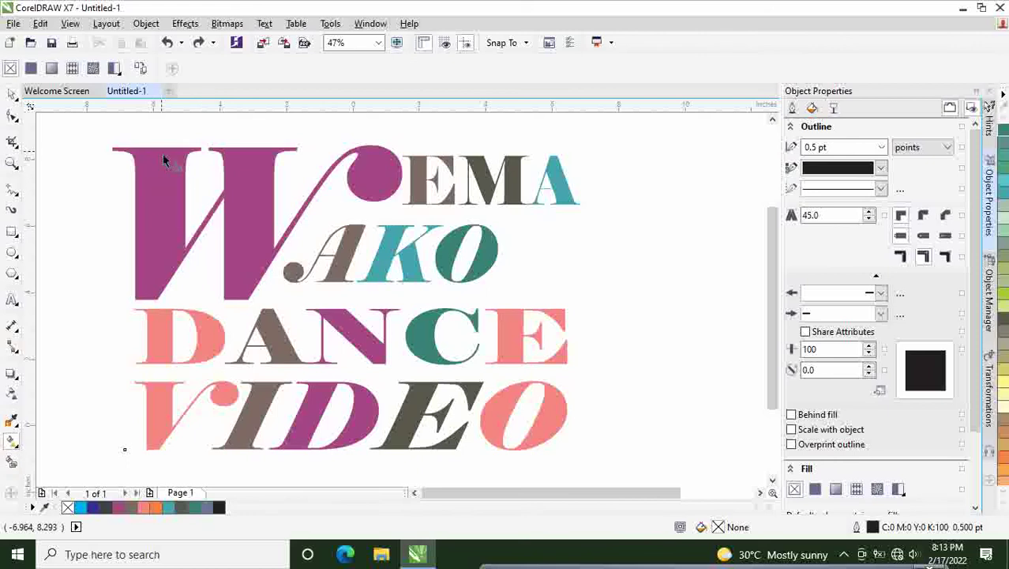
pyautogui.click(199, 296)
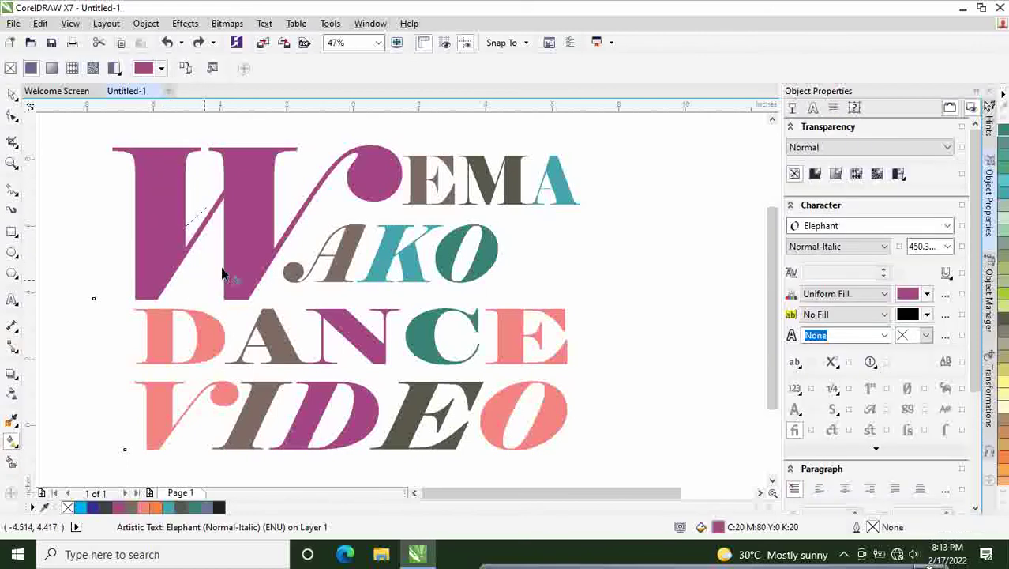
pyautogui.moveTo(168, 241); pyautogui.dragTo(486, 250)
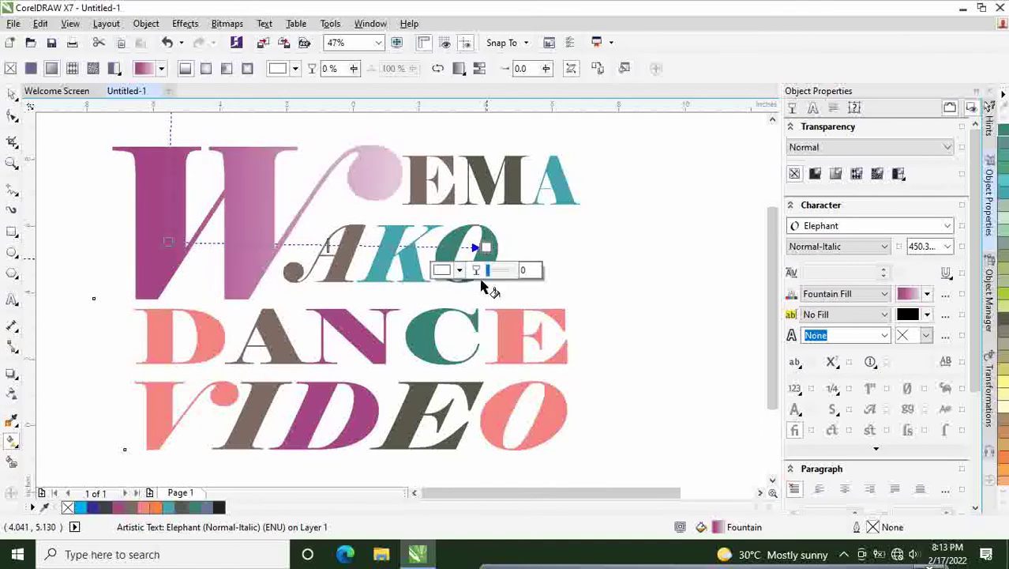
# - Give the W, the E and A of EMA, K of AKO, and D and N of DANCE a red gradient end colour C:8 M:100 Y:100 K:3
pyautogui.click(428, 189)
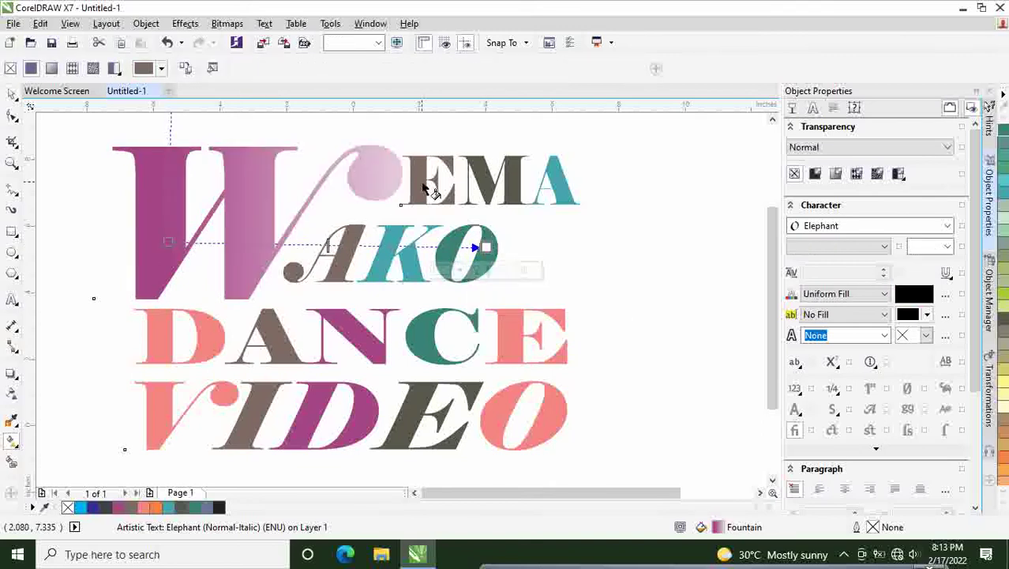
pyautogui.keyDown('shift'); pyautogui.click(542, 191); pyautogui.keyUp('shift')
pyautogui.keyDown('shift'); pyautogui.click(390, 266); pyautogui.keyUp('shift')
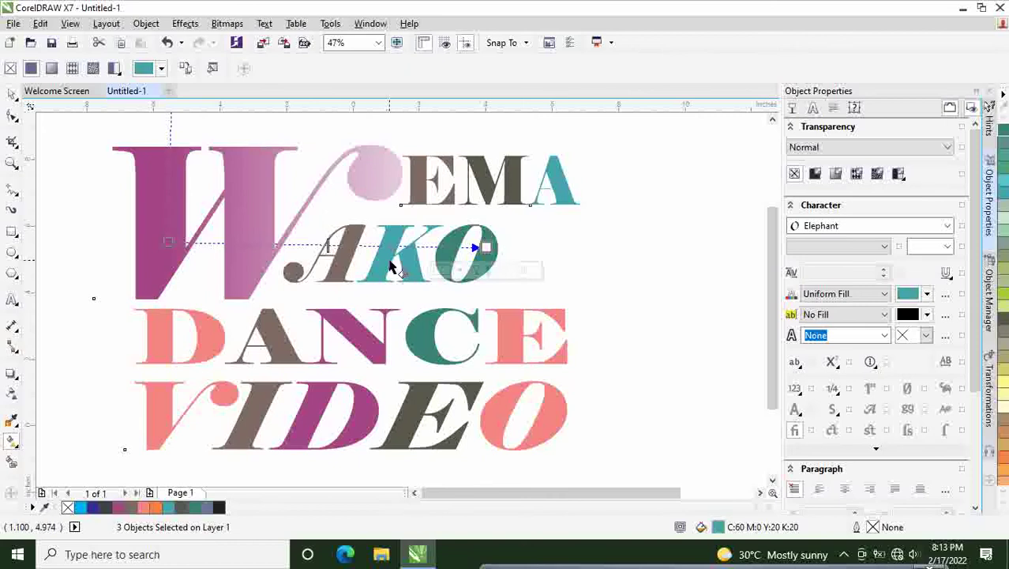
pyautogui.keyDown('shift'); pyautogui.click(353, 341); pyautogui.keyUp('shift')
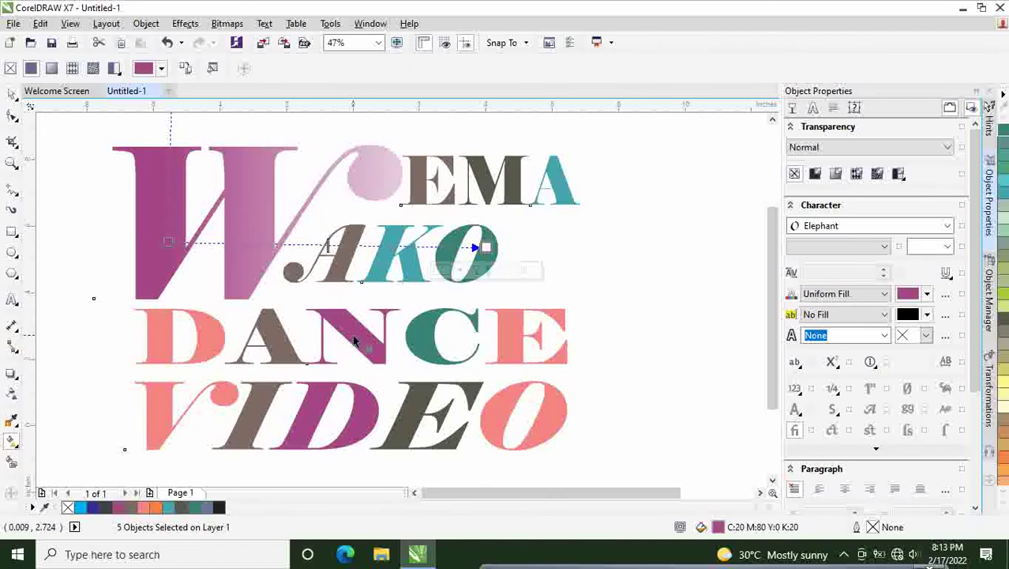
pyautogui.keyDown('shift'); pyautogui.click(209, 338); pyautogui.keyUp('shift')
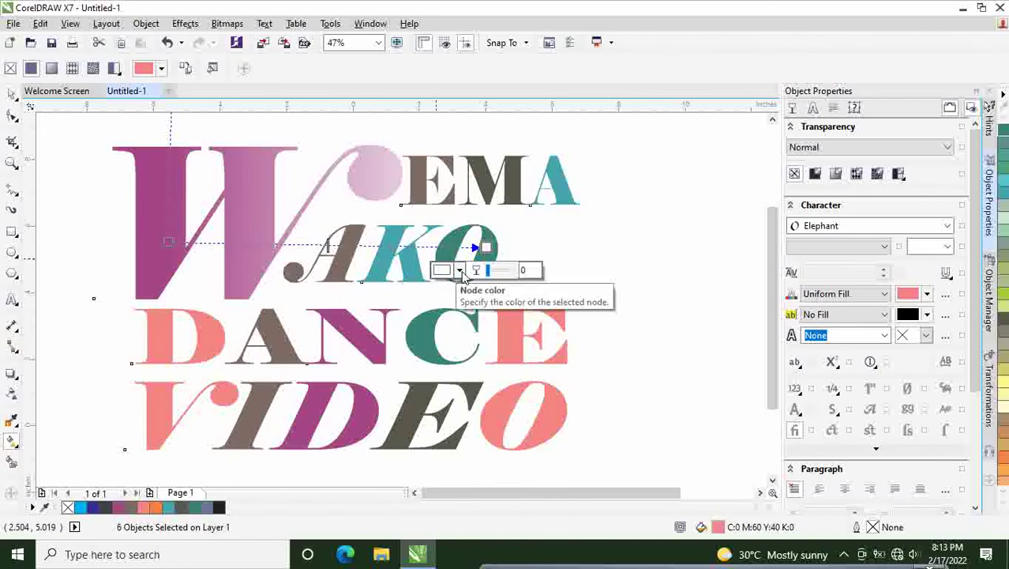
pyautogui.click(460, 271)
pyautogui.click(467, 362)
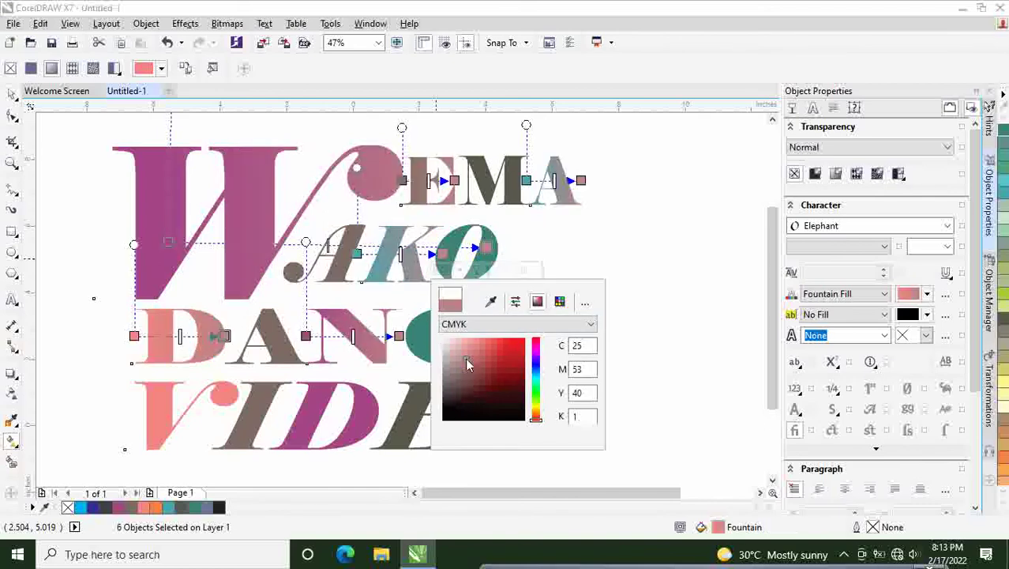
pyautogui.click(505, 363)
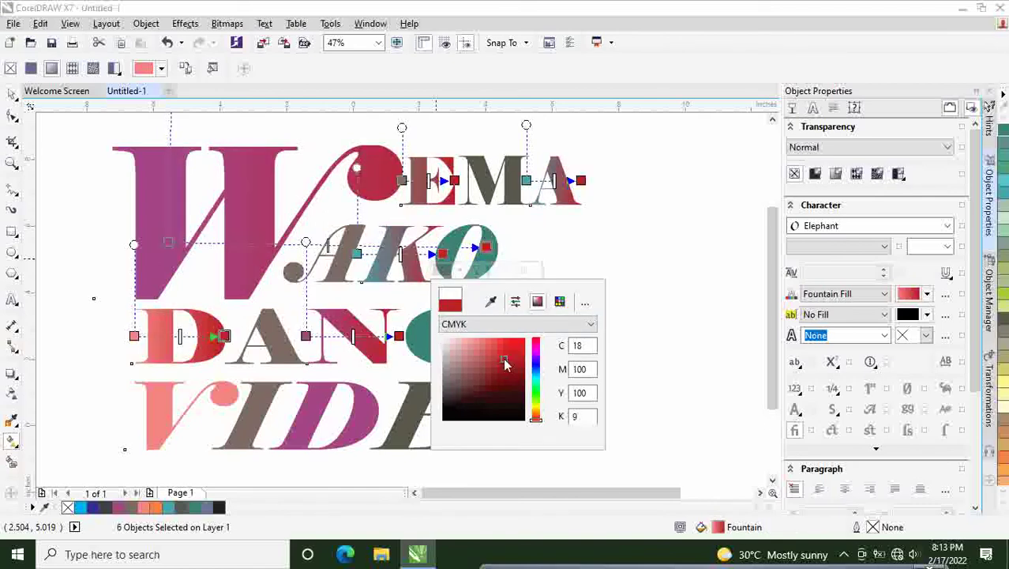
pyautogui.click(489, 361)
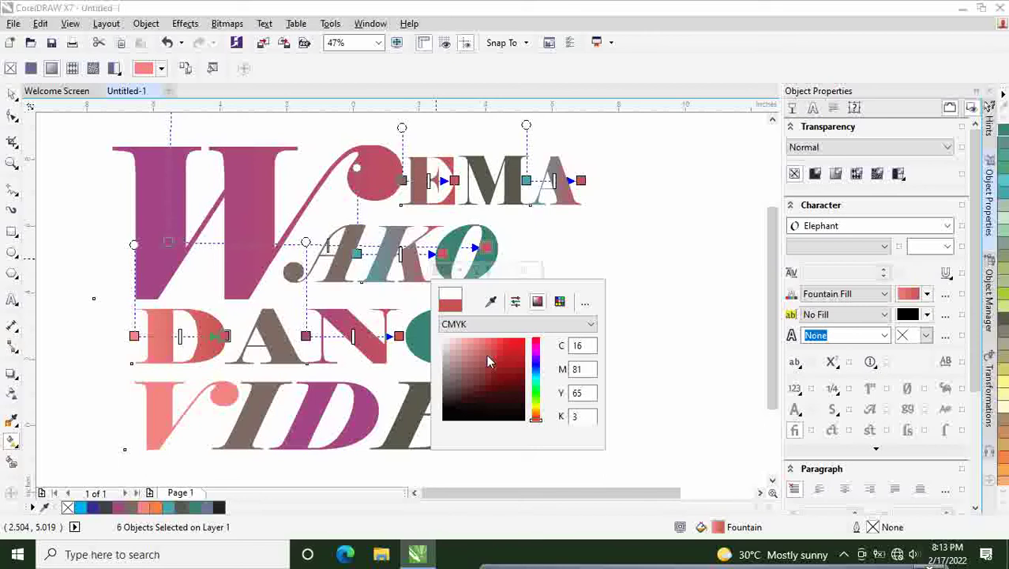
pyautogui.click(524, 350)
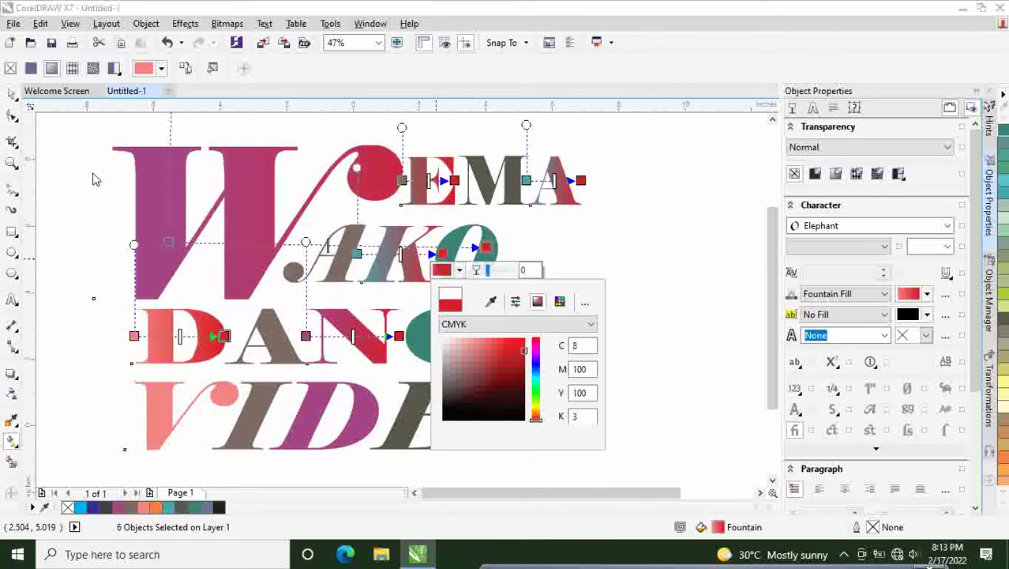
pyautogui.click(11, 95)
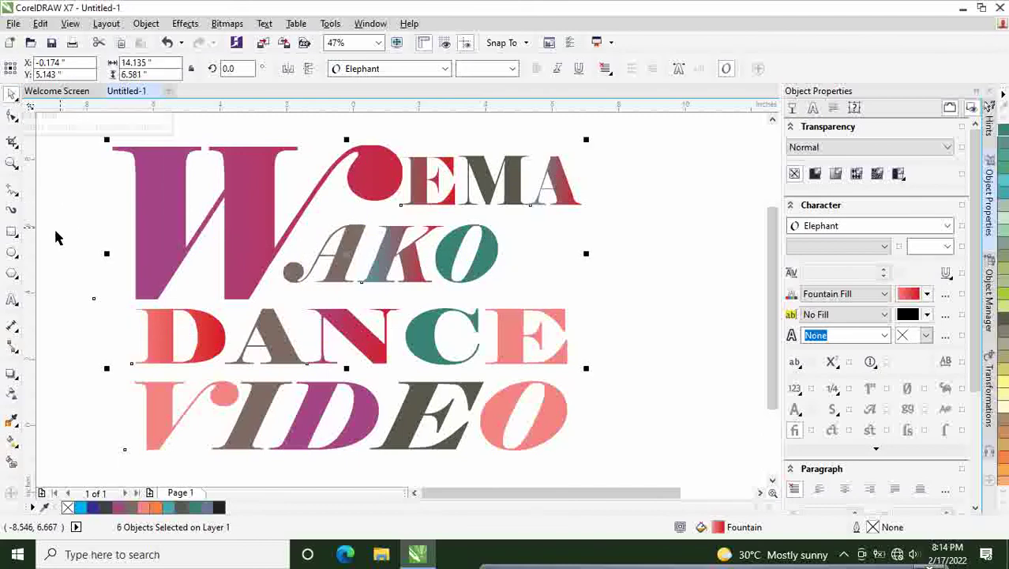
pyautogui.click(37, 234)
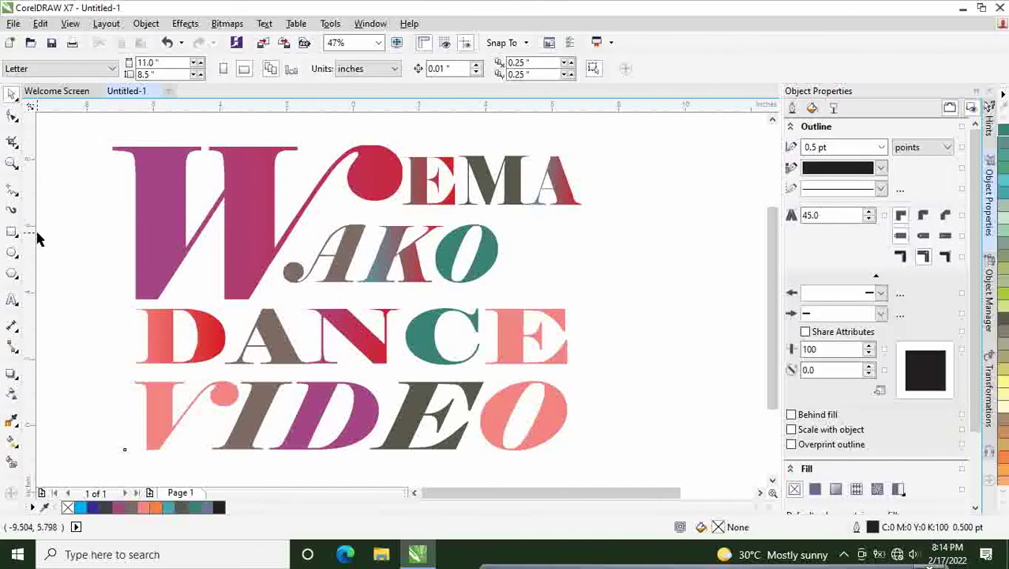
# - Stretch the fountain fill of the D of DANCE across to the C, and shift the whole gradient down over VIDEO
pyautogui.click(17, 452)
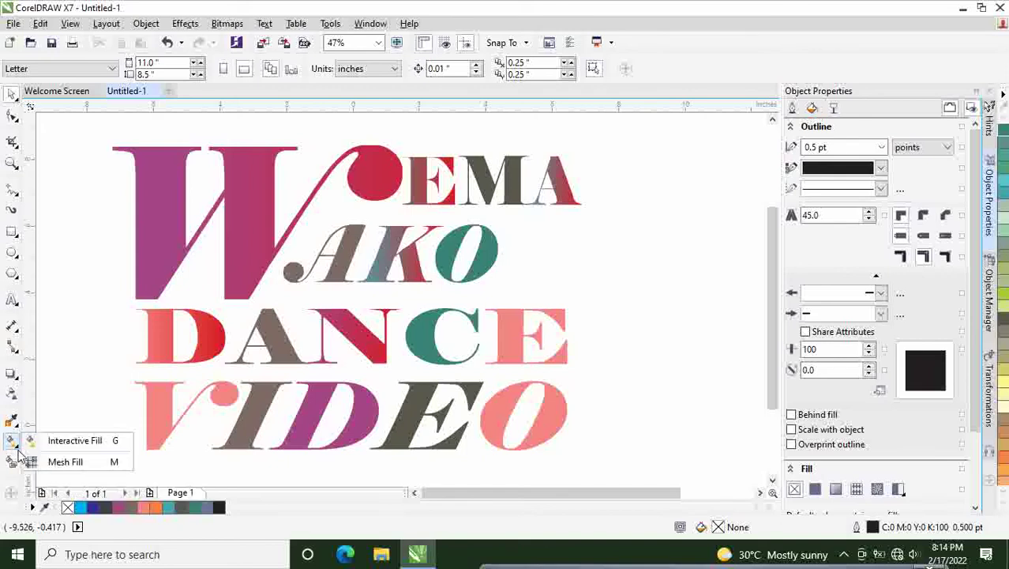
pyautogui.click(47, 440)
pyautogui.click(167, 362)
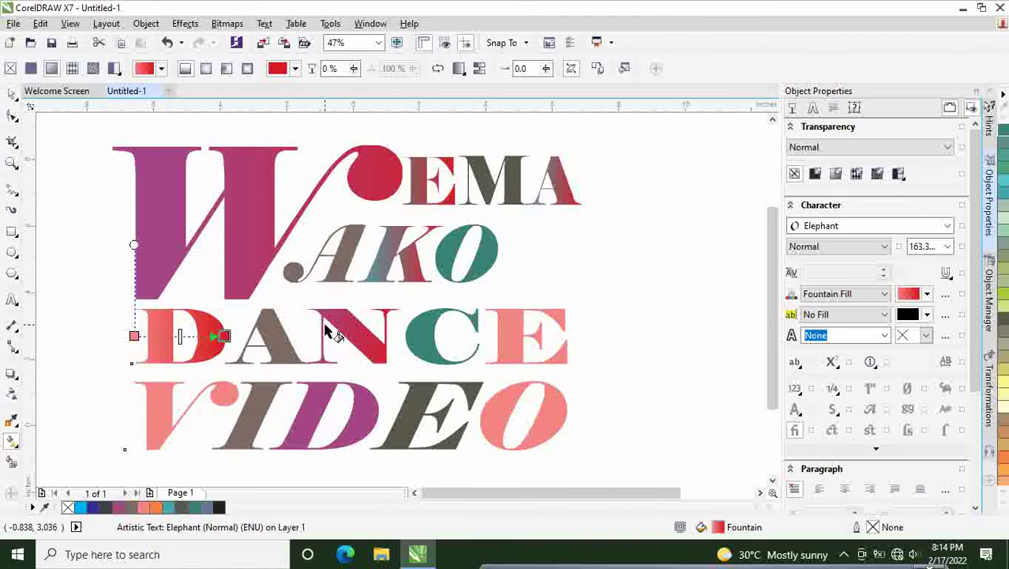
pyautogui.moveTo(405, 330); pyautogui.dragTo(410, 329)
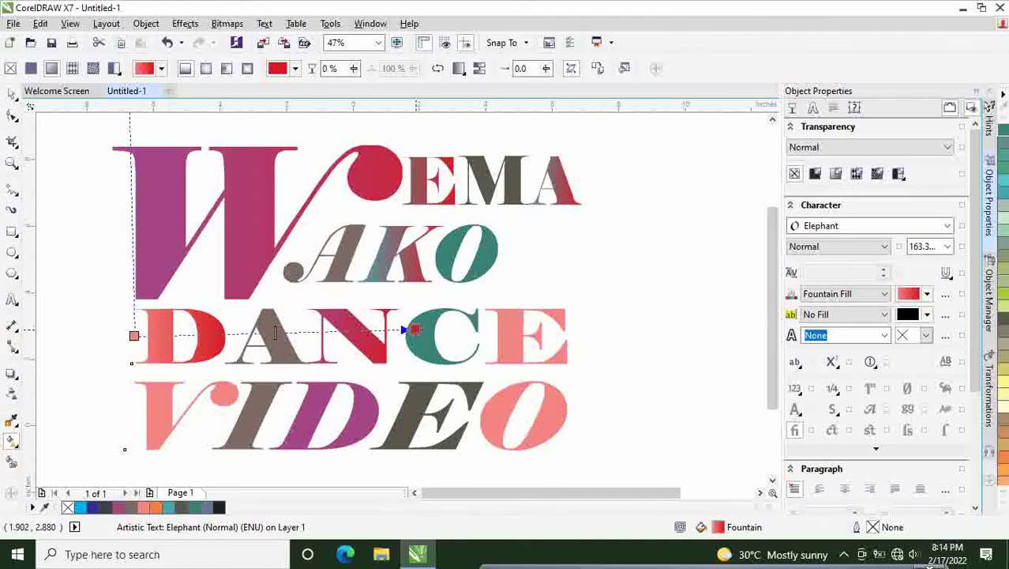
pyautogui.moveTo(134, 322); pyautogui.dragTo(154, 451)
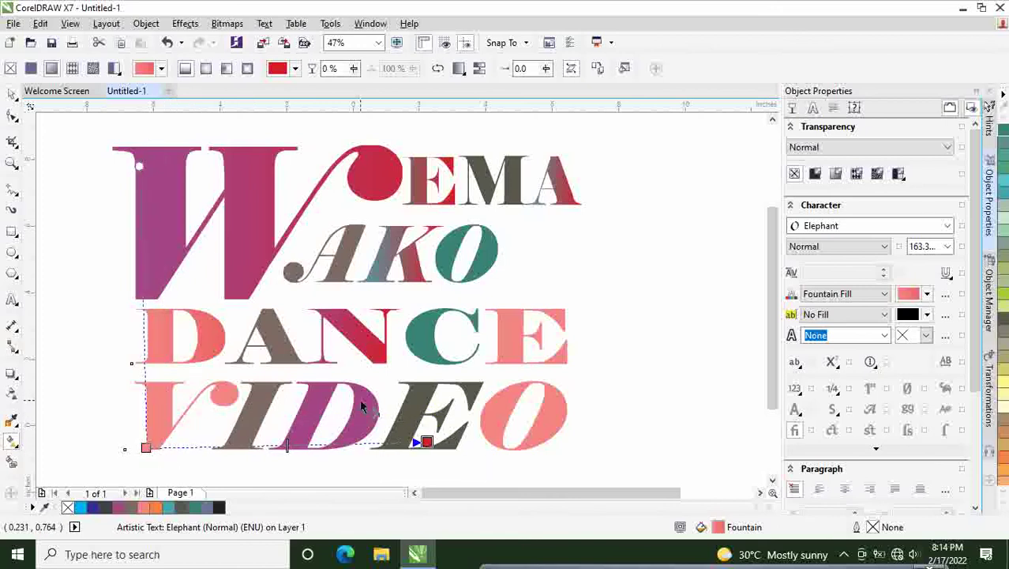
pyautogui.click(450, 394)
pyautogui.keyDown('shift'); pyautogui.click(450, 391); pyautogui.keyUp('shift')
pyautogui.keyDown('shift'); pyautogui.click(466, 333); pyautogui.keyUp('shift')
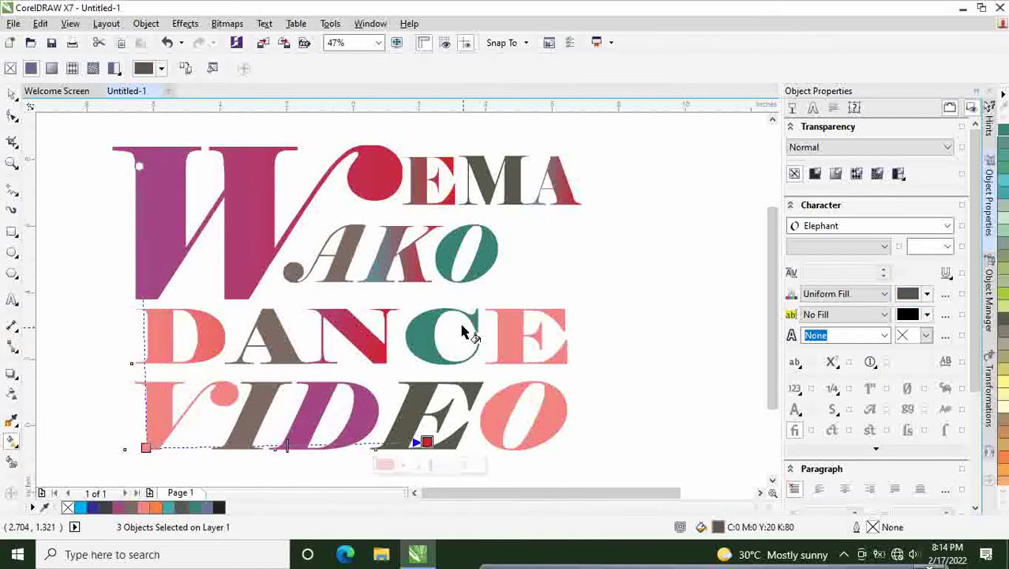
pyautogui.keyDown('shift'); pyautogui.click(419, 340); pyautogui.keyUp('shift')
pyautogui.keyDown('shift'); pyautogui.click(351, 330); pyautogui.keyUp('shift')
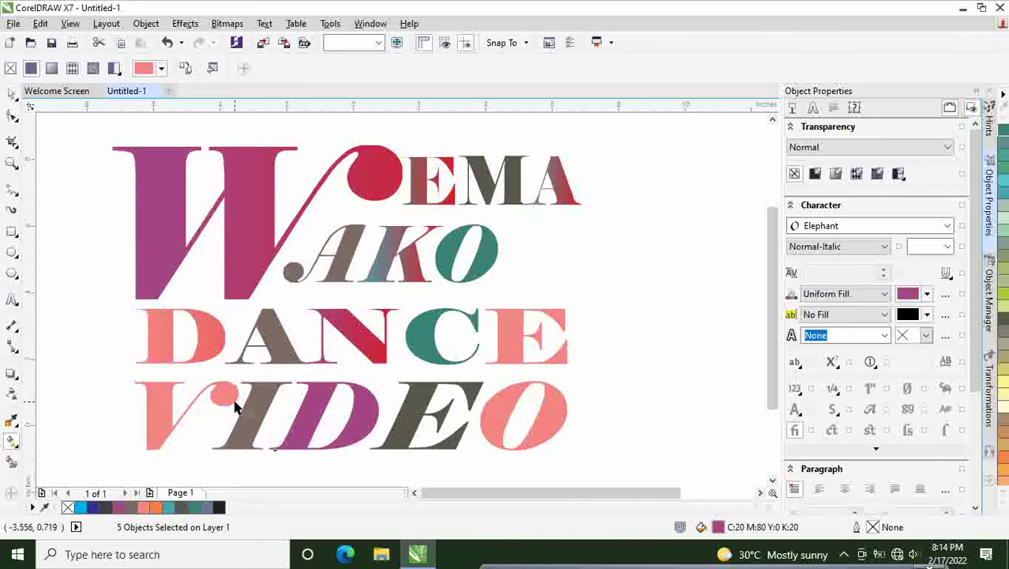
# - Apply a linear fountain fill to the V of VIDEO, from its pink to white, spanning from the D to the C of DANCE
pyautogui.click(158, 388)
pyautogui.moveTo(156, 344); pyautogui.dragTo(470, 344)
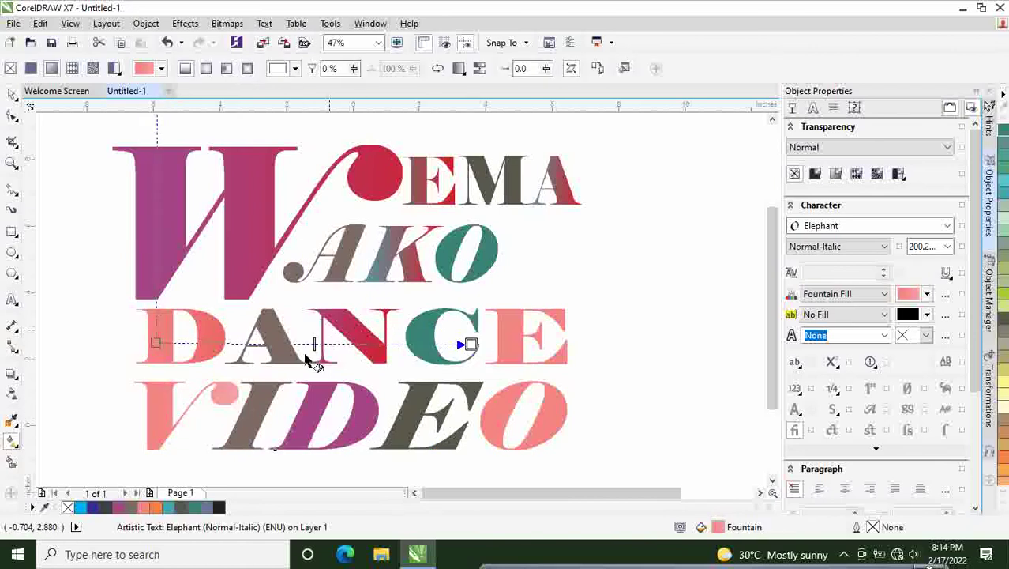
# - Give the I, D and E of VIDEO, A and C of DANCE, and O of AKO a red gradient end colour C:16 M:79 Y:62 K:2
pyautogui.click(405, 421)
pyautogui.keyDown('shift'); pyautogui.click(253, 339); pyautogui.keyUp('shift')
pyautogui.keyDown('shift'); pyautogui.click(255, 444); pyautogui.keyUp('shift')
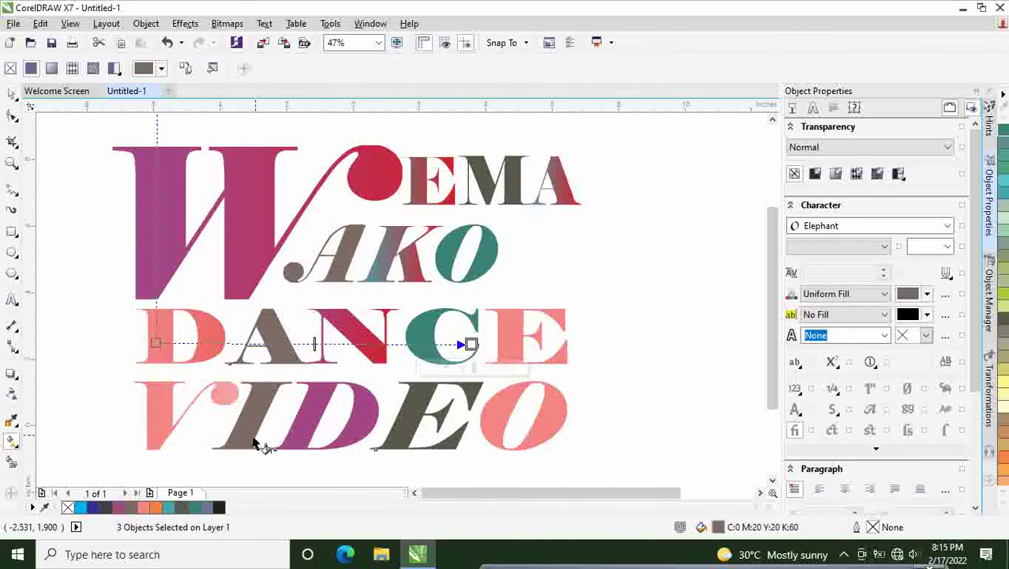
pyautogui.keyDown('shift'); pyautogui.click(323, 422); pyautogui.keyUp('shift')
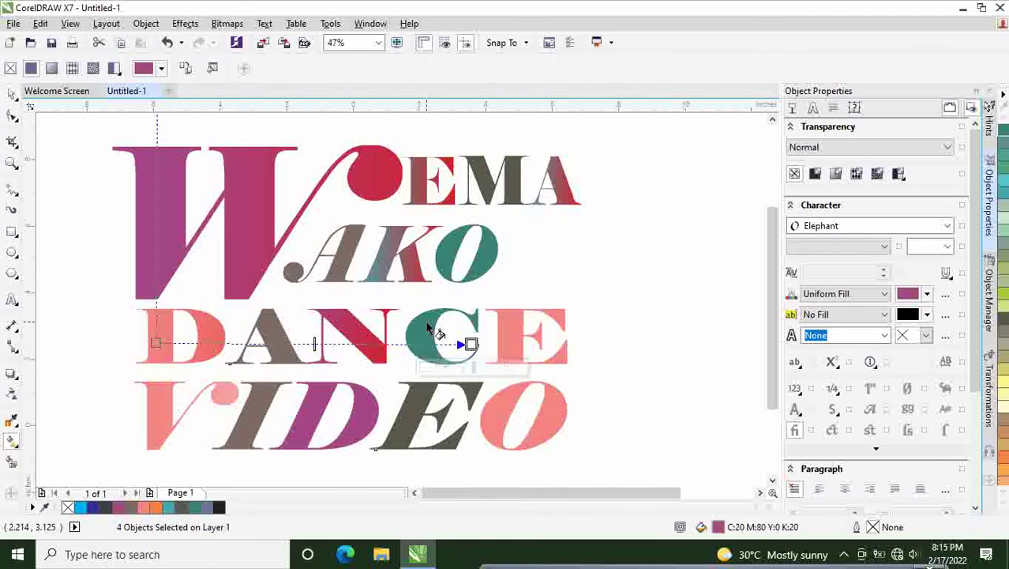
pyautogui.keyDown('shift'); pyautogui.click(427, 327); pyautogui.keyUp('shift')
pyautogui.keyDown('shift'); pyautogui.click(455, 276); pyautogui.keyUp('shift')
pyautogui.click(449, 366)
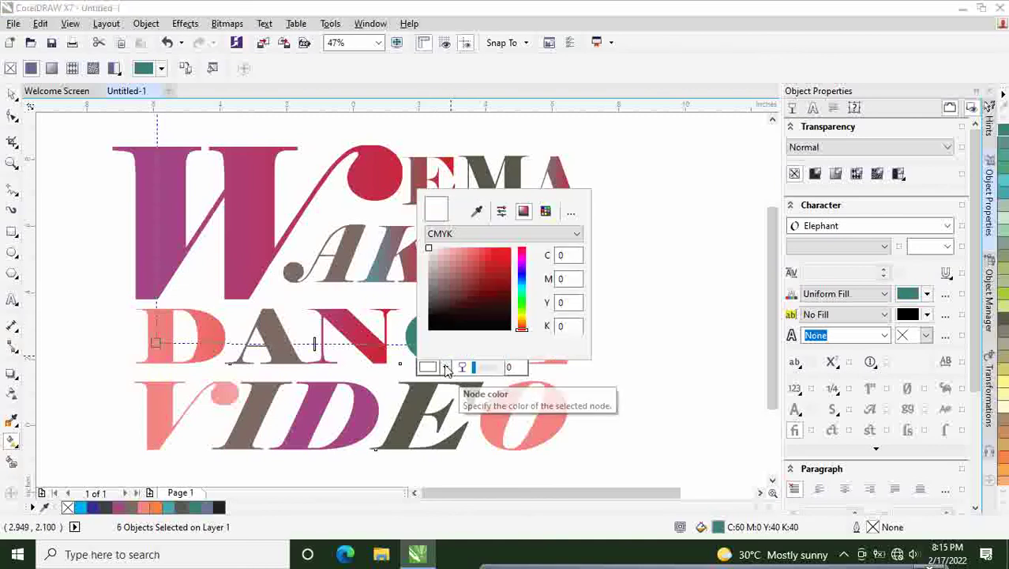
pyautogui.click(470, 268)
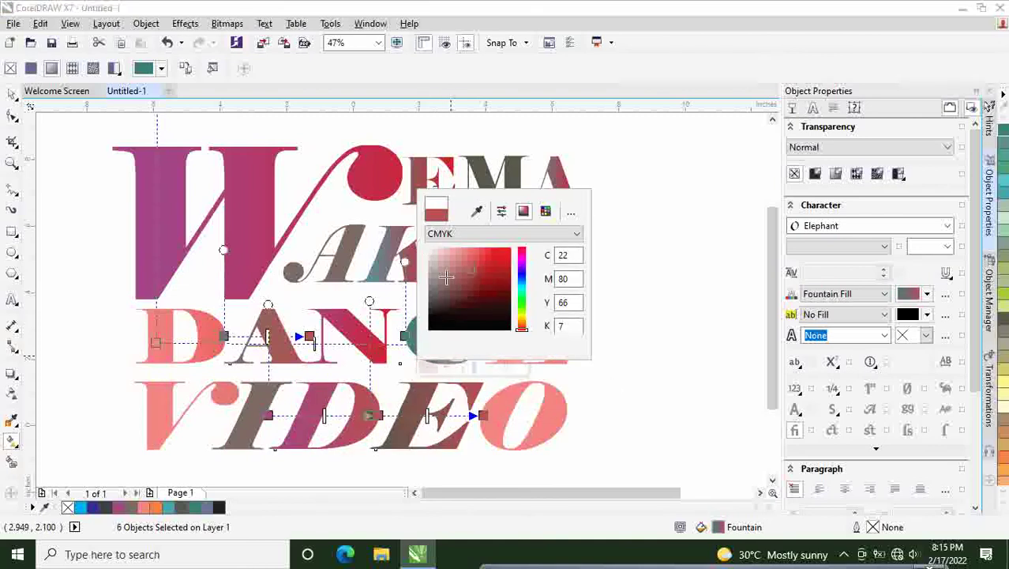
pyautogui.click(445, 276)
pyautogui.click(442, 301)
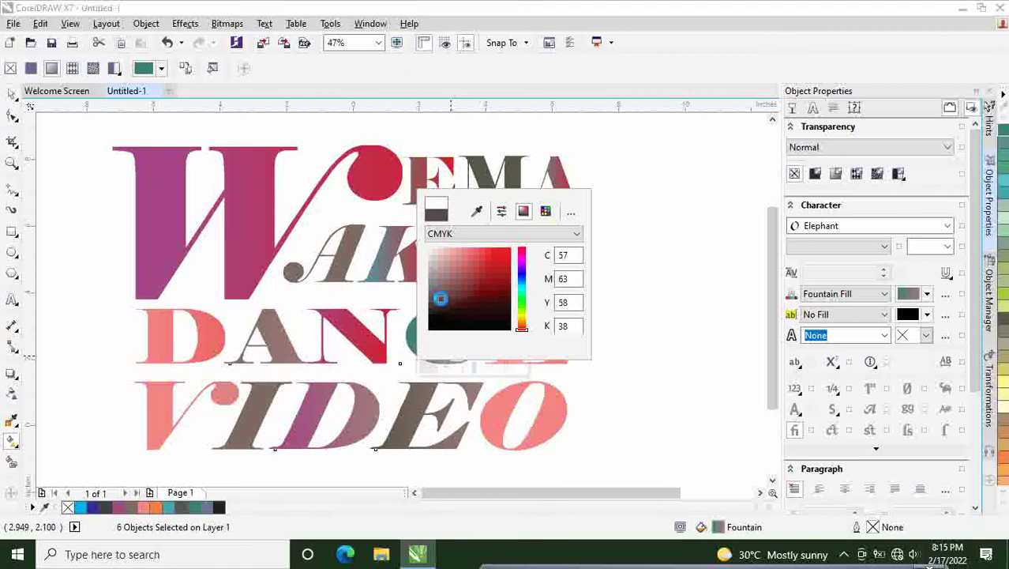
pyautogui.click(471, 287)
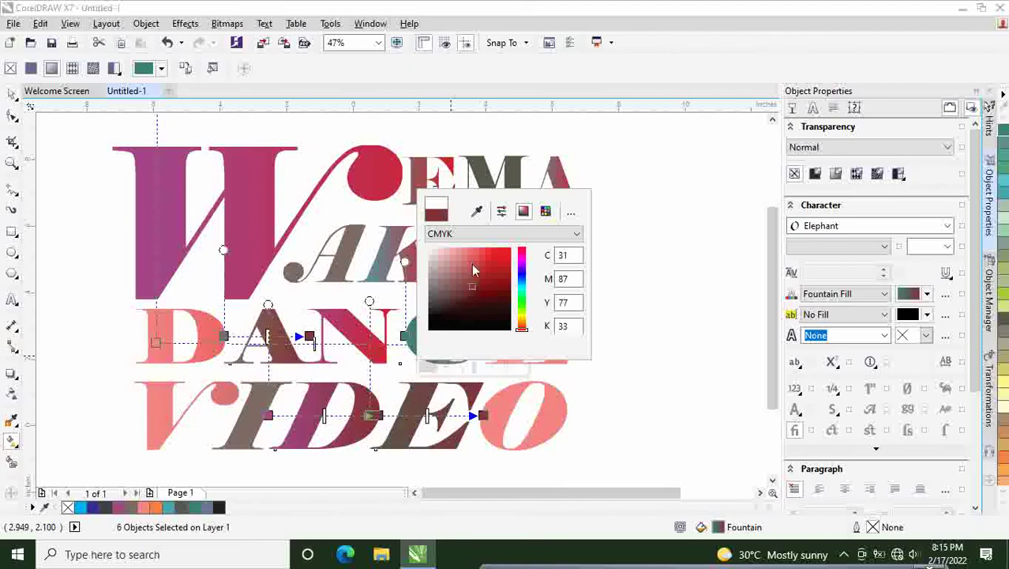
pyautogui.click(473, 266)
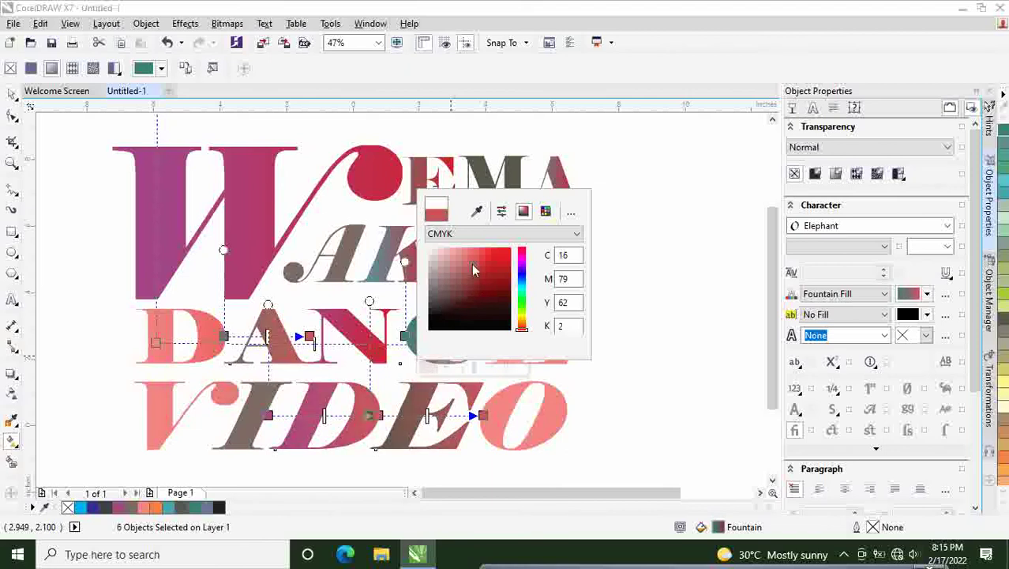
pyautogui.click(13, 24)
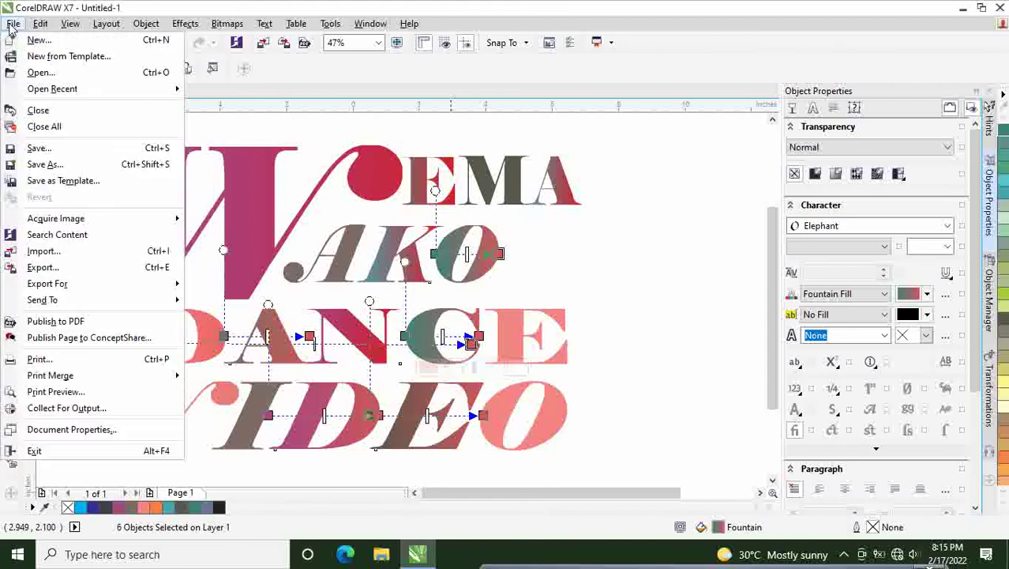
pyautogui.click(40, 24)
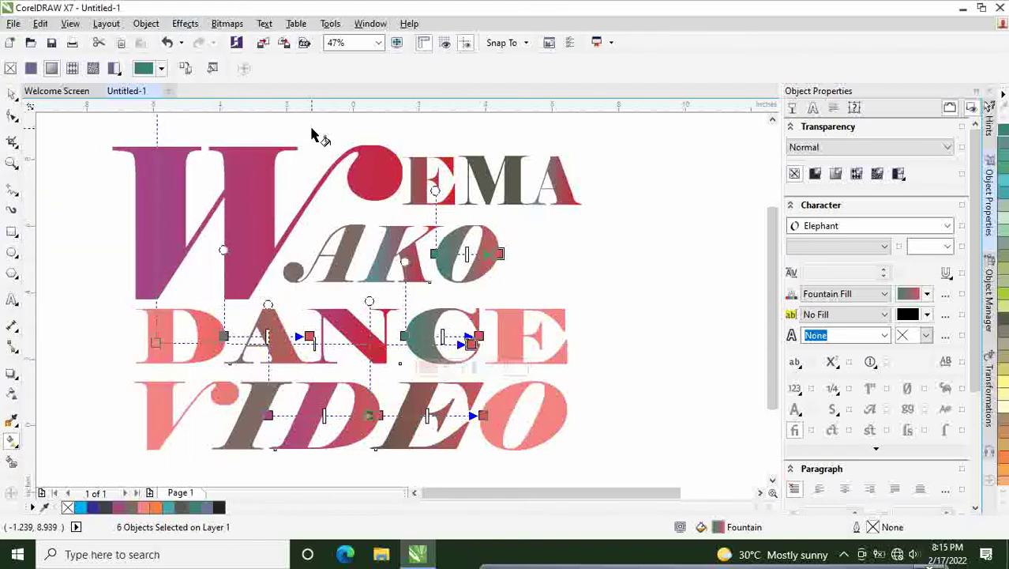
pyautogui.click(12, 94)
pyautogui.click(100, 226)
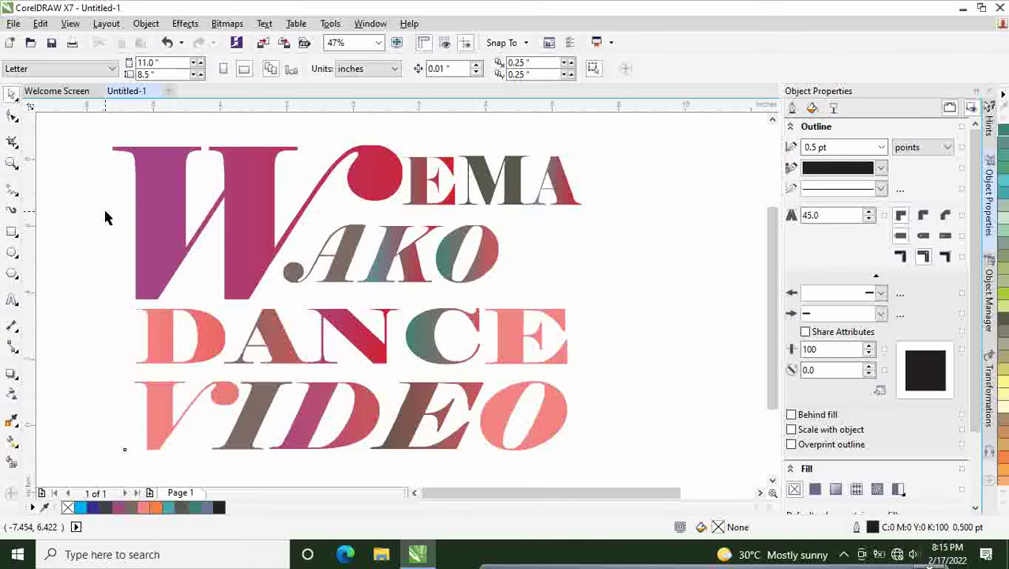
pyautogui.moveTo(93, 123); pyautogui.dragTo(110, 168)
pyautogui.click(455, 200)
pyautogui.click(589, 250)
# - Draw a slightly tilted 3-point rectangle about 15.8 by 10.7 inches around the whole title
pyautogui.click(11, 232)
pyautogui.click(40, 244)
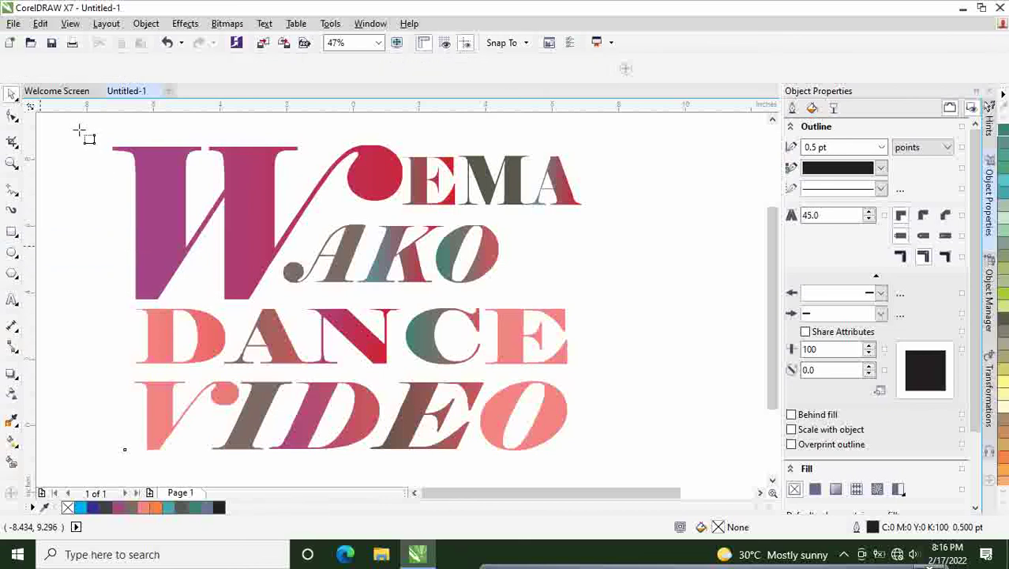
pyautogui.moveTo(79, 127); pyautogui.dragTo(600, 195)
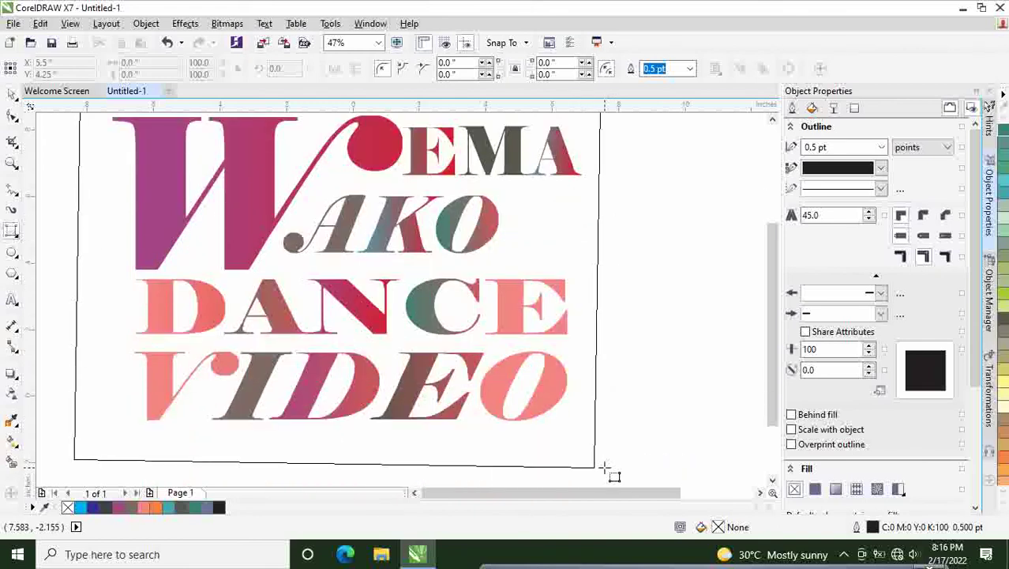
pyautogui.click(604, 455)
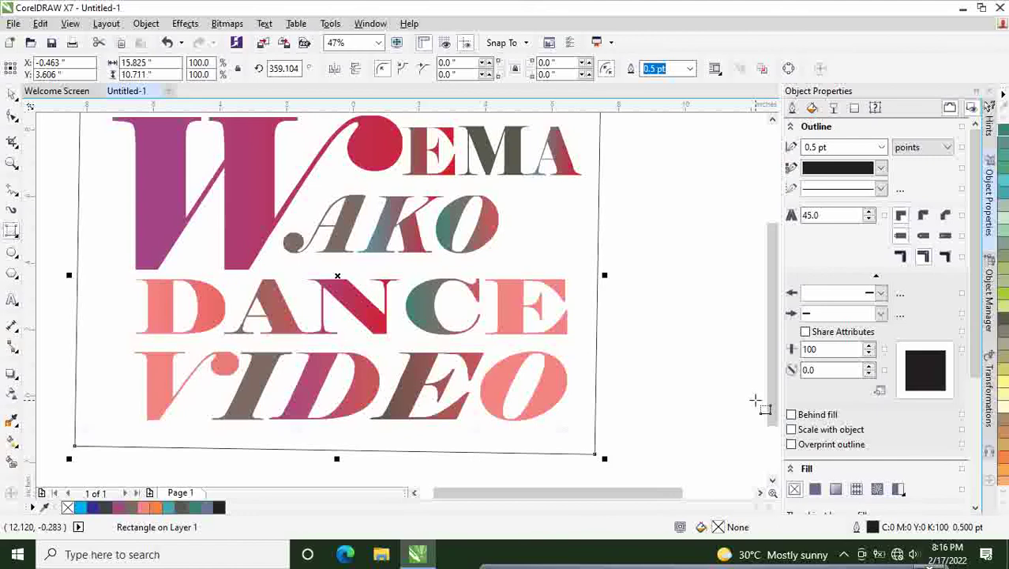
pyautogui.click(10, 91)
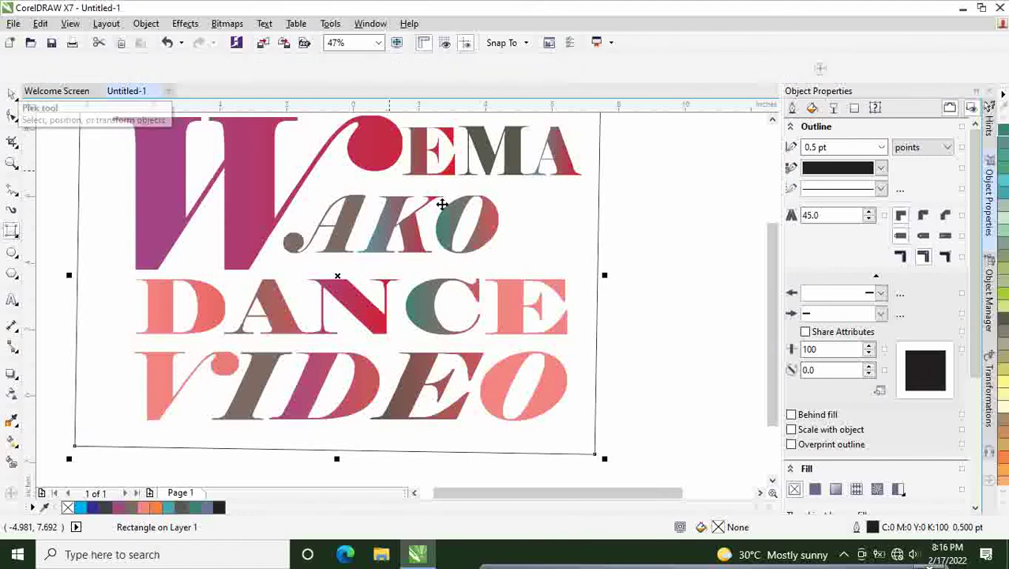
# - Set the outline width of the rectangle around the title to 8.0 pt
pyautogui.moveTo(774, 348)
pyautogui.mouseDown()
pyautogui.moveTo(770, 327)
pyautogui.moveTo(768, 336)
pyautogui.mouseUp()
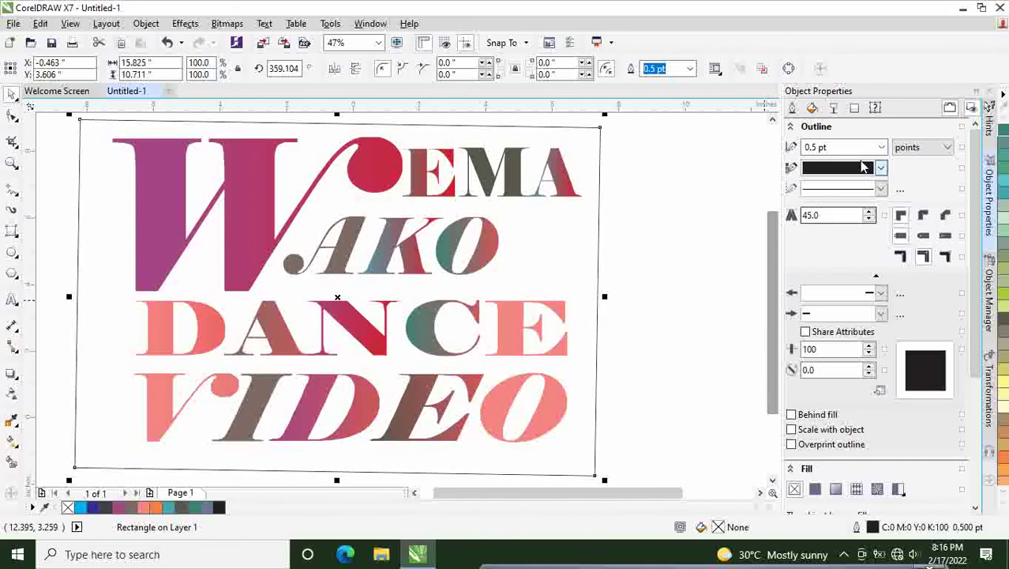
pyautogui.click(882, 147)
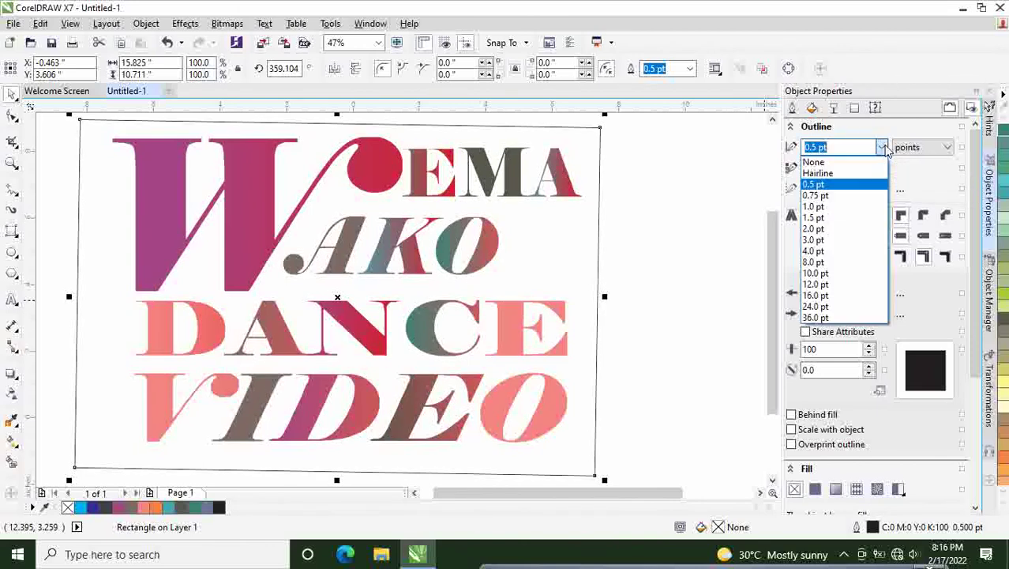
pyautogui.click(829, 263)
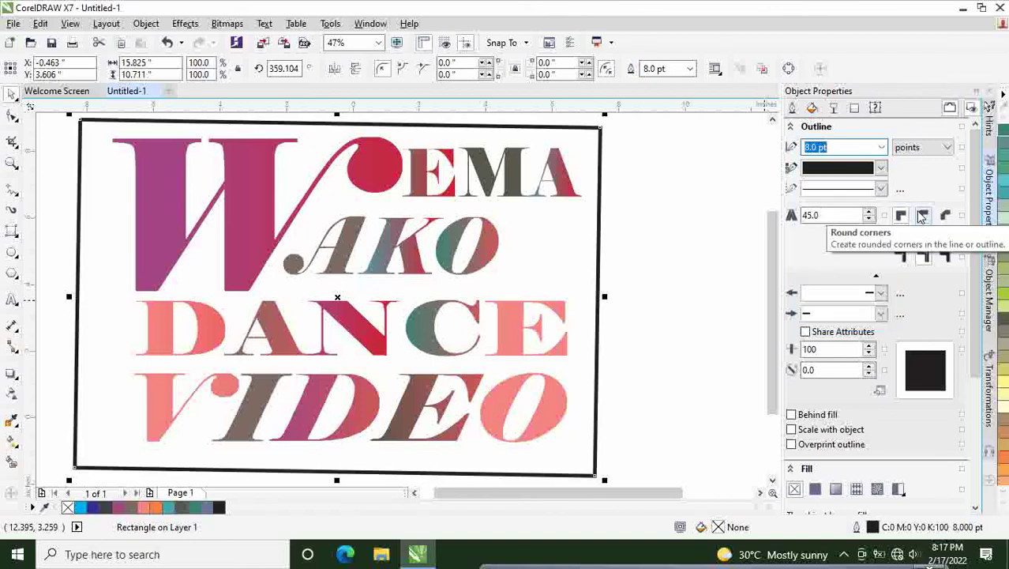
# - Round the rectangle's corners to a radius of about 1.57 inches and recolour its outline purple C:20 M:80 Y:0 K:20
pyautogui.click(18, 121)
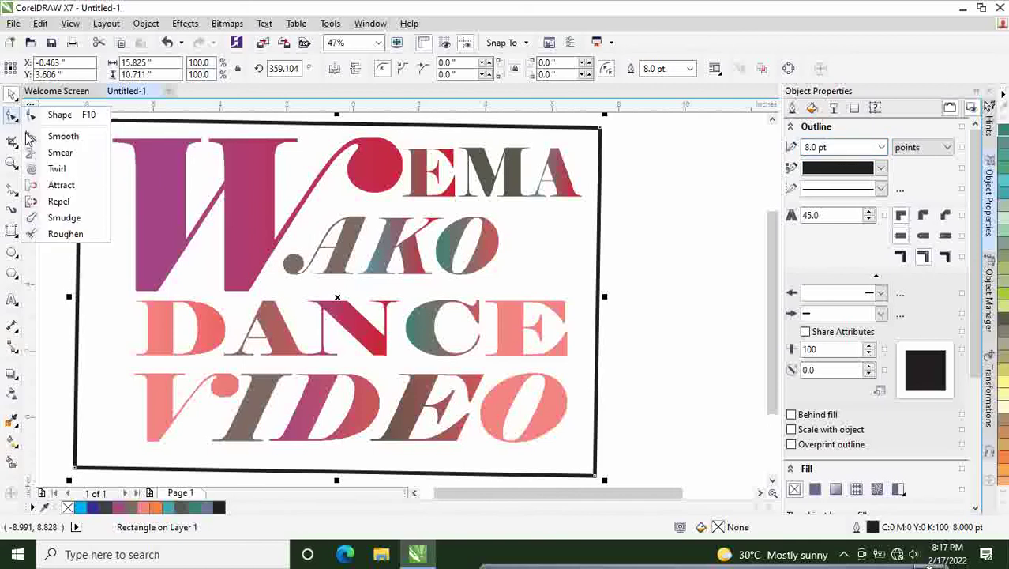
pyautogui.click(69, 119)
pyautogui.moveTo(76, 472); pyautogui.dragTo(97, 411)
pyautogui.click(12, 93)
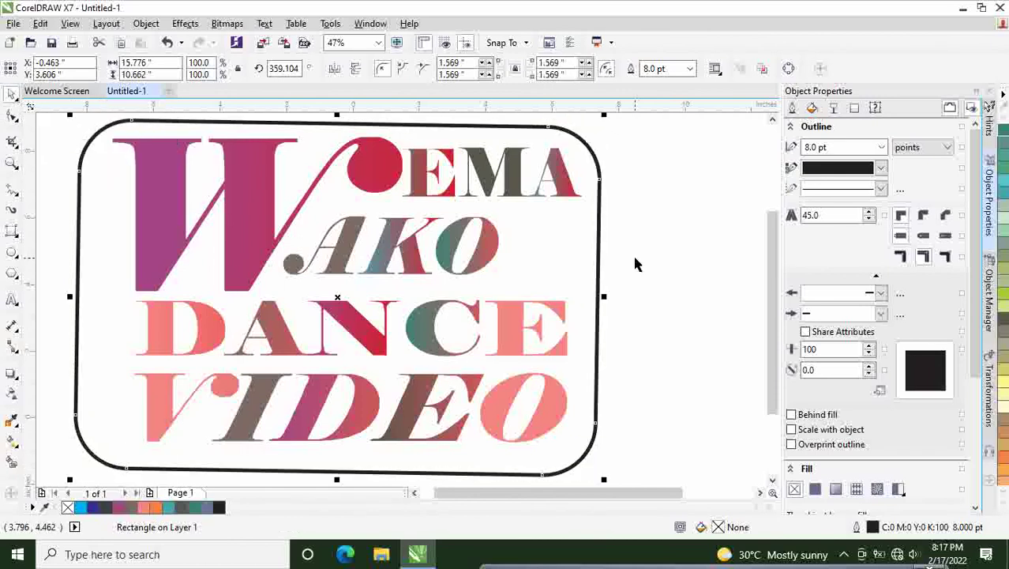
pyautogui.click(882, 169)
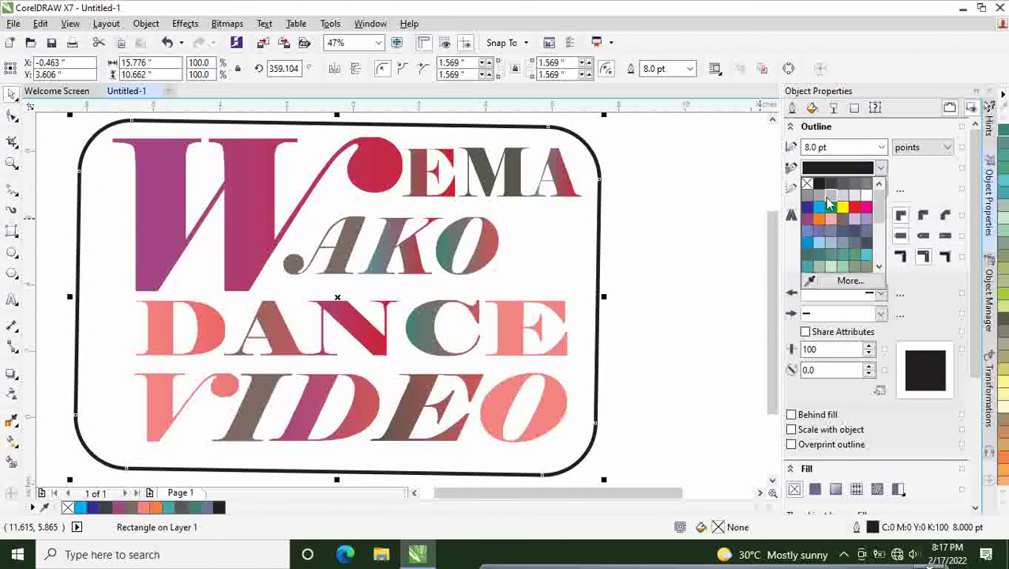
pyautogui.click(808, 223)
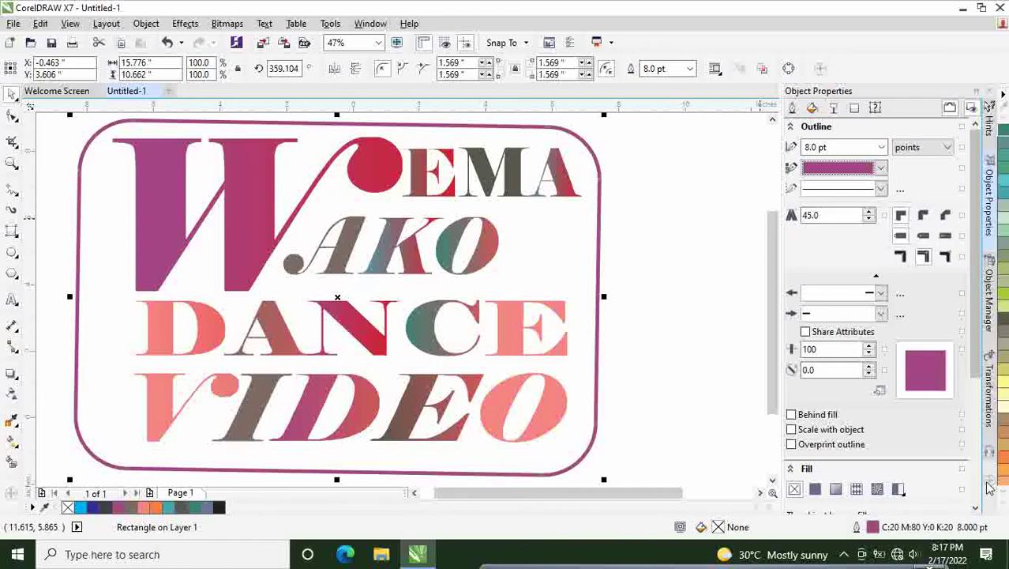
# - Try a 70% black fill on the rounded rectangle and undo it
pyautogui.click(1005, 504)
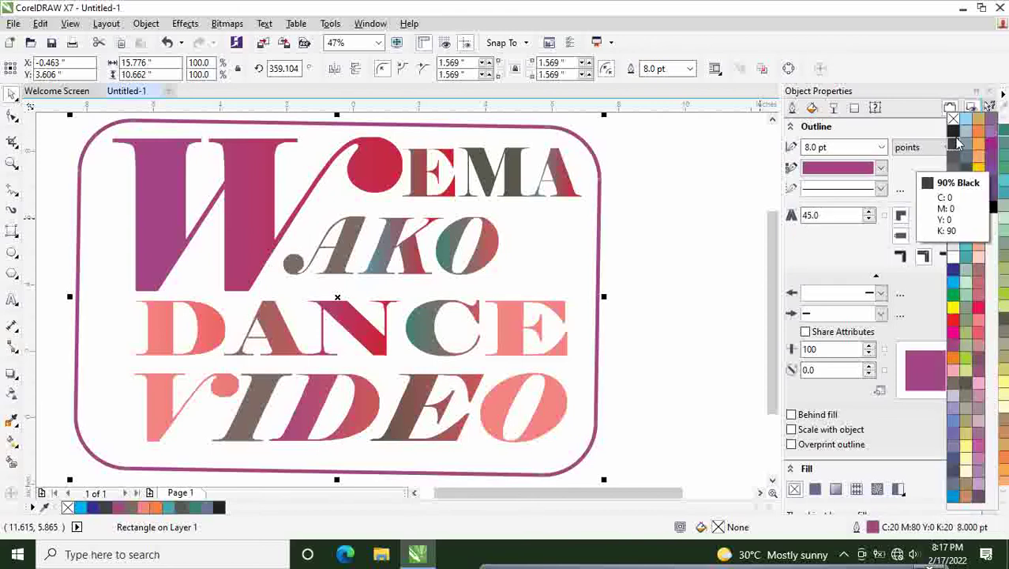
pyautogui.click(956, 170)
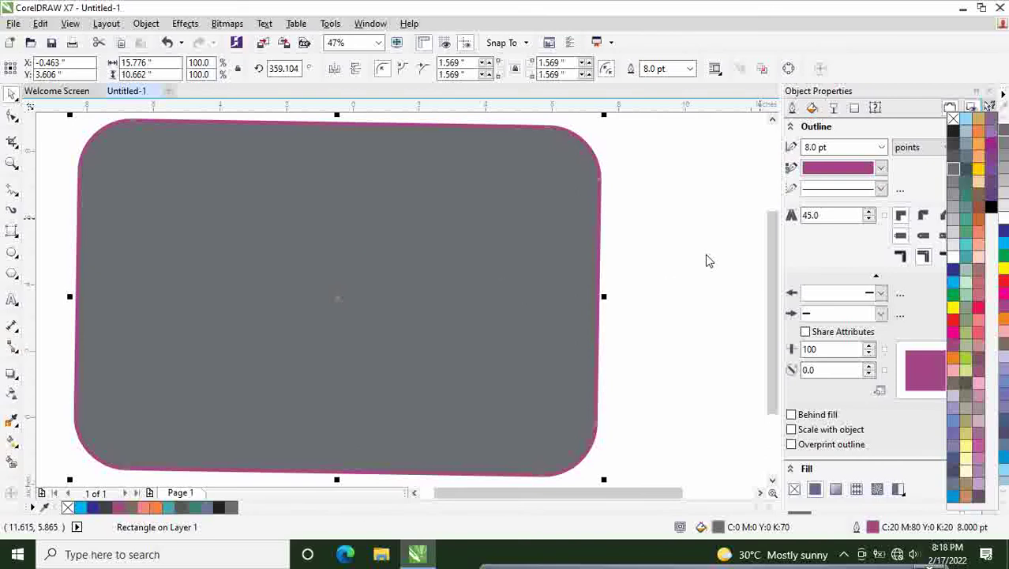
pyautogui.hotkey('ctrl', 'z')
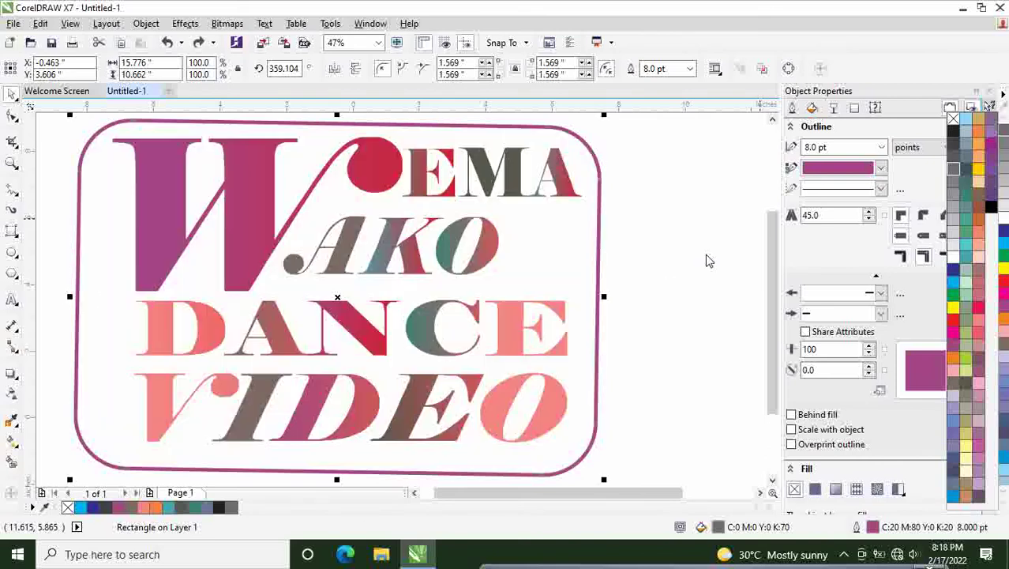
# - Fill the rounded rectangle with grey C:0 M:0 Y:0 K:60 and send it to the back of the page
pyautogui.click(663, 304)
pyautogui.click(598, 323)
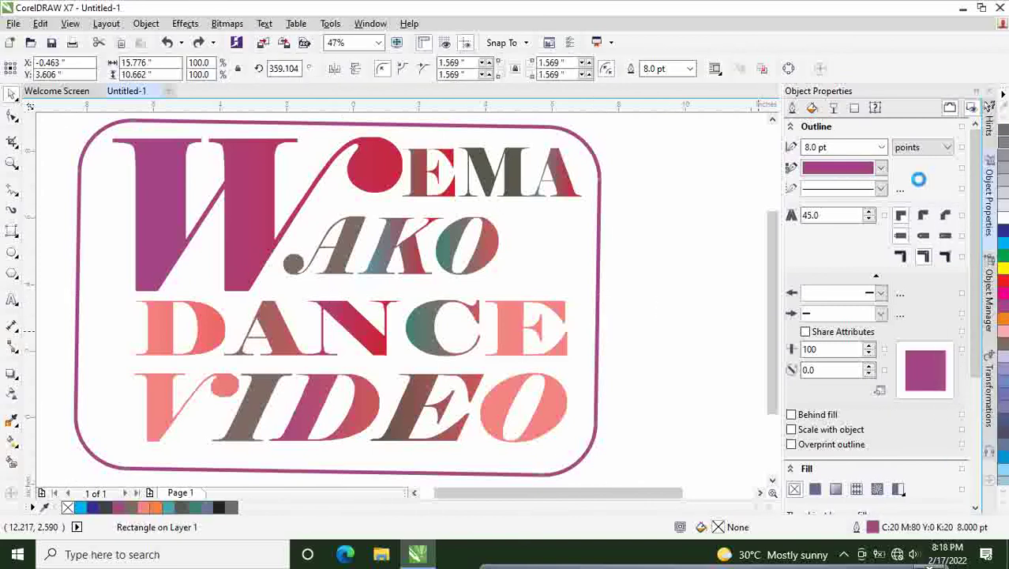
pyautogui.click(999, 180)
pyautogui.rightClick(375, 308)
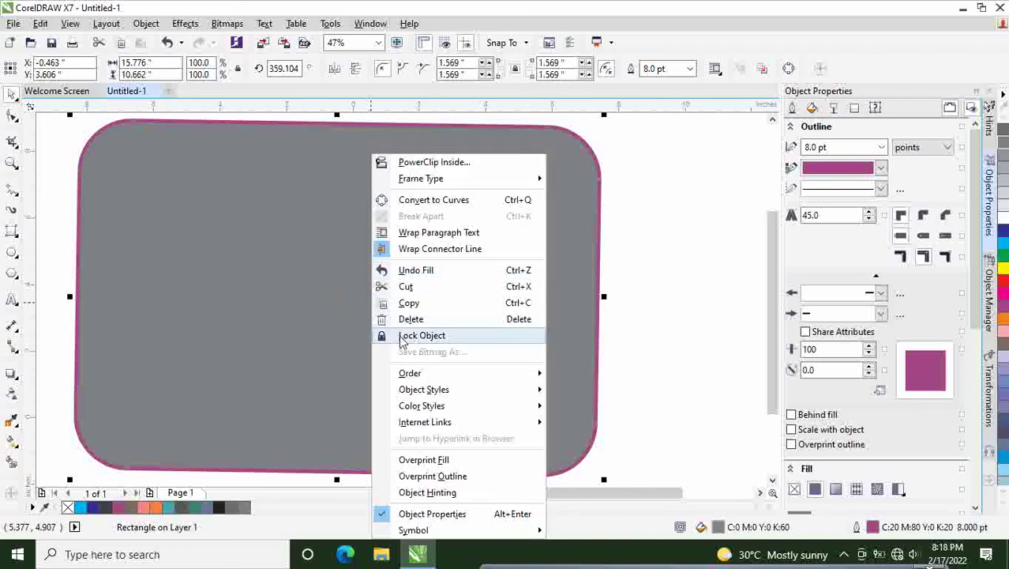
pyautogui.moveTo(433, 372)
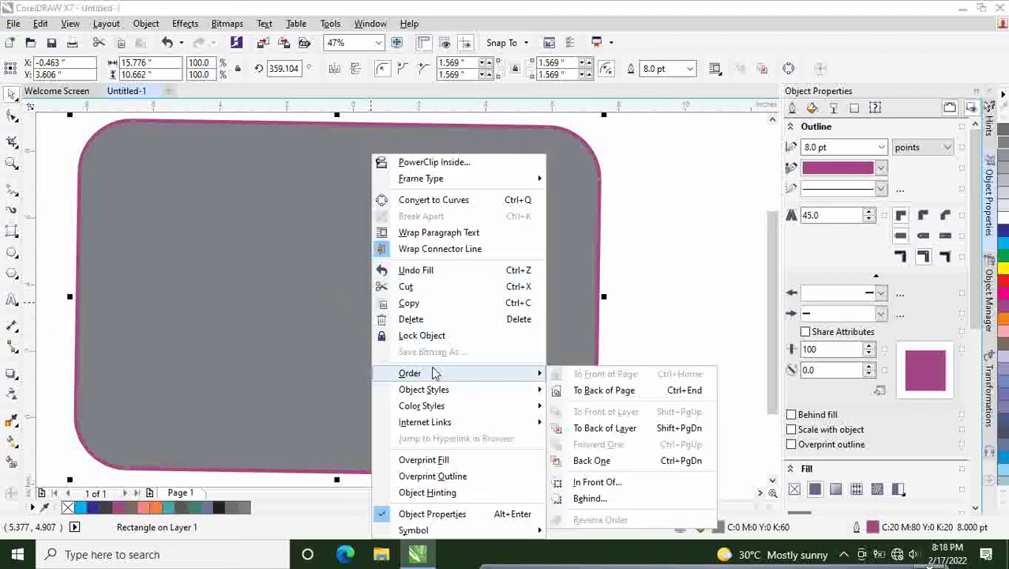
pyautogui.click(585, 390)
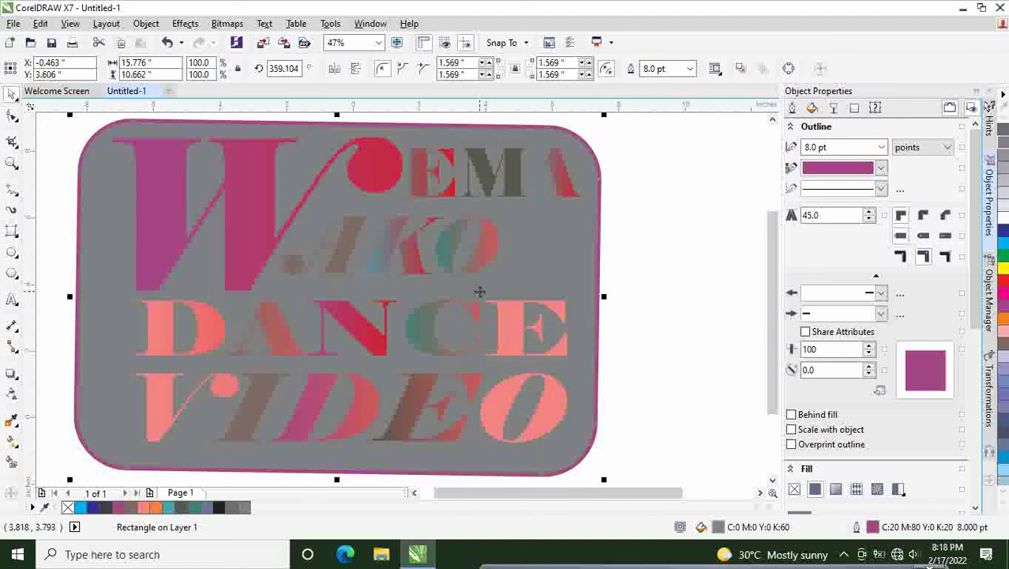
# - Apply a linear Interactive Fill from grey to white across the rounded rectangle and shift the gradient down over VIDEO
pyautogui.click(17, 448)
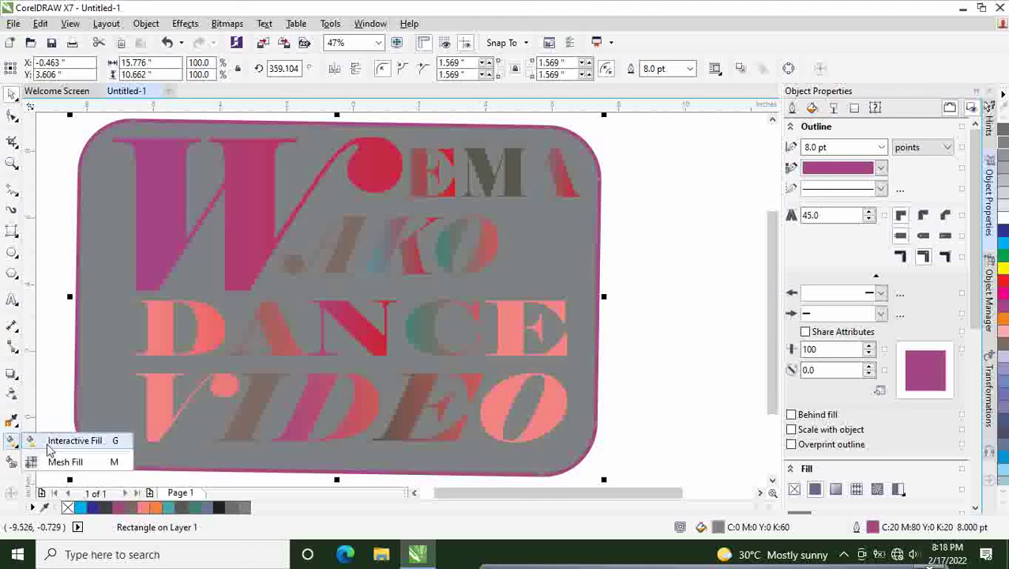
pyautogui.click(49, 444)
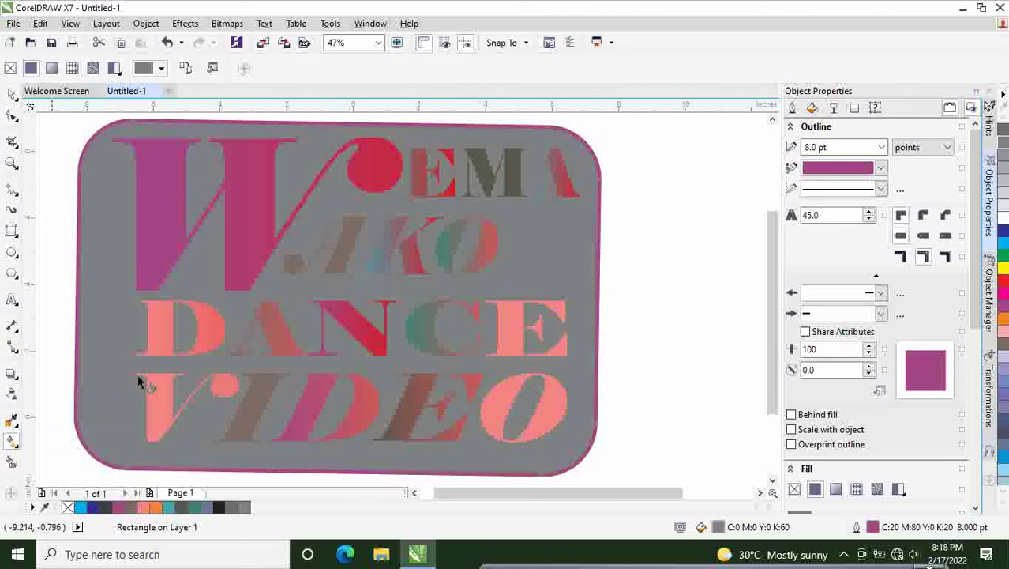
pyautogui.moveTo(76, 168); pyautogui.dragTo(440, 184)
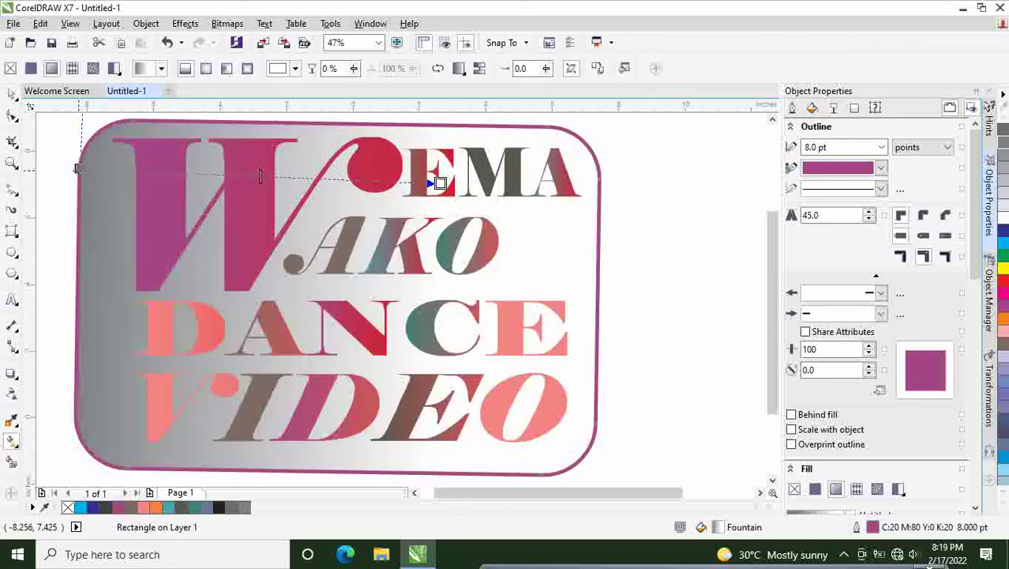
pyautogui.moveTo(79, 173); pyautogui.dragTo(105, 413)
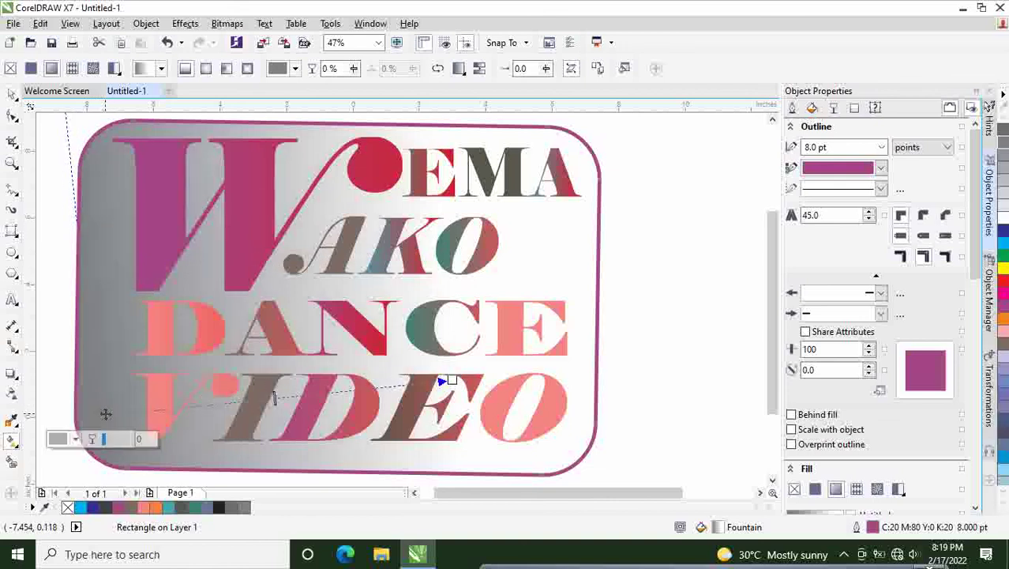
# - Recolour the grey start node of the rounded rectangle's gradient to light blue C:41 M:15 Y:0 K:0
pyautogui.click(76, 439)
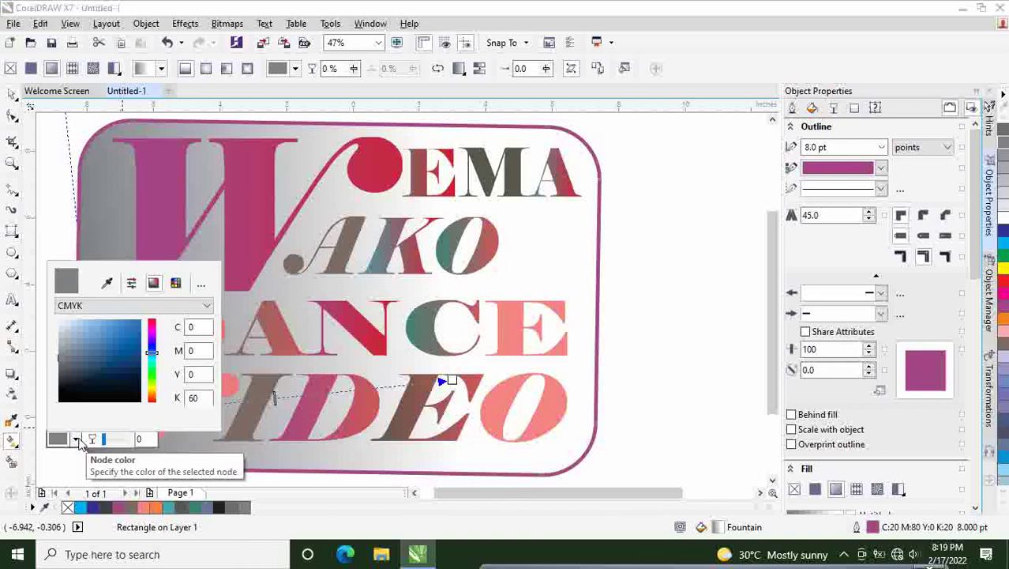
pyautogui.click(102, 362)
pyautogui.click(132, 338)
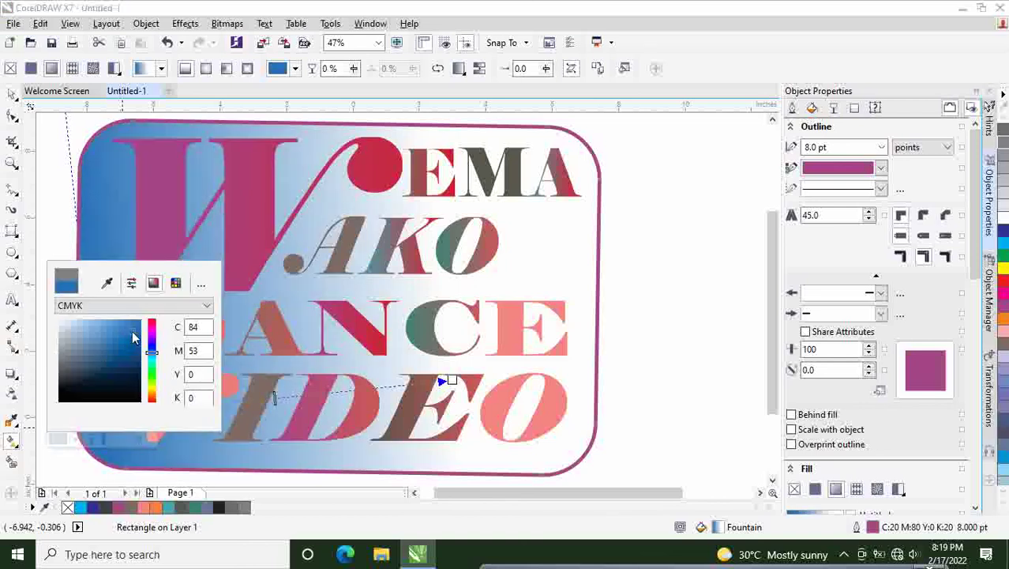
pyautogui.click(107, 341)
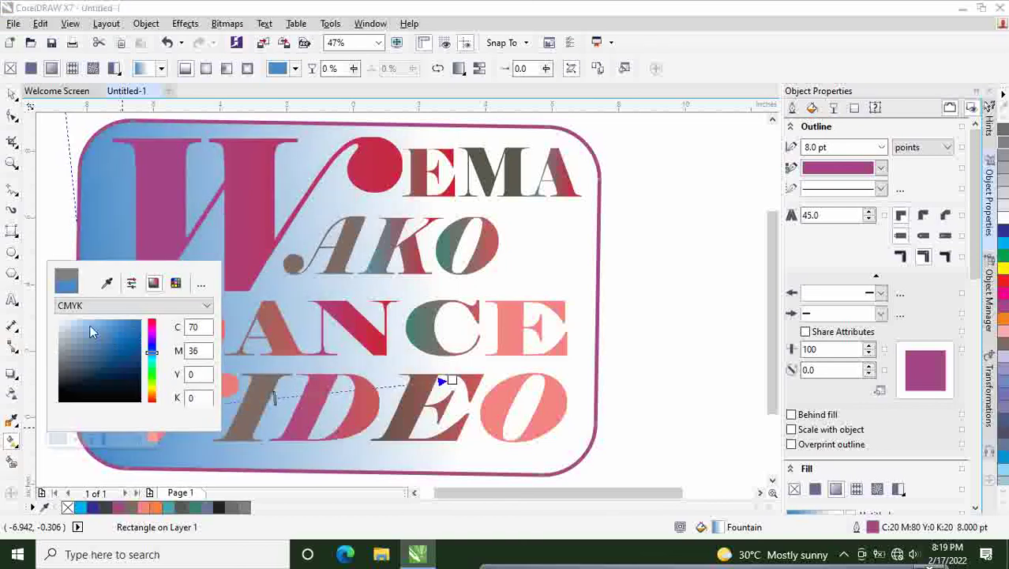
pyautogui.click(89, 329)
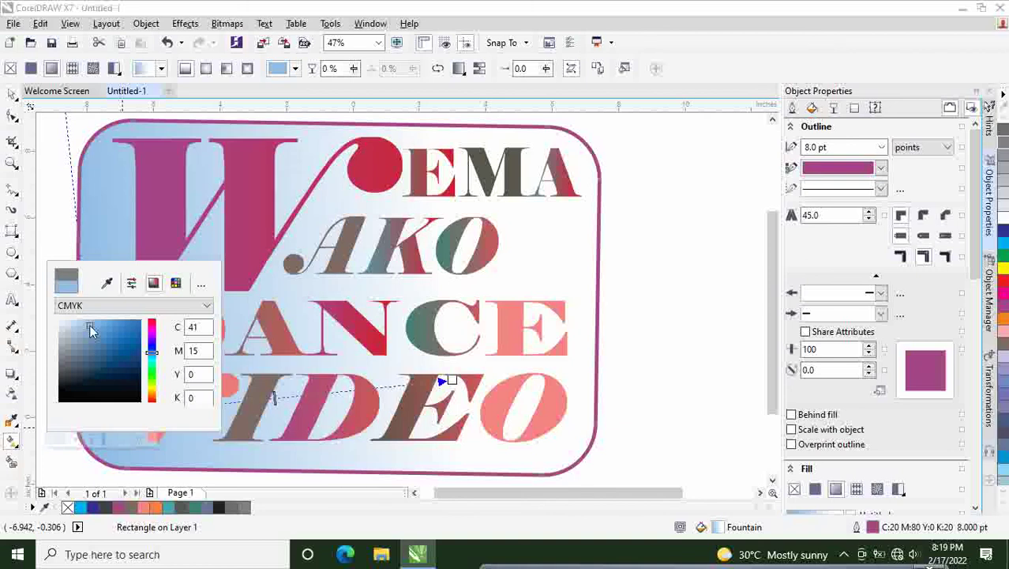
# - Redirect the rectangle's gradient from blue beside WAKO to white near the large W's ball, with the white node 91% transparent
pyautogui.click(576, 259)
pyautogui.moveTo(566, 242); pyautogui.dragTo(357, 148)
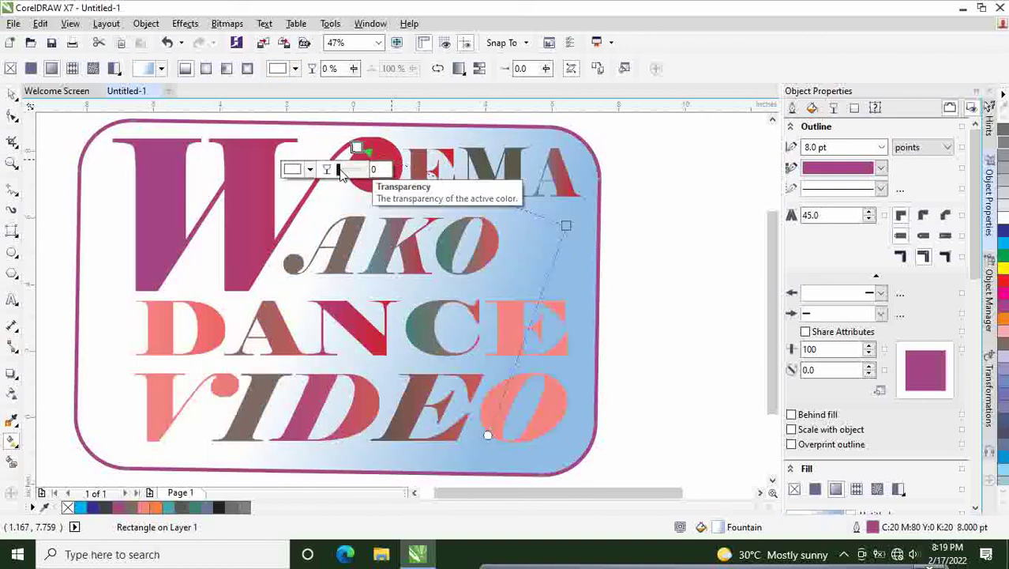
pyautogui.moveTo(340, 171); pyautogui.dragTo(362, 175)
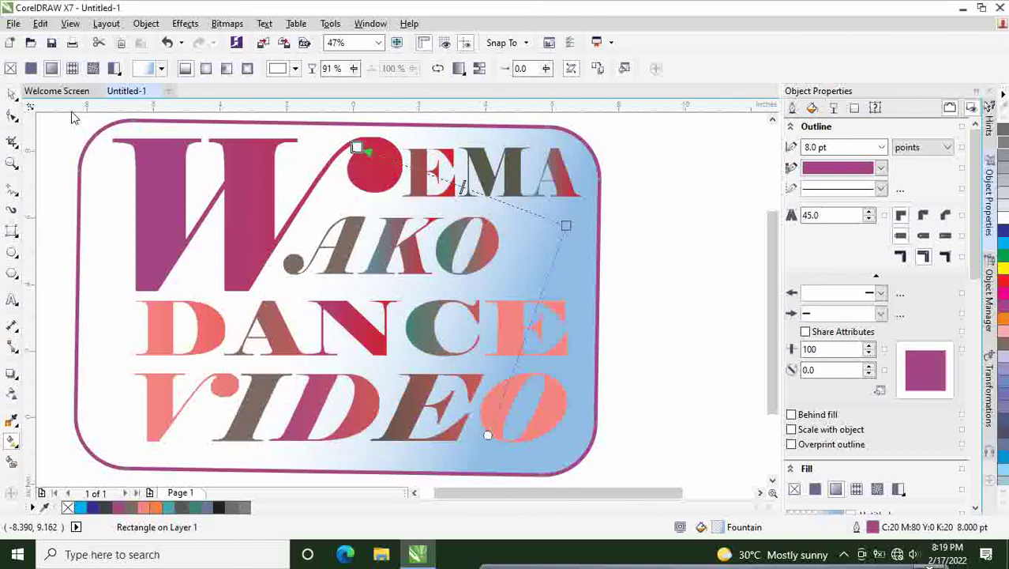
pyautogui.click(12, 93)
pyautogui.click(607, 215)
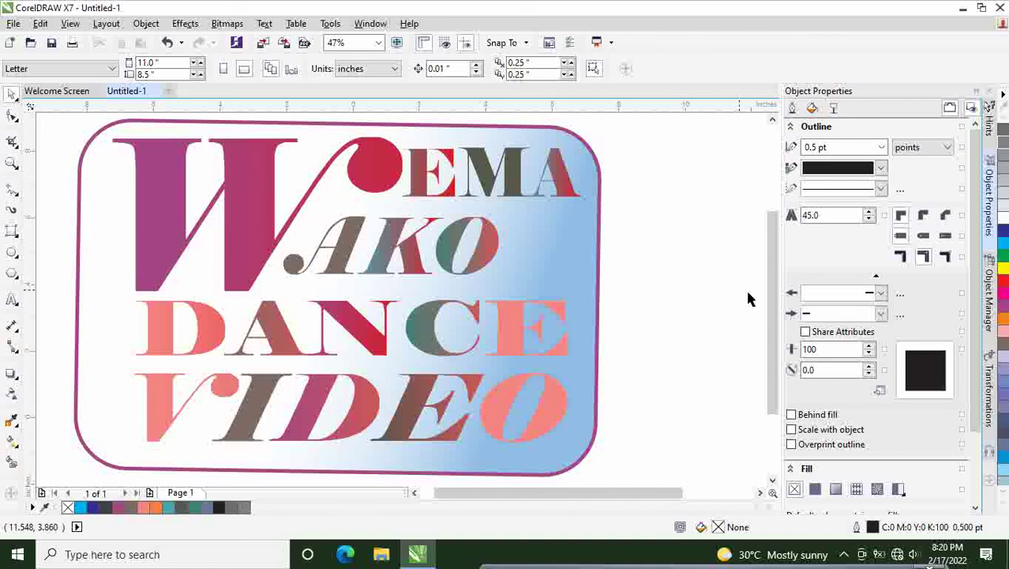
# - Select the frame with all its lettering and move the whole design about 2 inches to the right
pyautogui.scroll(1, 773, 296)
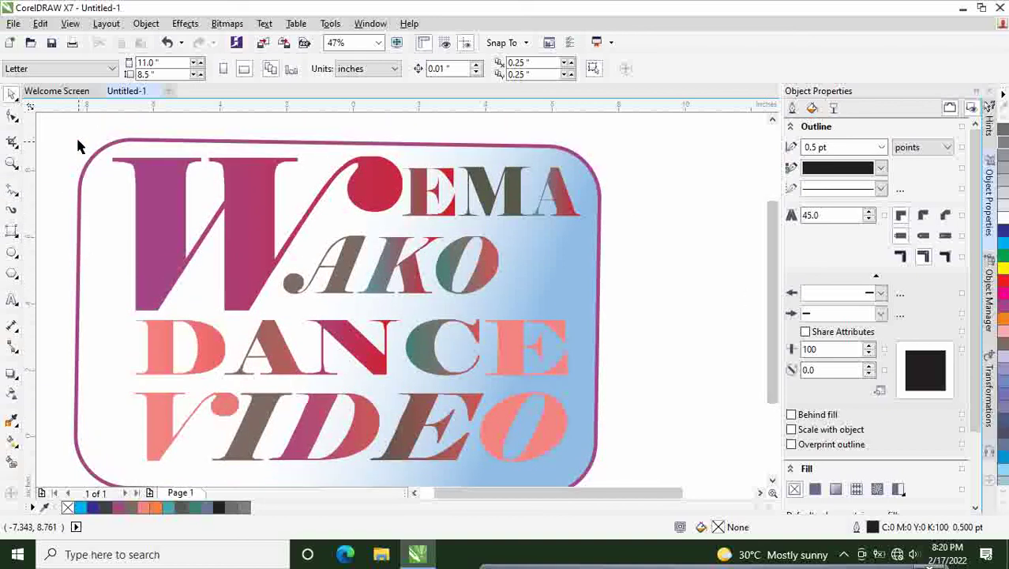
pyautogui.moveTo(57, 128); pyautogui.dragTo(628, 454)
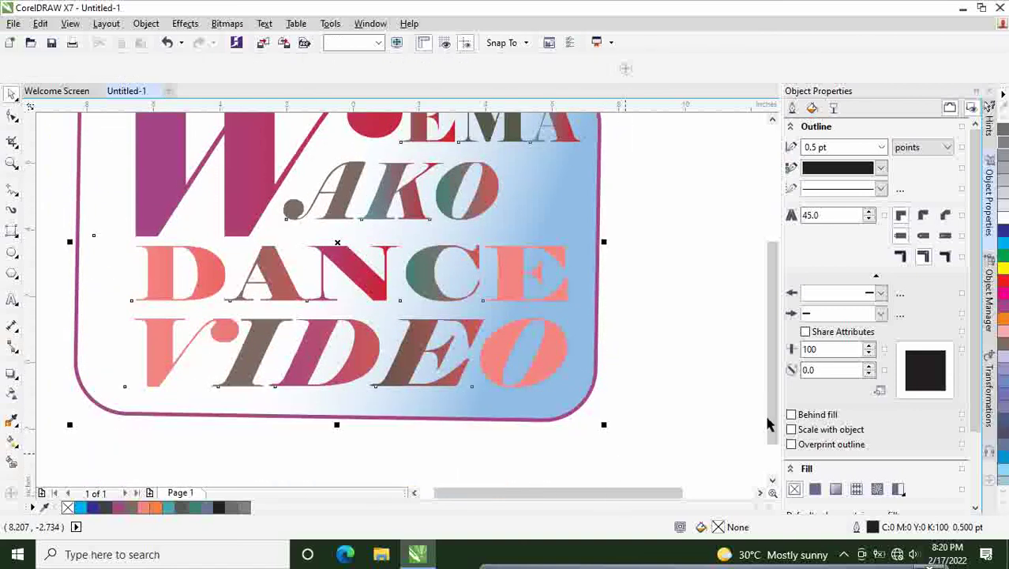
pyautogui.moveTo(770, 424); pyautogui.dragTo(765, 387)
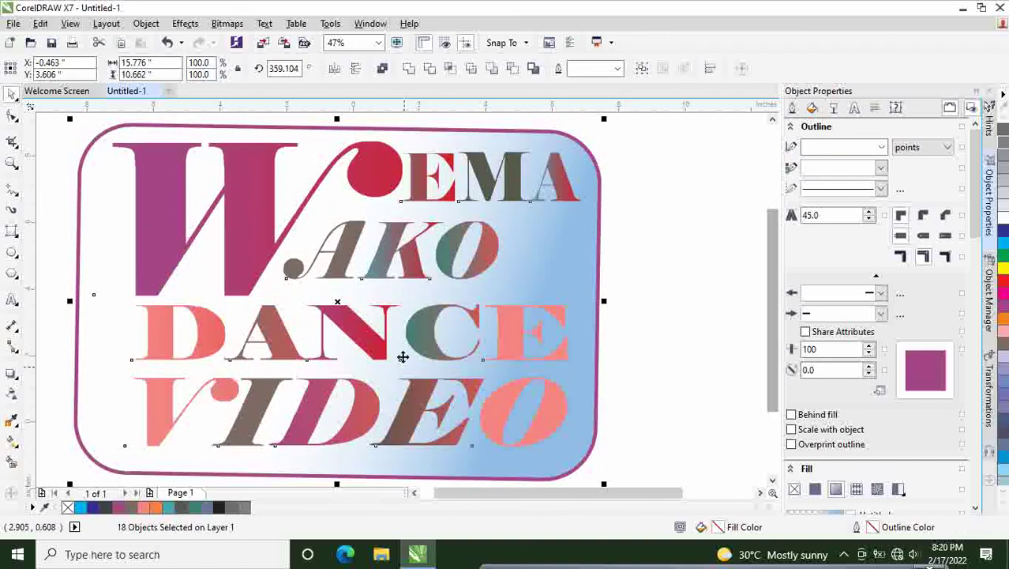
pyautogui.moveTo(335, 299); pyautogui.dragTo(408, 296)
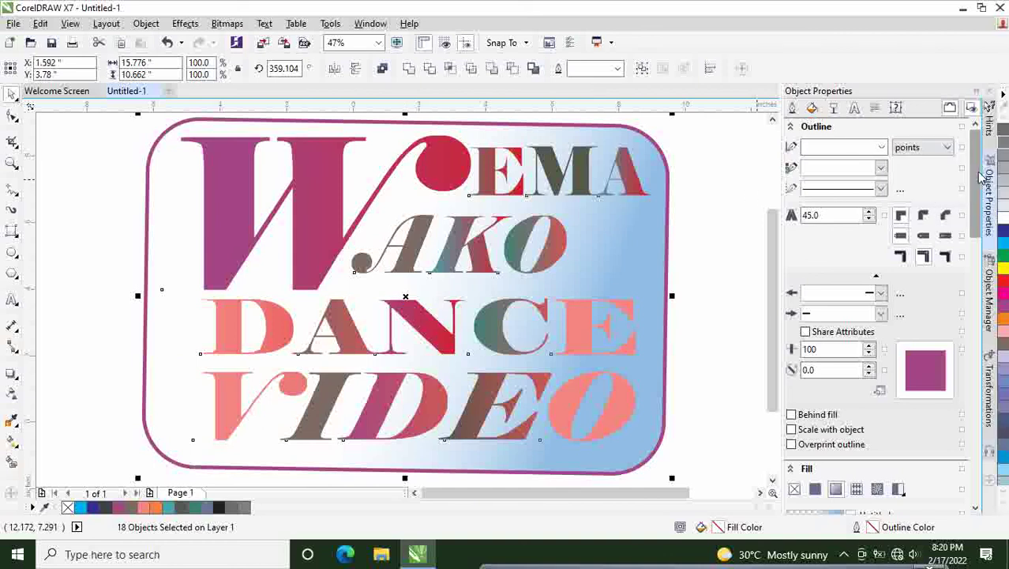
# - Try a 50% black fill on the whole selected design, undo it and deselect everything
pyautogui.click(1003, 165)
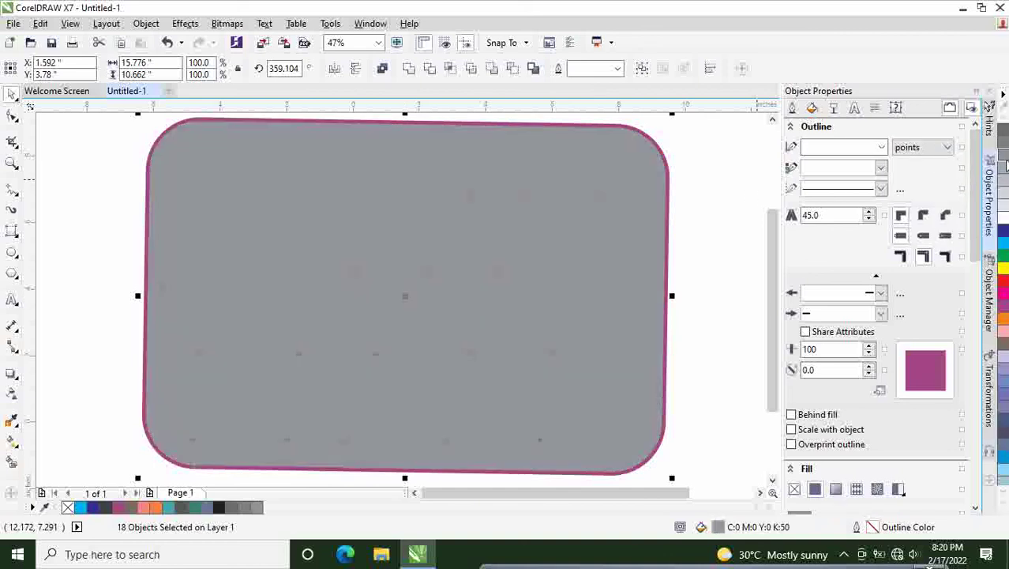
pyautogui.hotkey('ctrl', 'z')
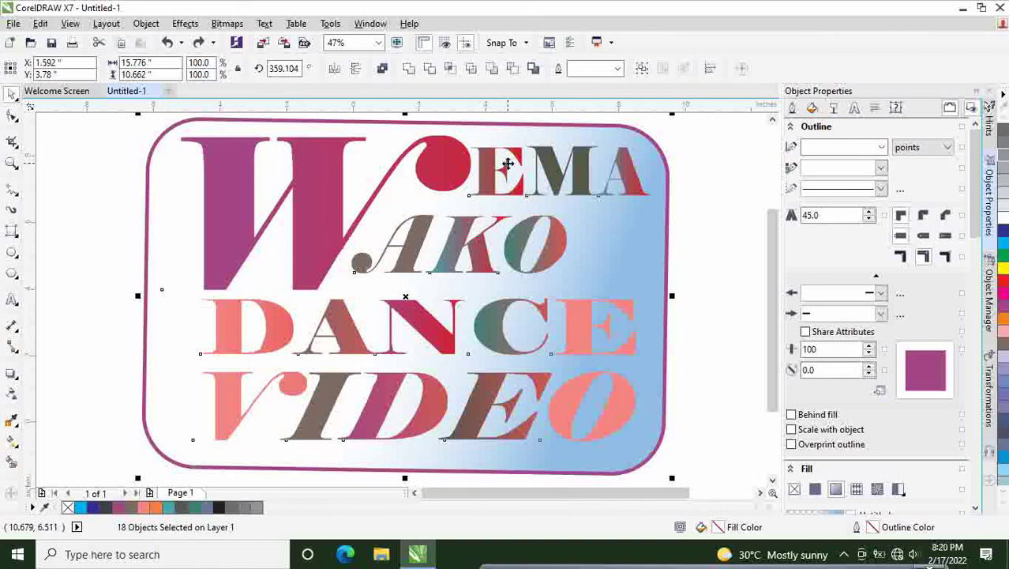
pyautogui.click(91, 225)
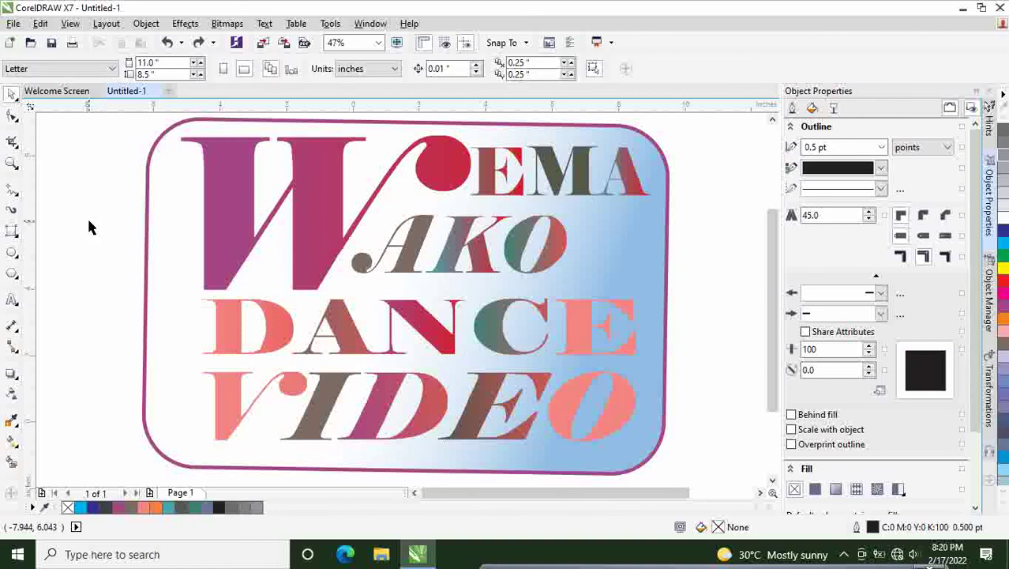
# - Save the drawing as WemaWako_thumbNail in the CorelProjects folder in CDR format
pyautogui.click(13, 24)
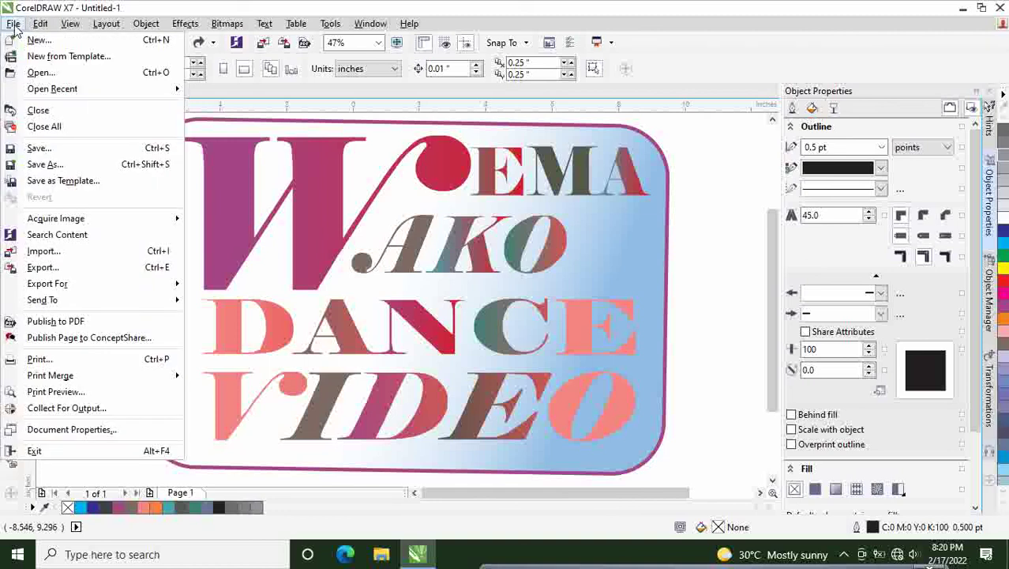
pyautogui.moveTo(37, 25)
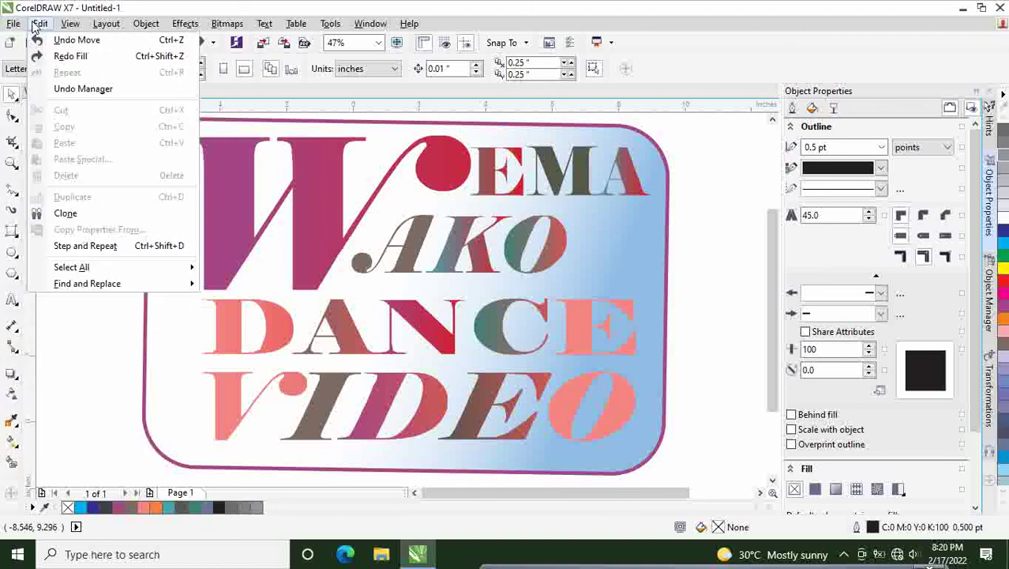
pyautogui.moveTo(72, 25)
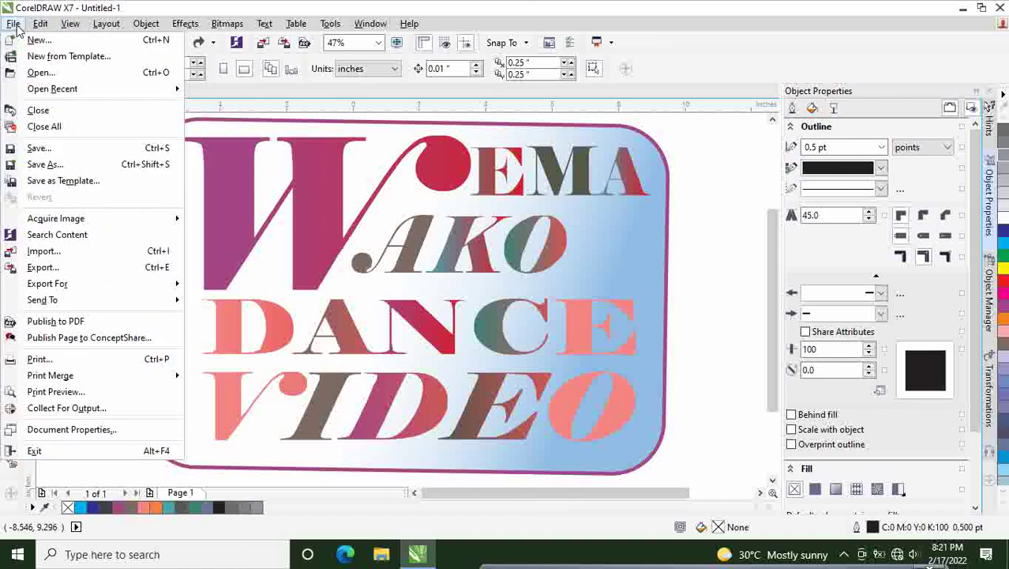
pyautogui.click(78, 158)
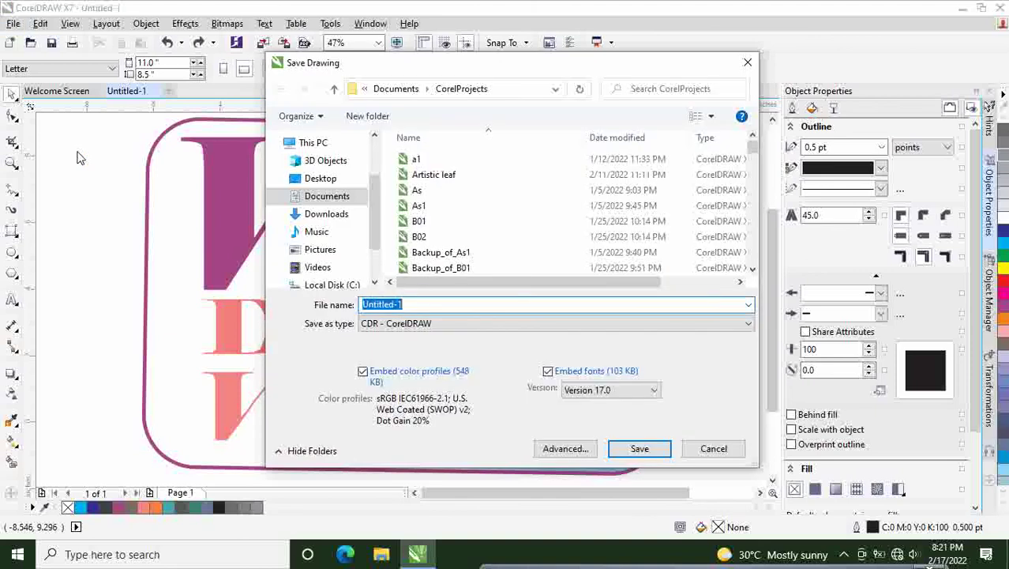
pyautogui.write('WemaWako_thumbNail')
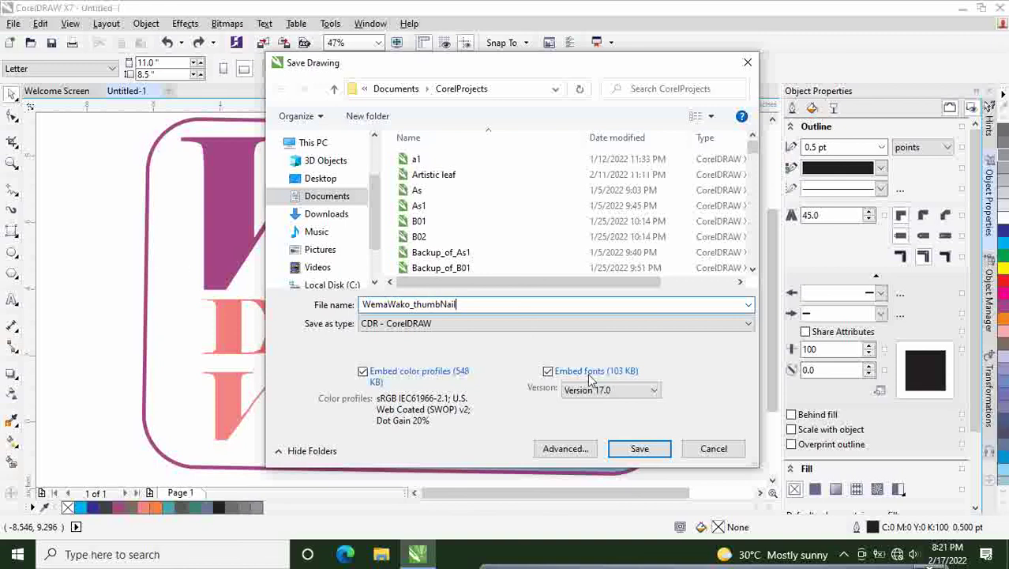
pyautogui.click(641, 450)
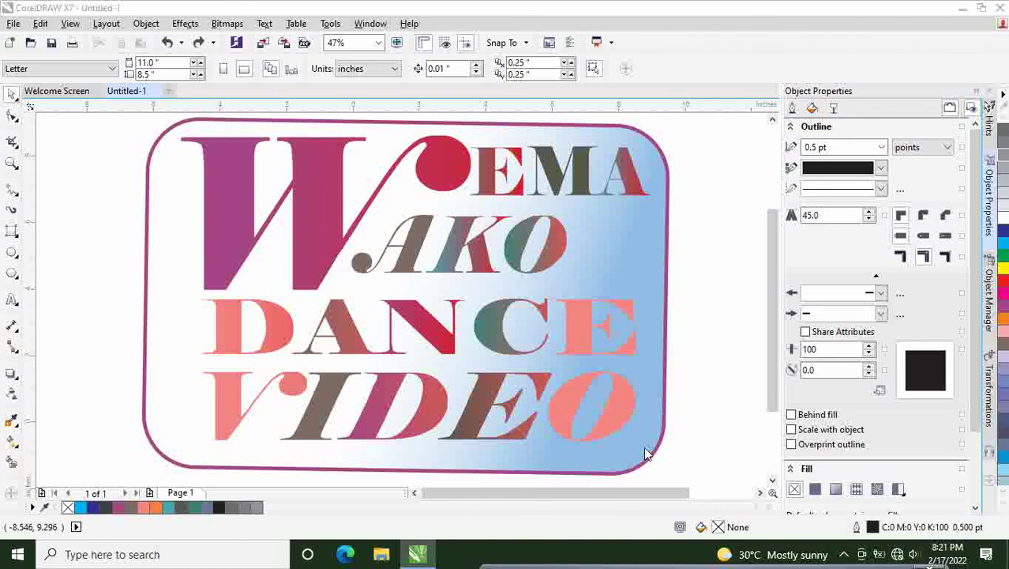